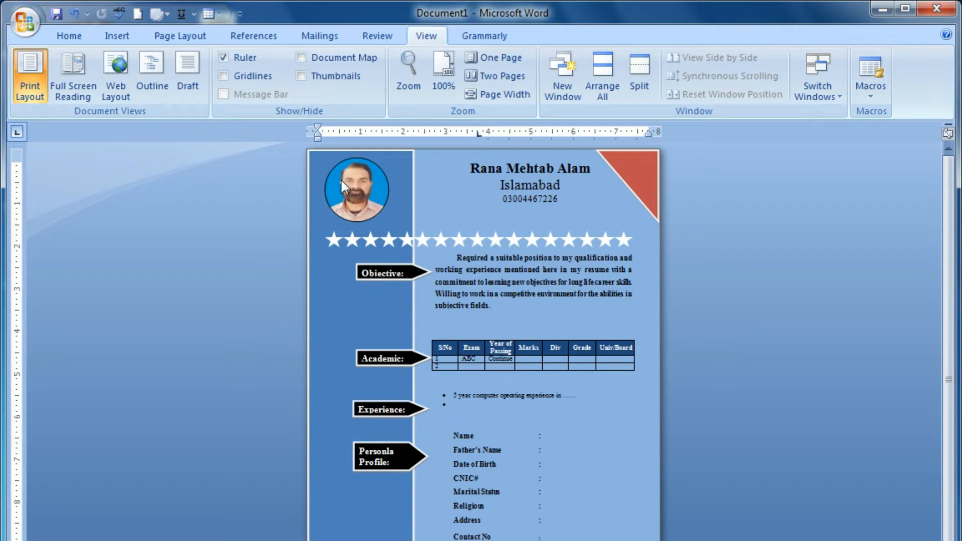
# Step: Check the page at page-width and whole-page zoom, then deselect the red corner triangle
pyautogui.click(641, 173)
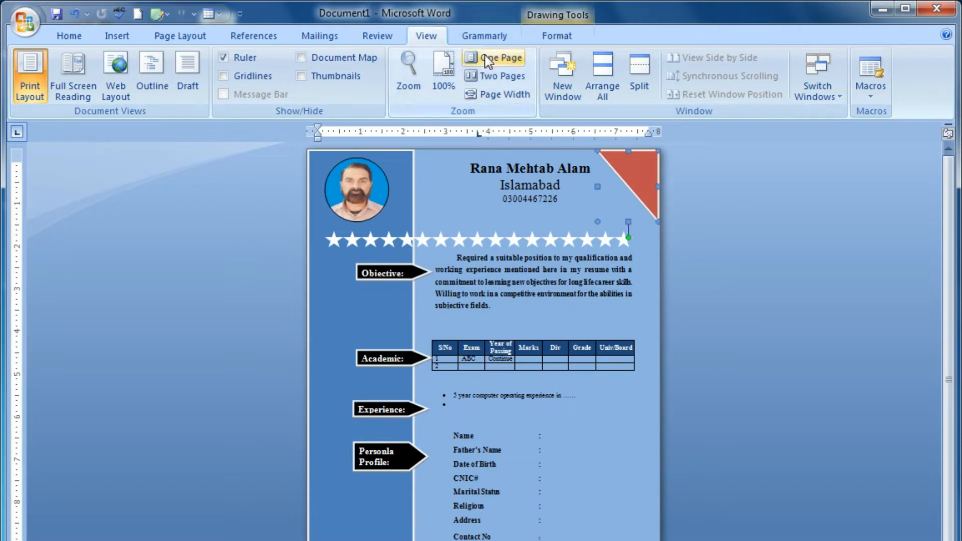
pyautogui.click(483, 98)
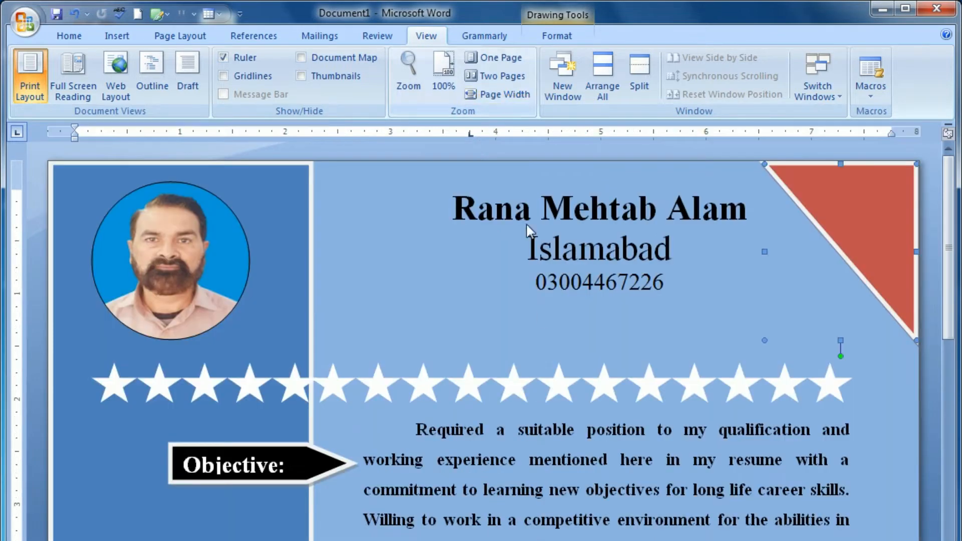
pyautogui.scroll(-15, 561, 420)
pyautogui.scroll(-1, 565, 427)
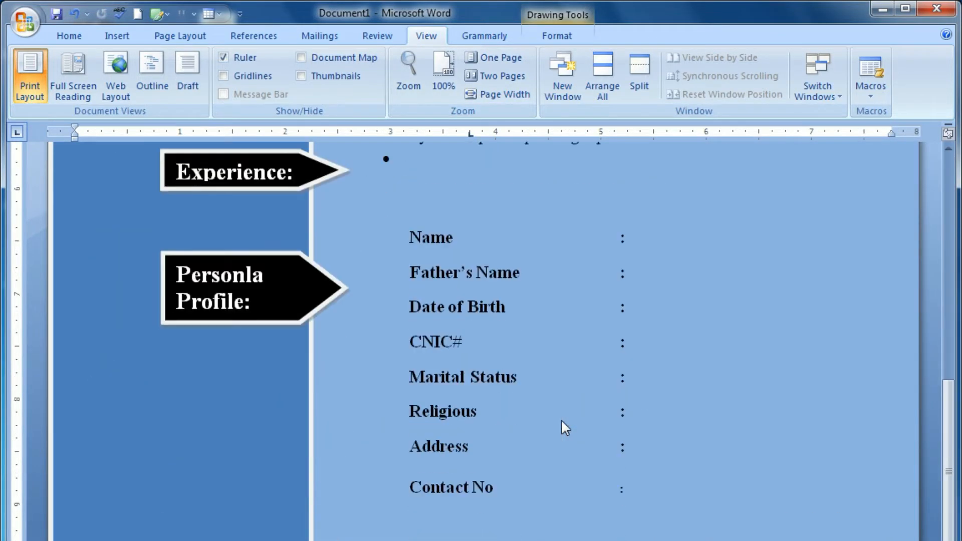
pyautogui.scroll(-2, 561, 421)
pyautogui.scroll(18, 561, 421)
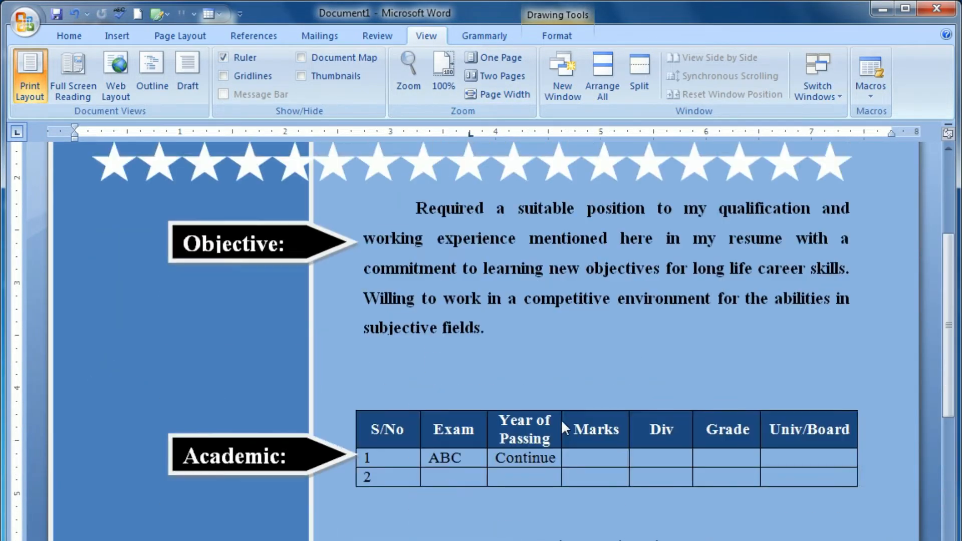
pyautogui.scroll(1, 562, 420)
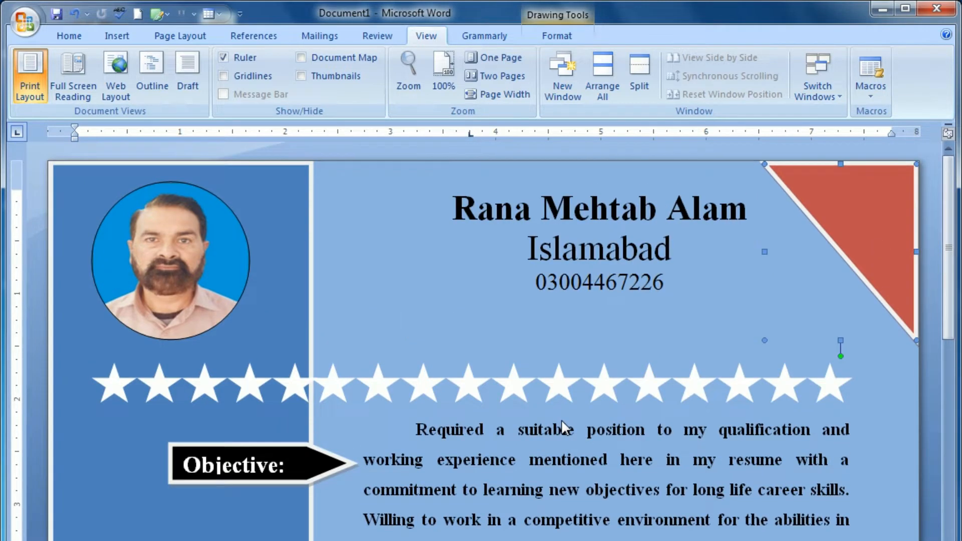
pyautogui.click(484, 59)
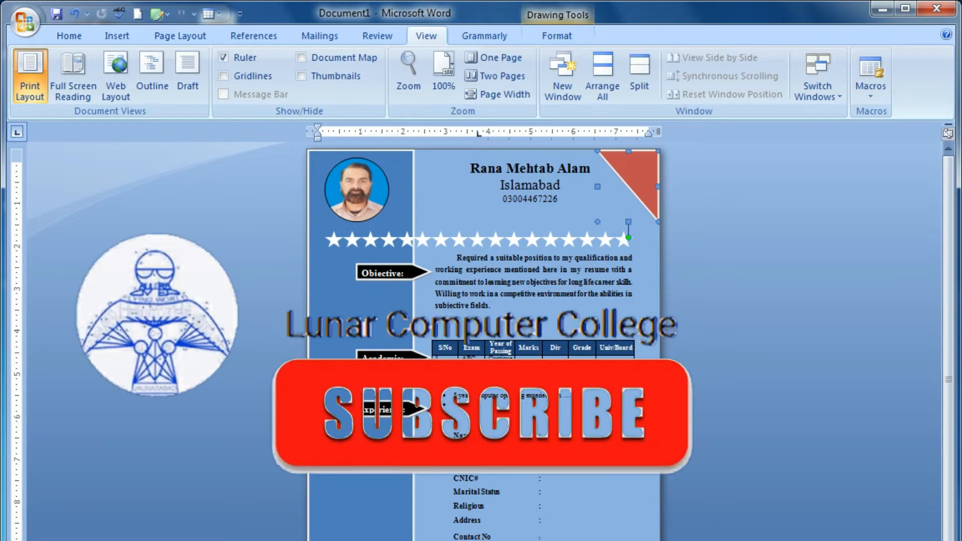
pyautogui.click(281, 402)
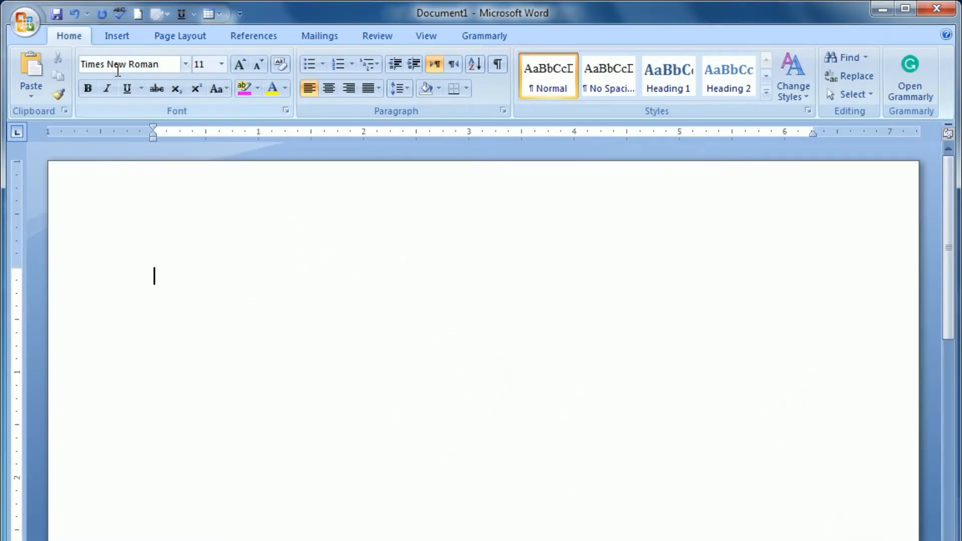
# Step: Set the paper size to A4
pyautogui.click(173, 37)
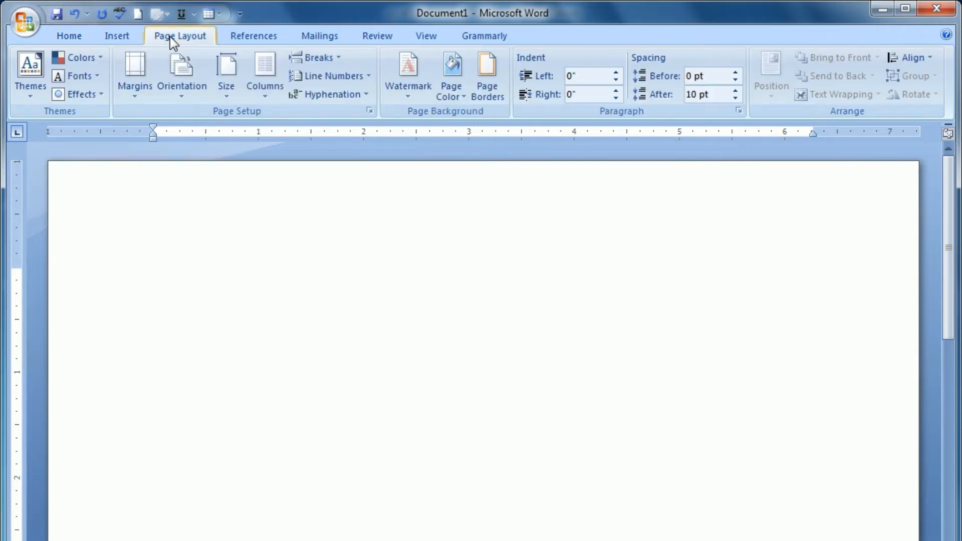
pyautogui.click(226, 95)
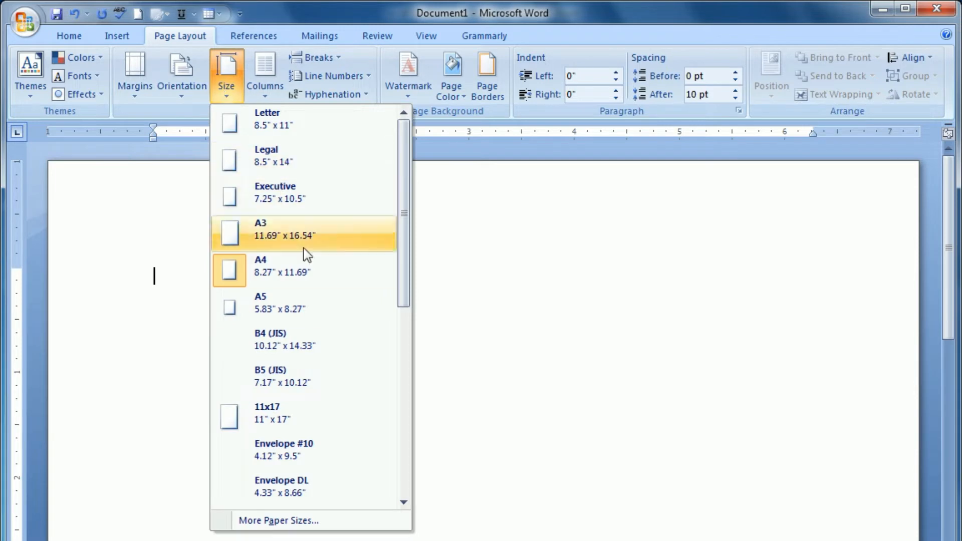
pyautogui.click(252, 275)
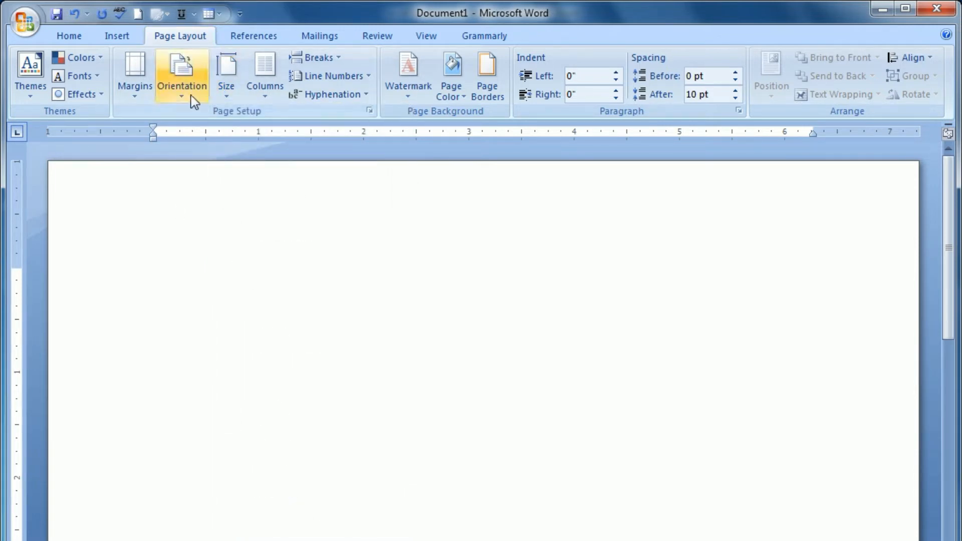
# Step: Set custom margins of 0.25 inch for top, bottom, left and right
pyautogui.click(130, 87)
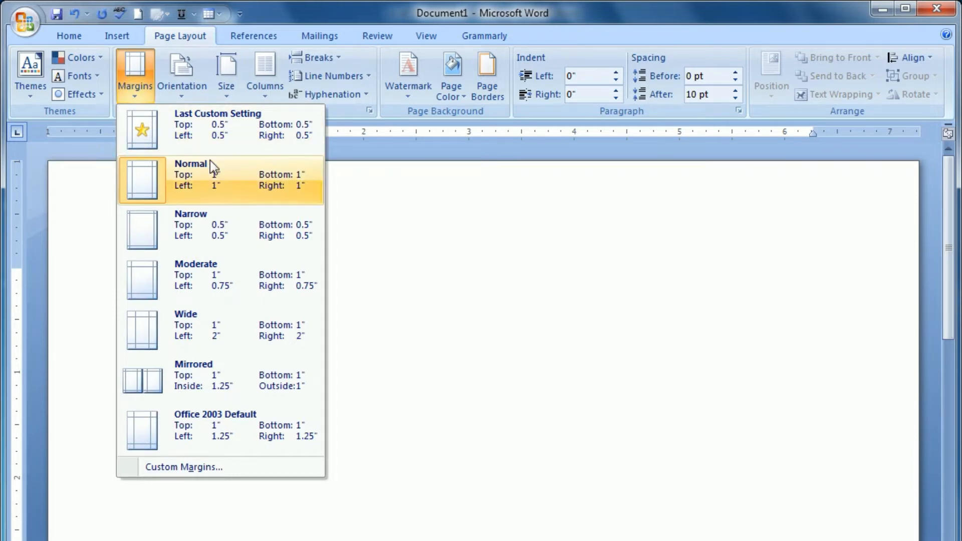
pyautogui.click(155, 471)
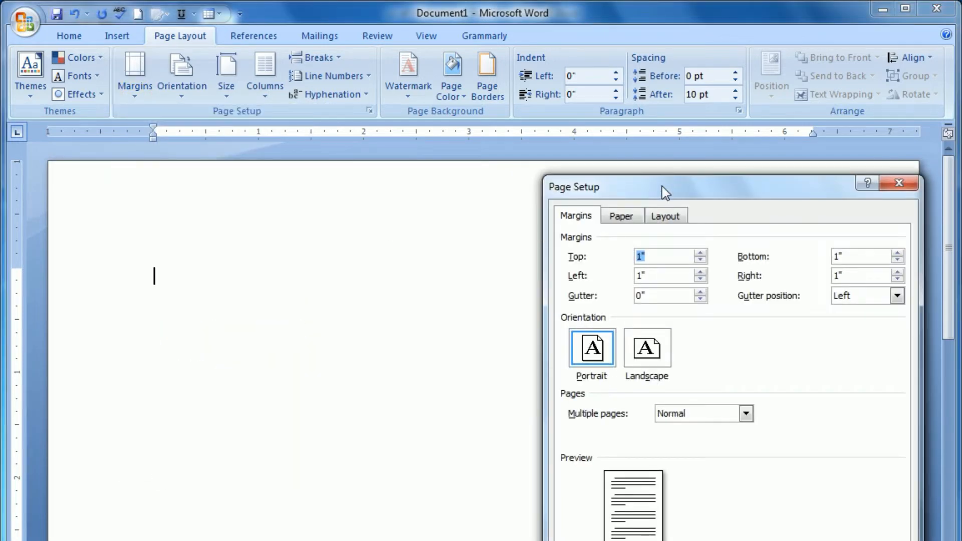
pyautogui.moveTo(663, 185); pyautogui.dragTo(389, 157)
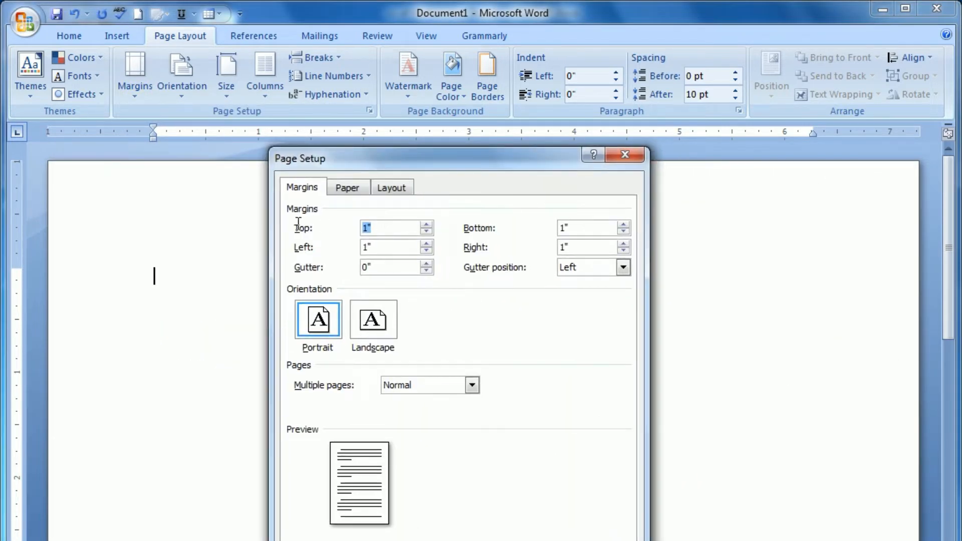
pyautogui.write('.25')
pyautogui.press('Tab')
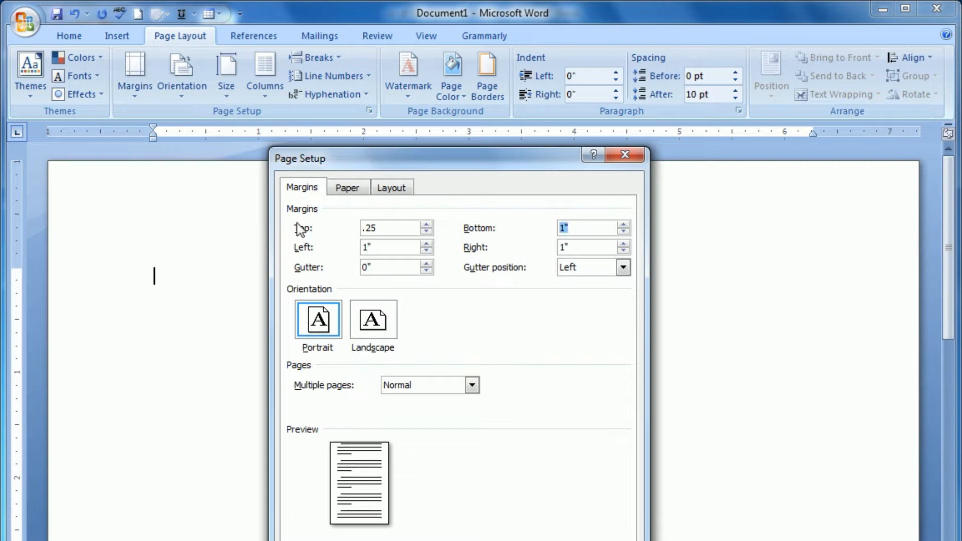
pyautogui.write('.25')
pyautogui.press('Tab')
pyautogui.write('.25')
pyautogui.press('Tab')
pyautogui.write('.25')
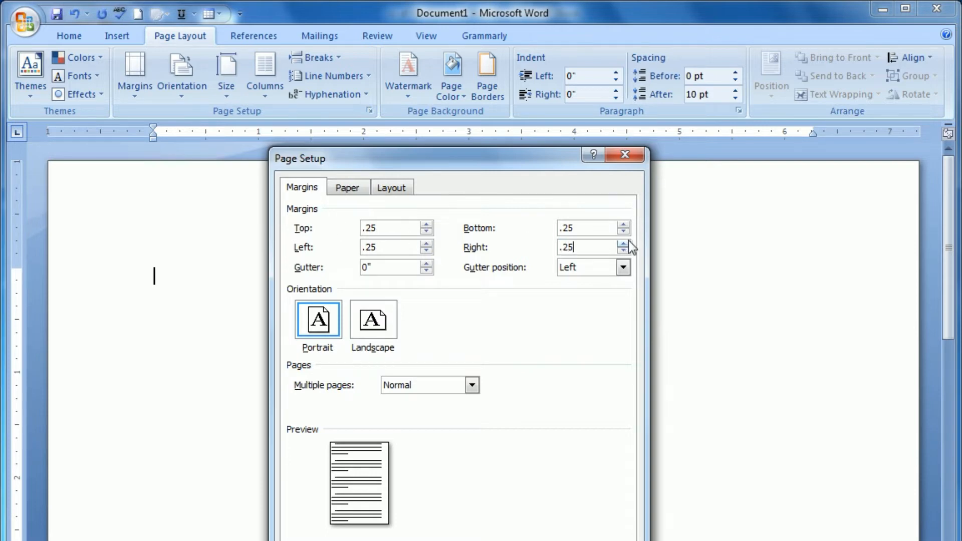
pyautogui.press('Return')
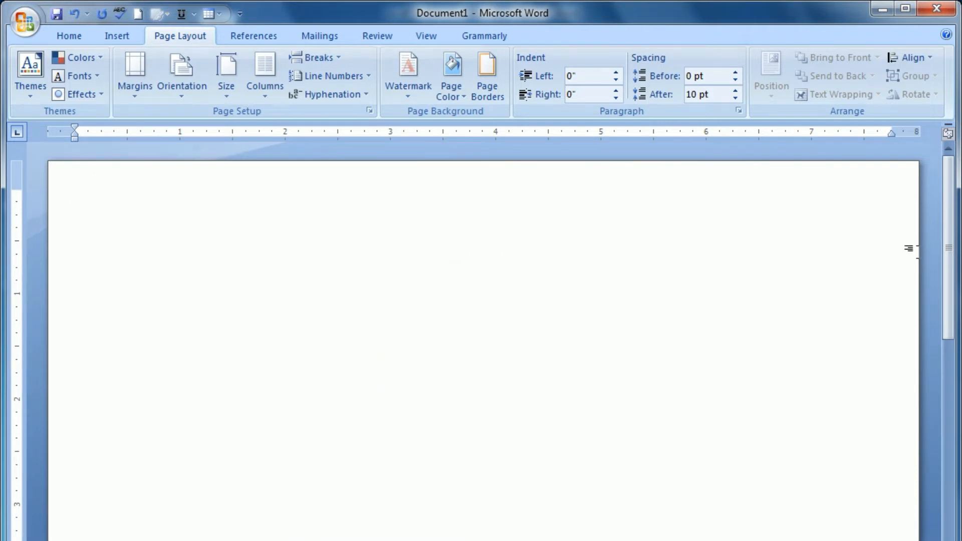
pyautogui.scroll(-5, 524, 509)
pyautogui.scroll(5, 521, 507)
# Step: Draw a tall rectangle down the page's left side, filled blue with a white outline
pyautogui.click(426, 36)
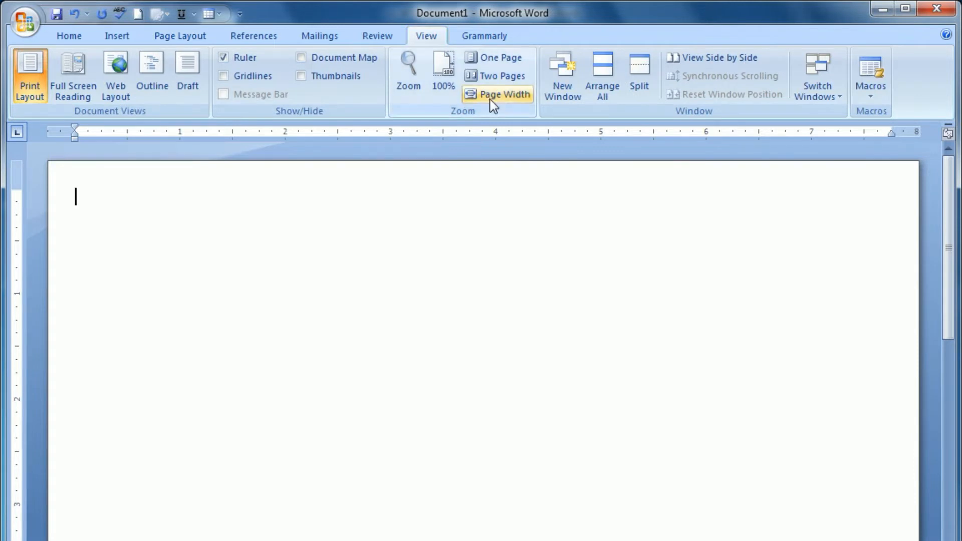
pyautogui.click(494, 57)
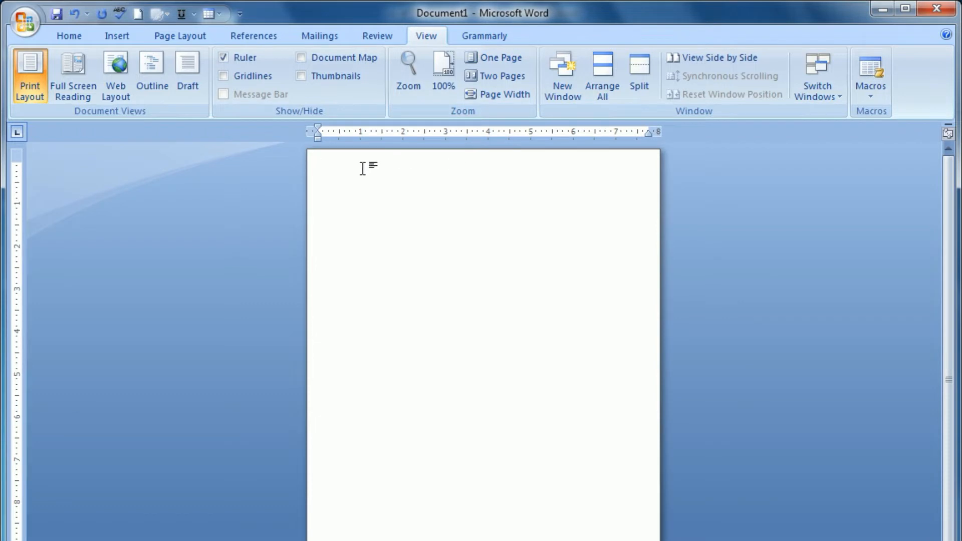
pyautogui.click(444, 70)
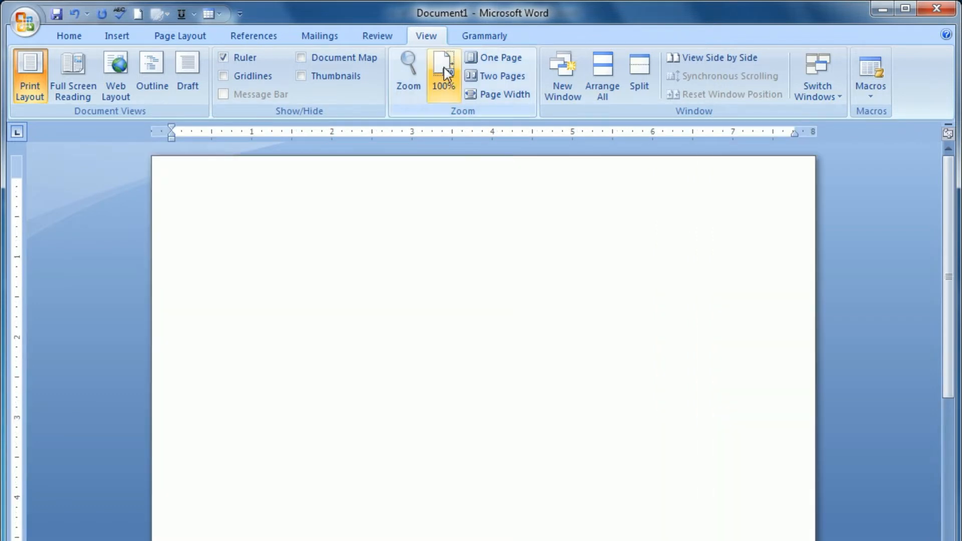
pyautogui.click(498, 58)
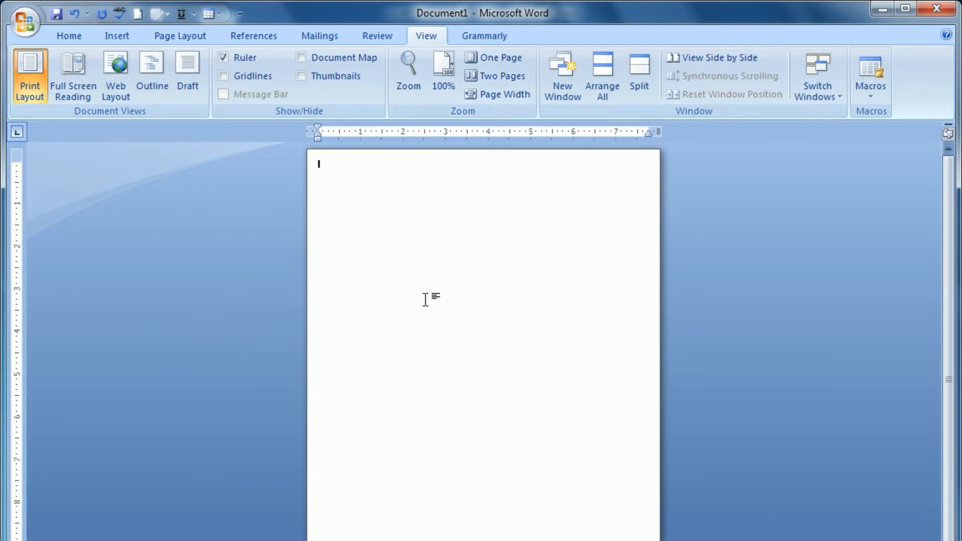
pyautogui.click(111, 40)
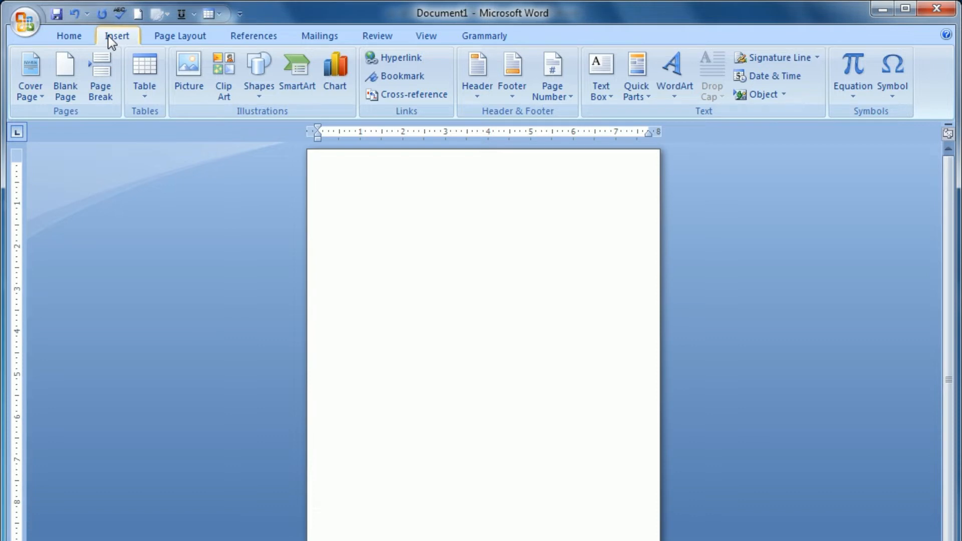
pyautogui.click(257, 100)
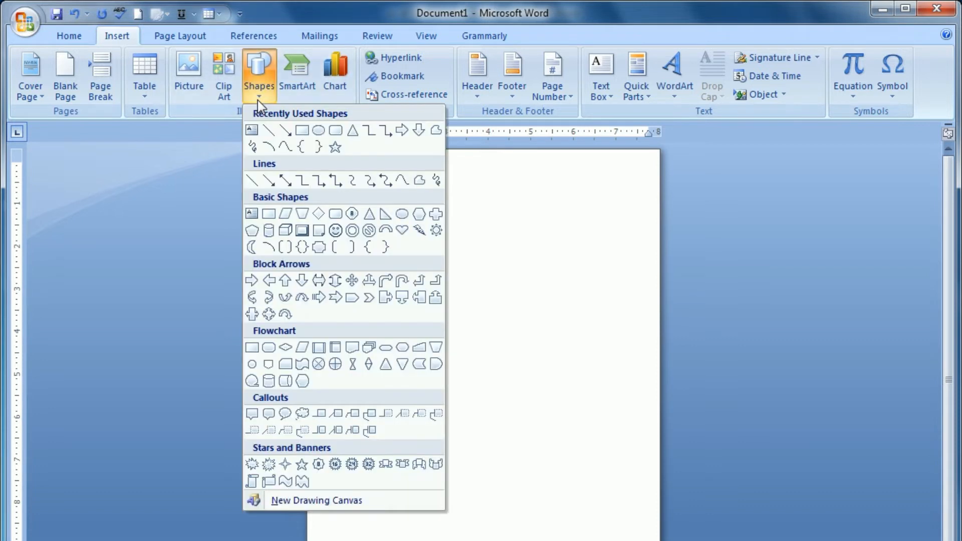
pyautogui.click(302, 132)
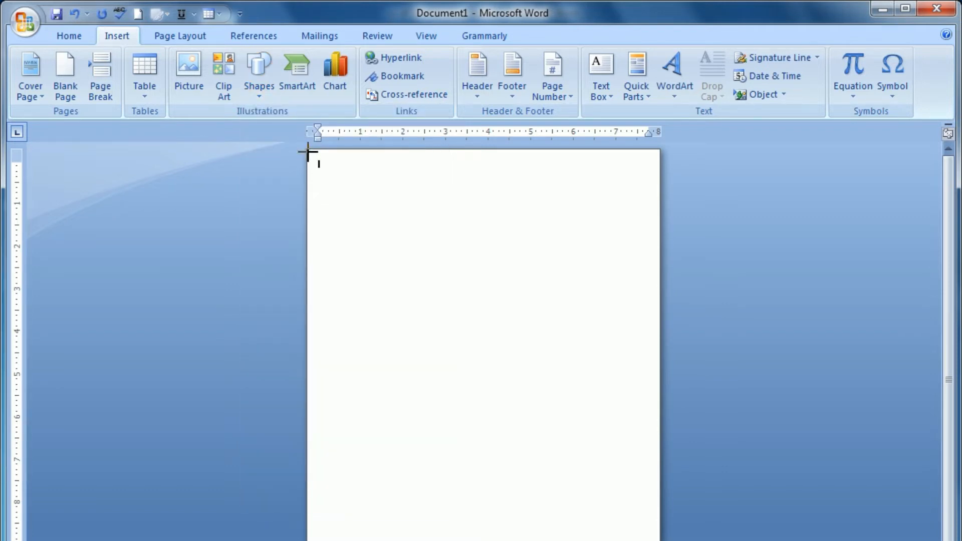
pyautogui.moveTo(308, 152)
pyautogui.mouseDown()
pyautogui.moveTo(311, 221)
pyautogui.moveTo(384, 477)
pyautogui.moveTo(390, 540)
pyautogui.moveTo(434, 540)
pyautogui.moveTo(414, 540)
pyautogui.mouseUp()
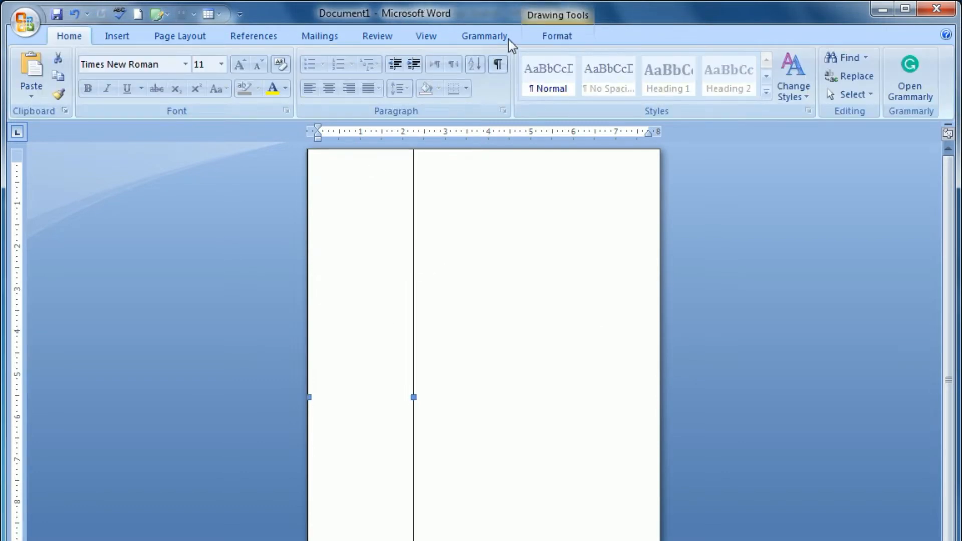
pyautogui.click(563, 37)
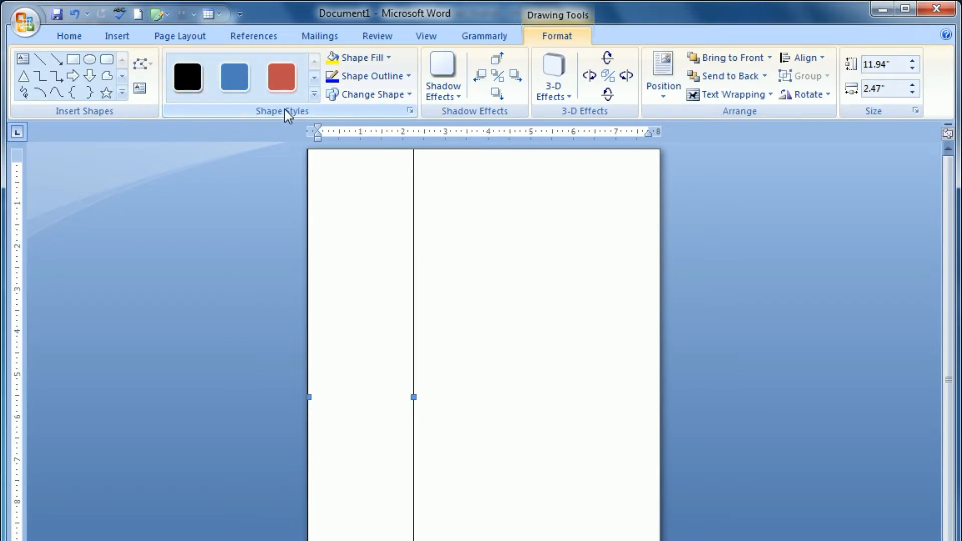
pyautogui.click(234, 74)
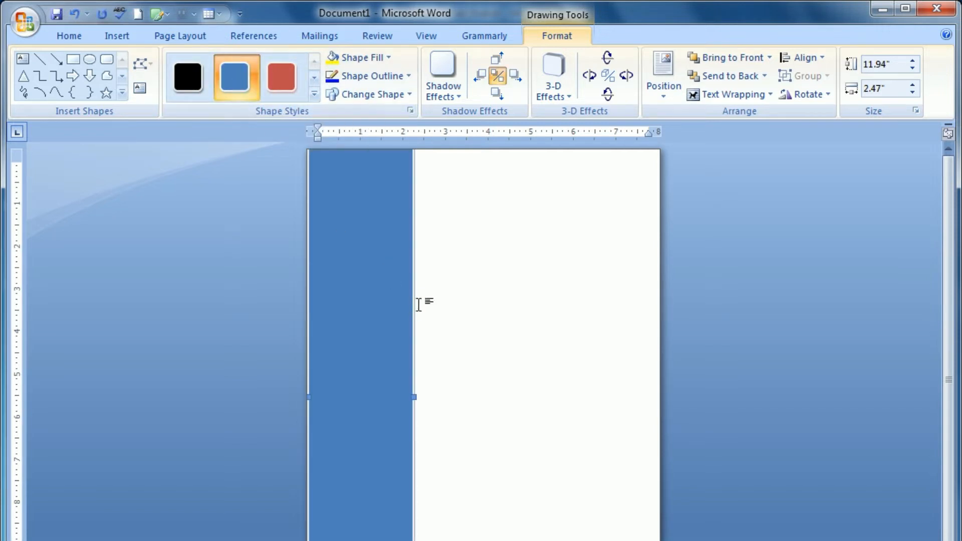
# Step: Copy the blue rectangle beside the sidebar and stretch the copy to the page's right edge
pyautogui.moveTo(413, 307); pyautogui.dragTo(519, 313)
pyautogui.moveTo(519, 312); pyautogui.dragTo(519, 313)
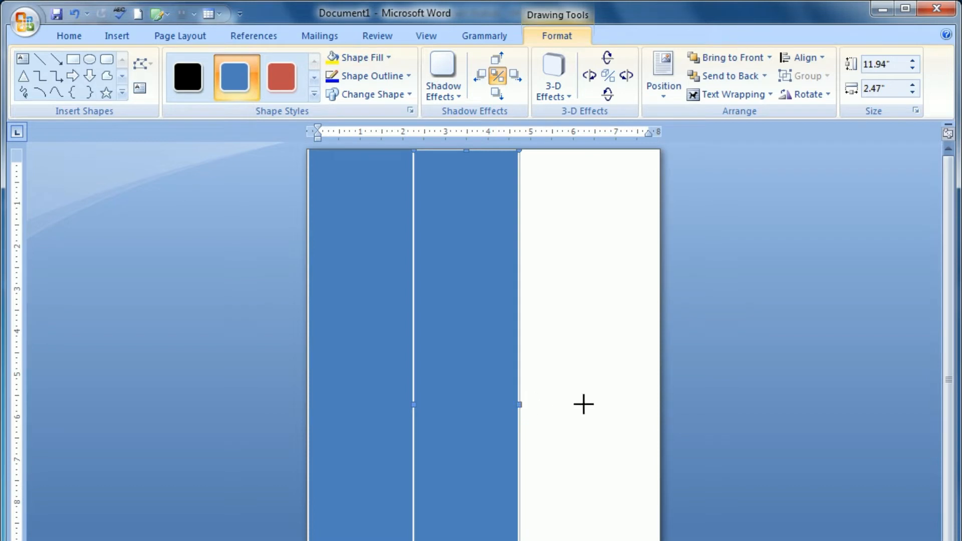
pyautogui.moveTo(647, 405); pyautogui.dragTo(659, 404)
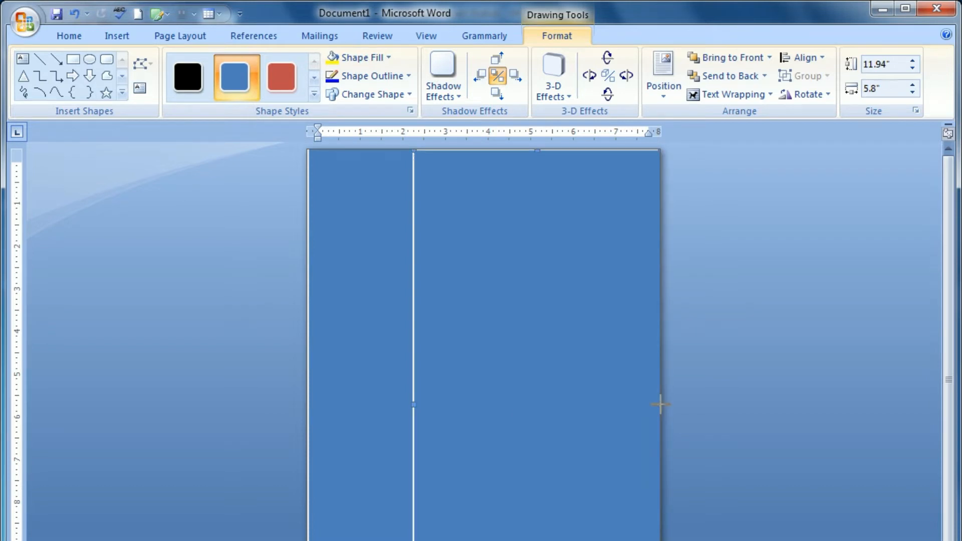
pyautogui.click(427, 362)
pyautogui.hotkey('alt', 'w')
pyautogui.press('i')
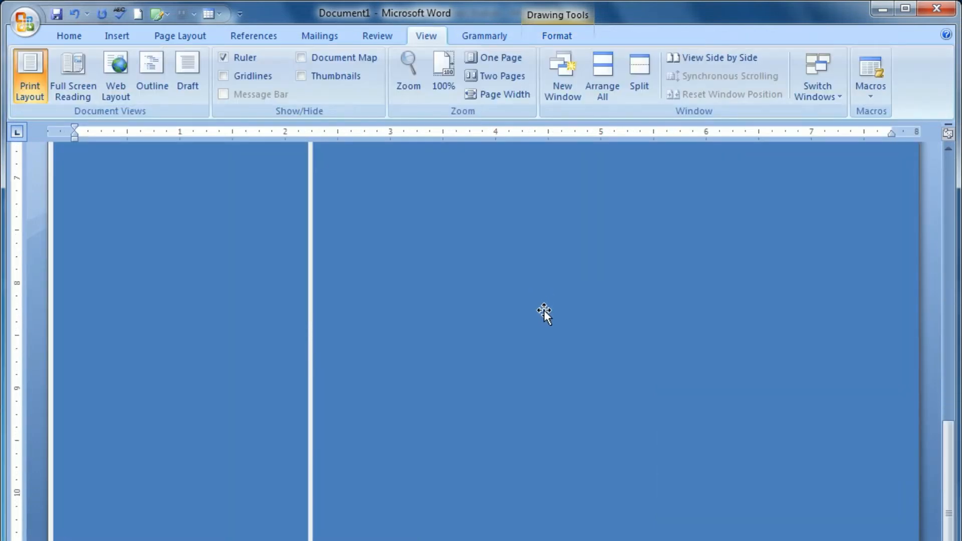
# Step: Fill the wide right-hand rectangle with a lighter blue theme colour
pyautogui.scroll(15, 543, 330)
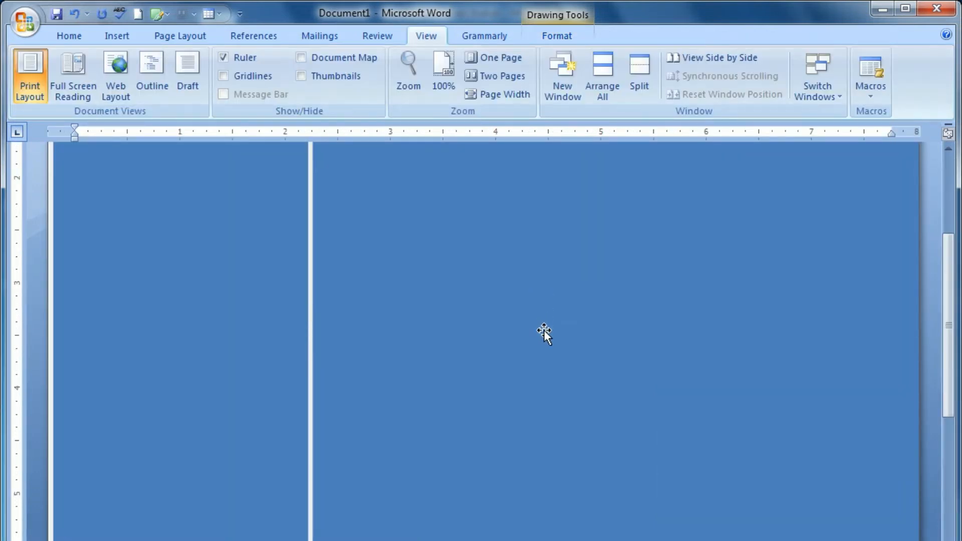
pyautogui.click(303, 294)
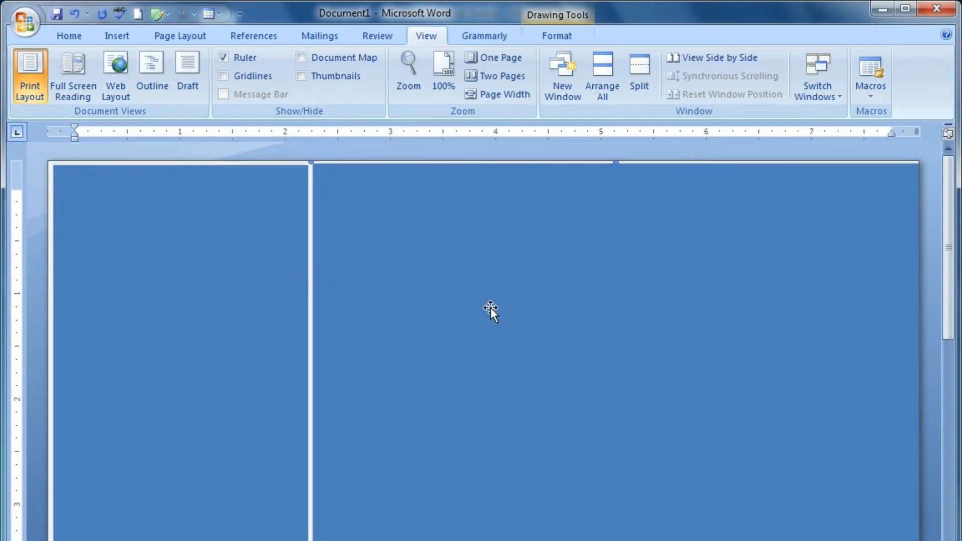
pyautogui.click(555, 36)
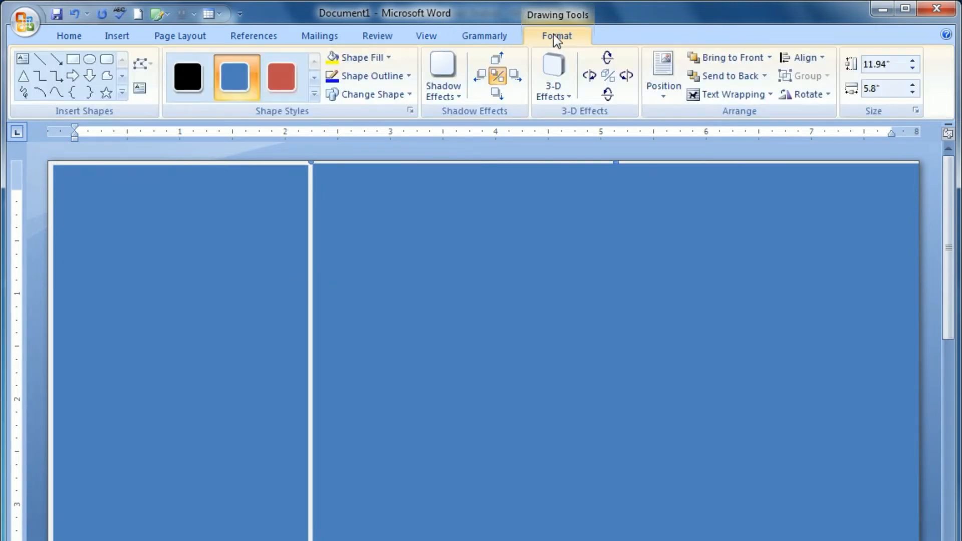
pyautogui.click(377, 57)
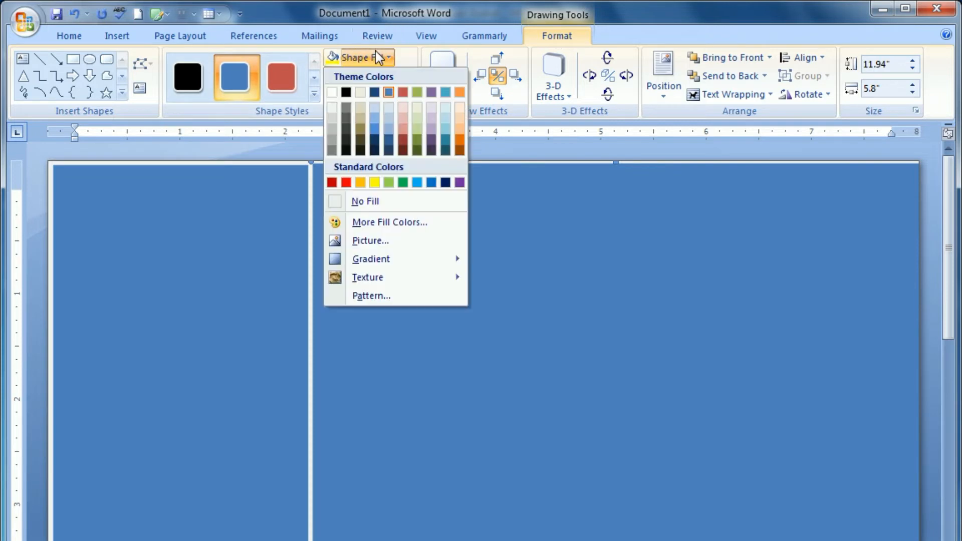
pyautogui.click(373, 118)
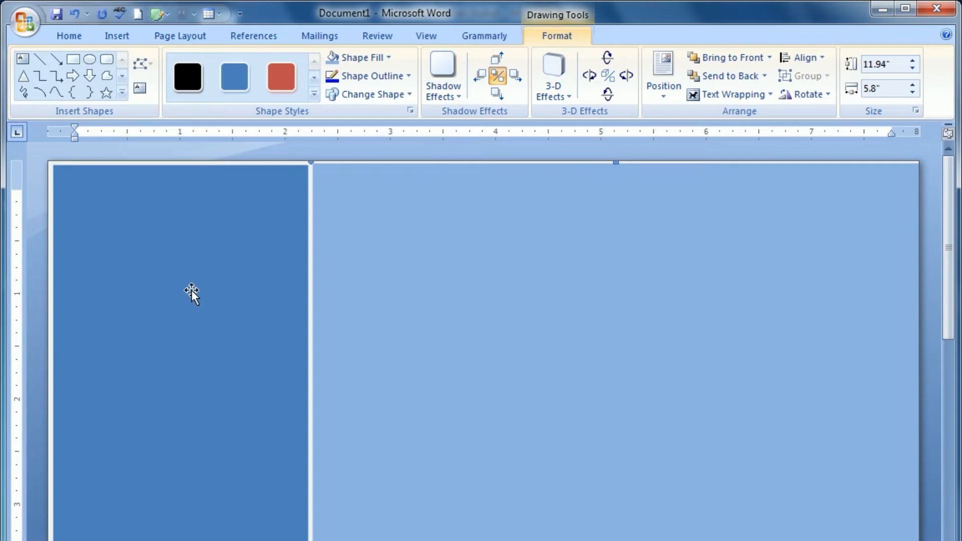
pyautogui.click(118, 36)
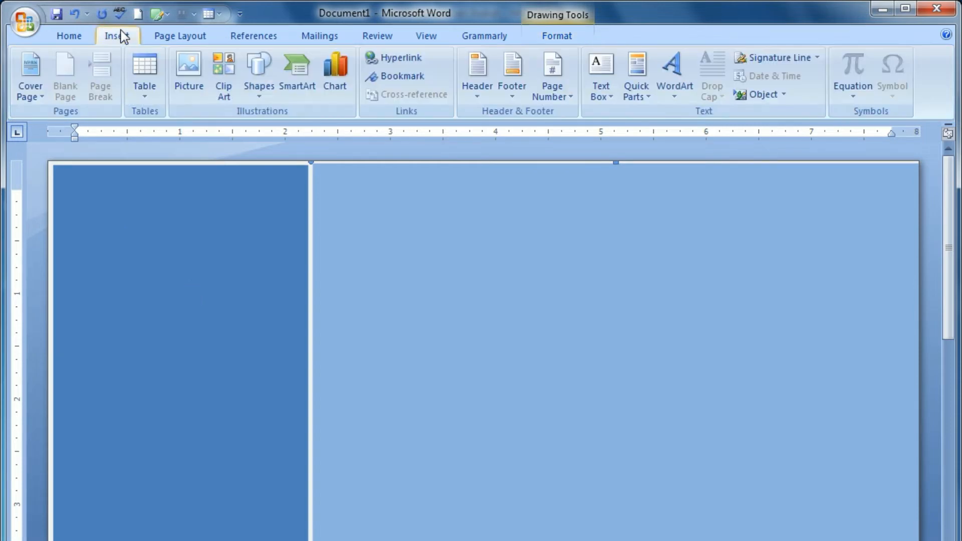
# Step: Draw an oval near the top of the dark blue sidebar
pyautogui.click(75, 34)
pyautogui.click(121, 35)
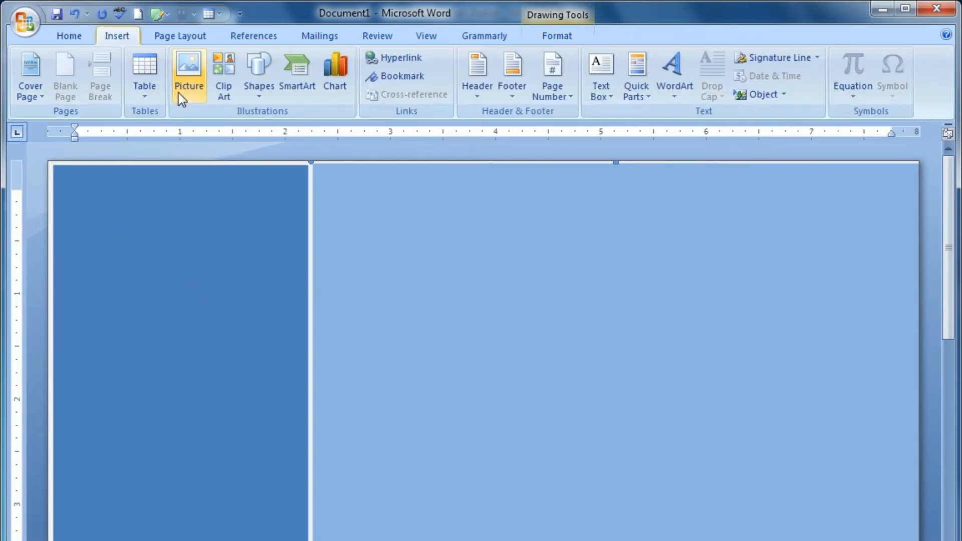
pyautogui.click(259, 95)
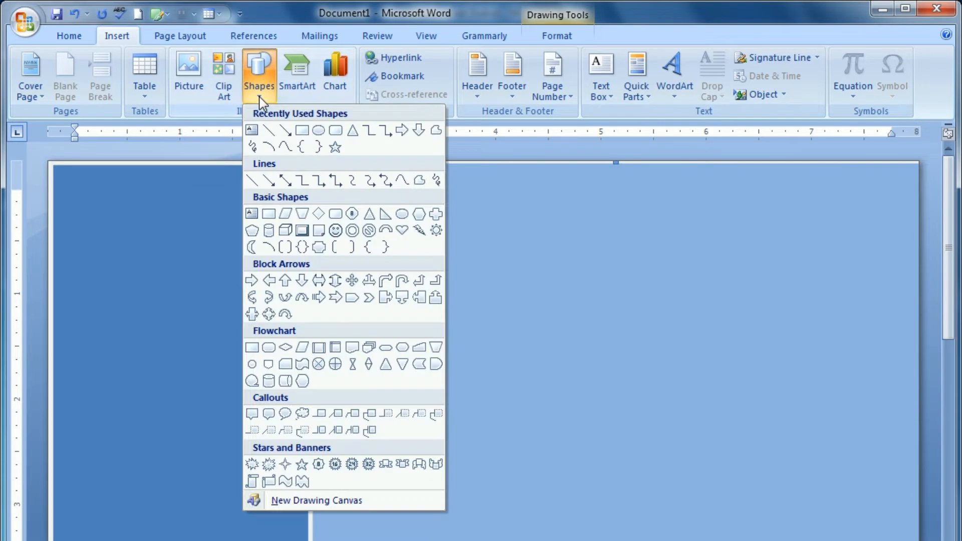
pyautogui.click(318, 132)
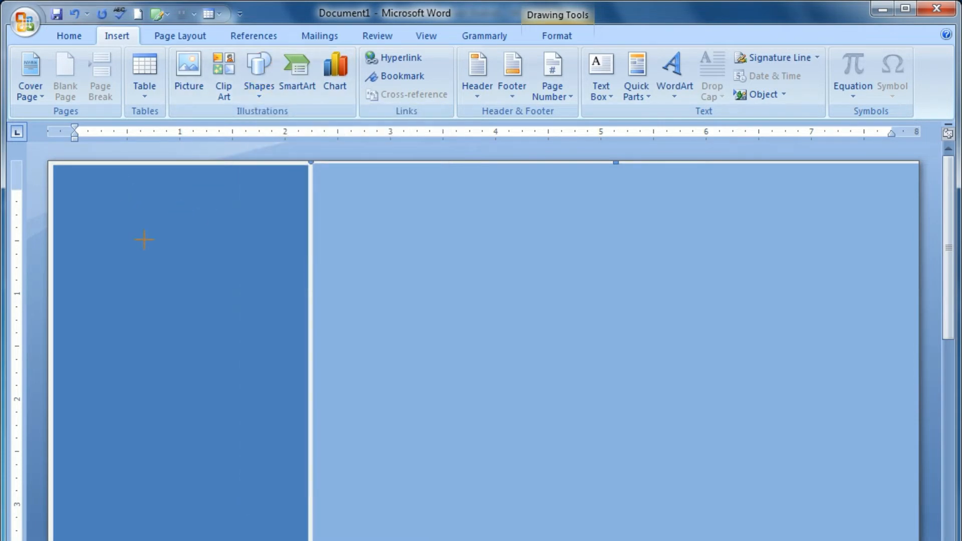
pyautogui.moveTo(74, 175); pyautogui.dragTo(283, 408)
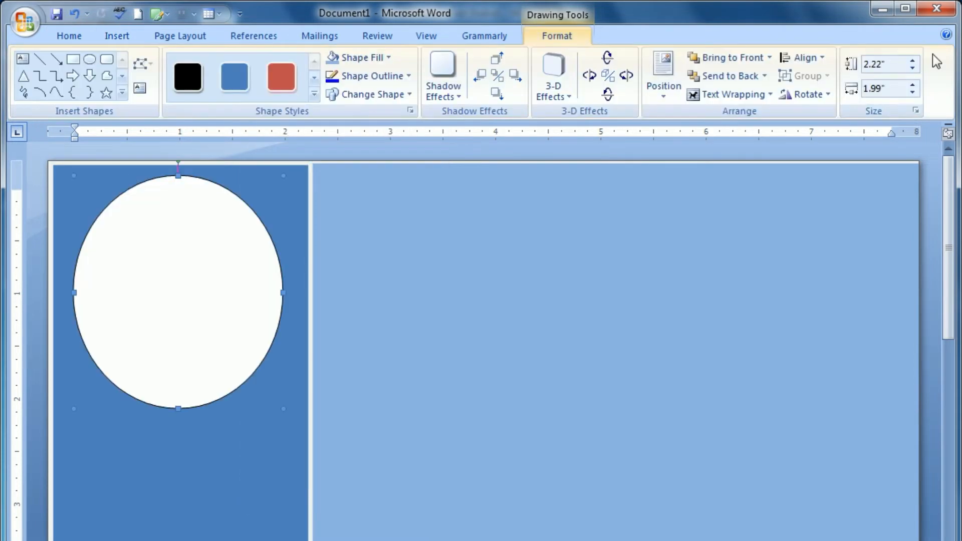
# Step: Size the oval to 1.5 by 1.5 inches and nudge it right and down into place
pyautogui.doubleClick(893, 62)
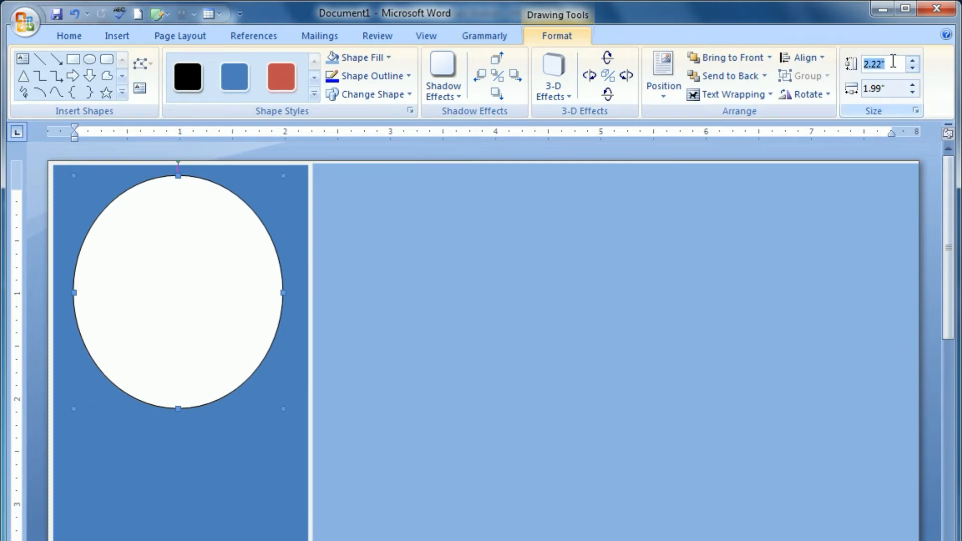
pyautogui.write('1.5')
pyautogui.doubleClick(897, 90)
pyautogui.write('1.5')
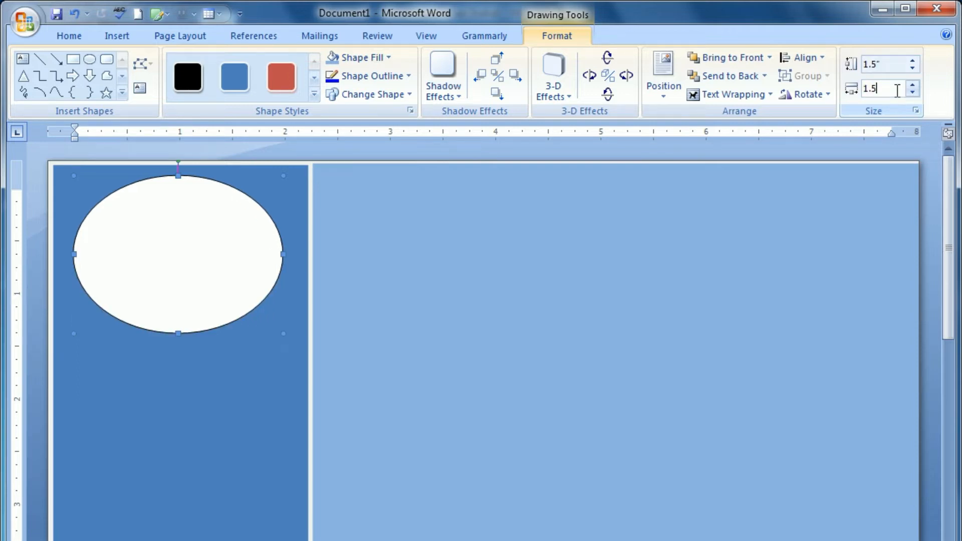
pyautogui.press('Return')
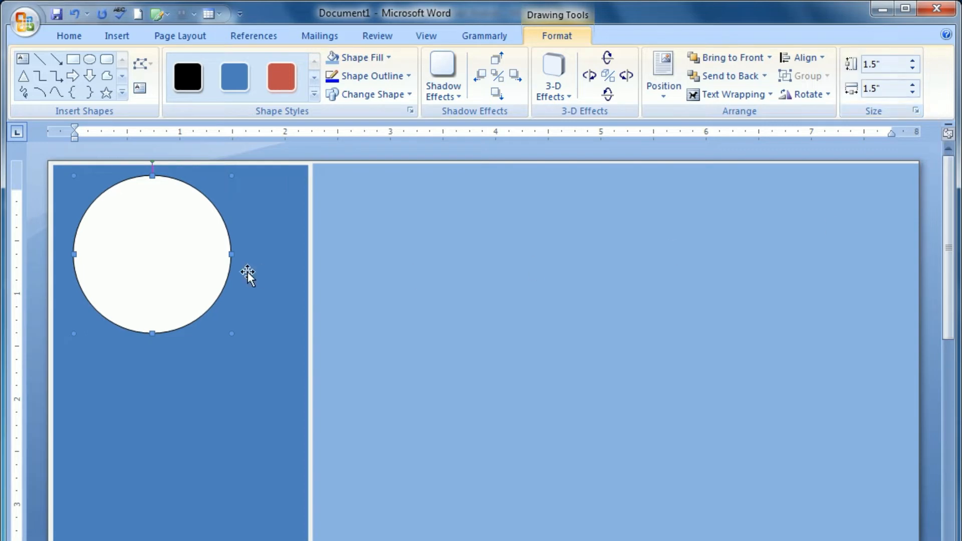
pyautogui.hotkey('ctrl', 'Right')
pyautogui.hotkey('ctrl', 'Right')
pyautogui.press('Right')
pyautogui.press('Right')
pyautogui.press('Right')
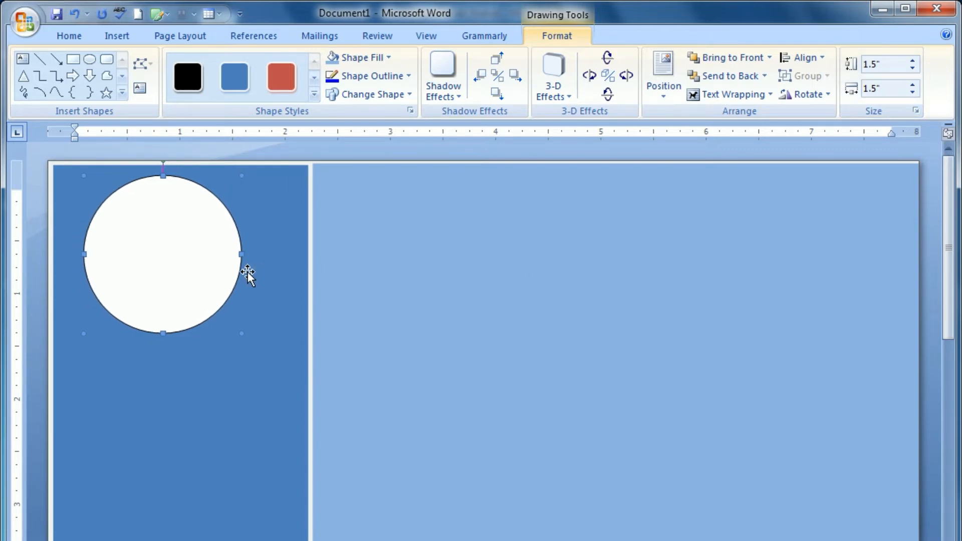
pyautogui.press('Down')
pyautogui.press('Down')
pyautogui.press('Down')
pyautogui.press('Down')
pyautogui.press('Down')
pyautogui.press('Down')
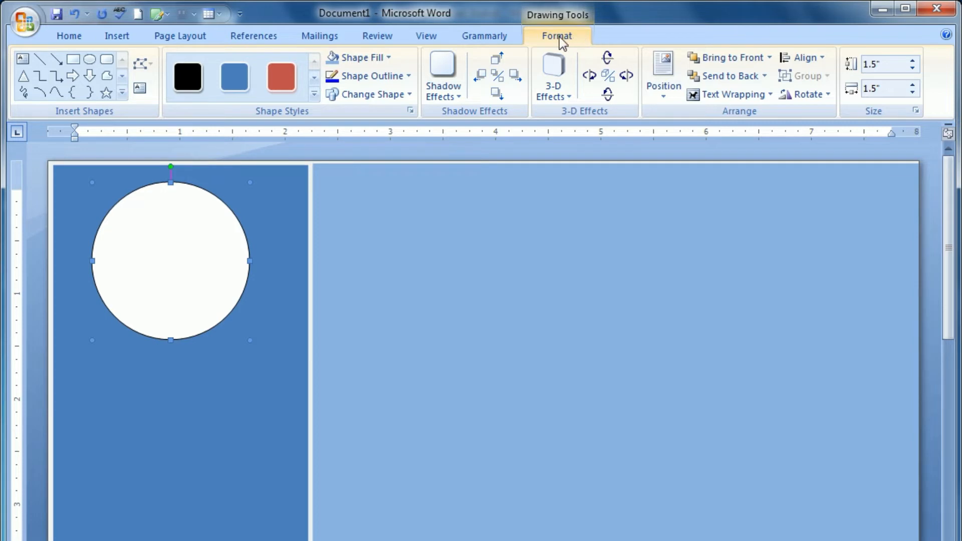
# Step: Fill the sidebar circle with a portrait photo using the Picture shape fill
pyautogui.click(342, 59)
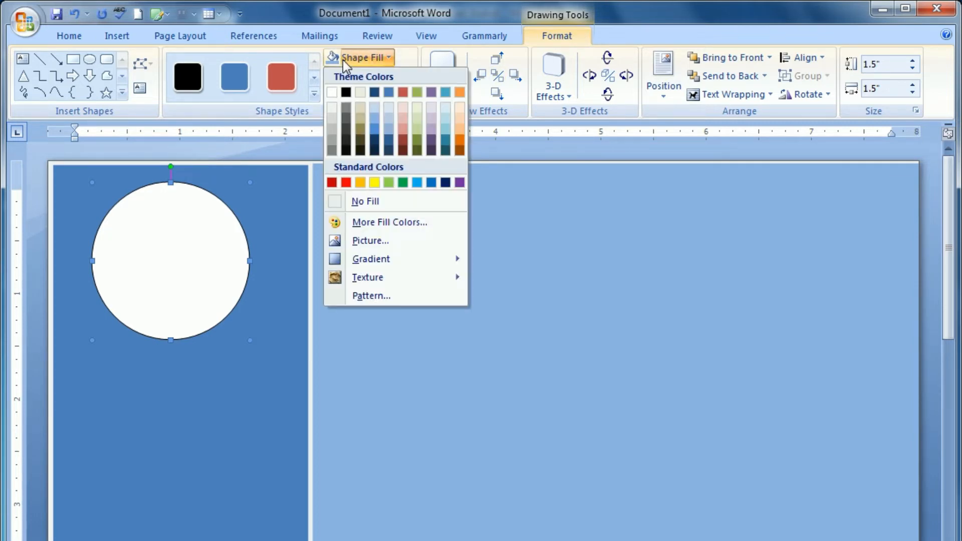
pyautogui.click(375, 242)
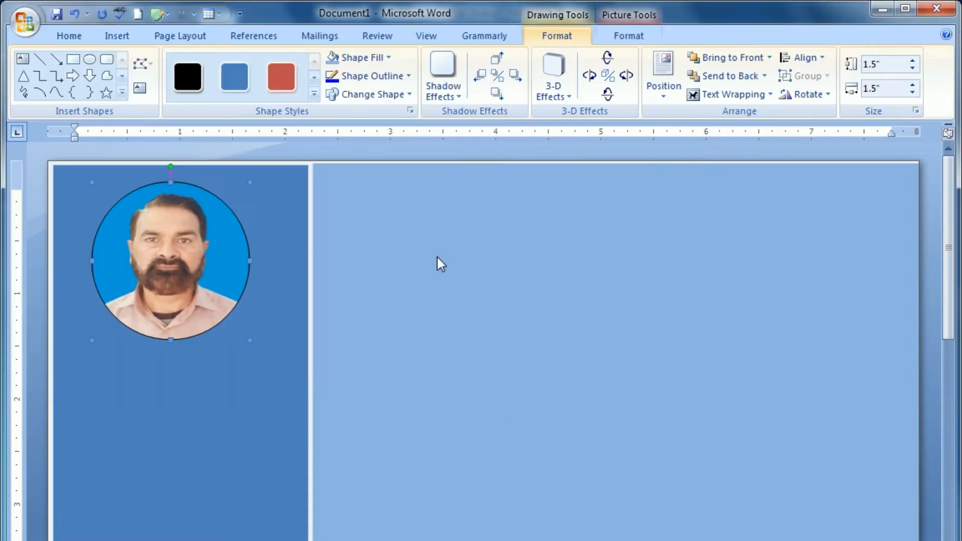
pyautogui.click(476, 301)
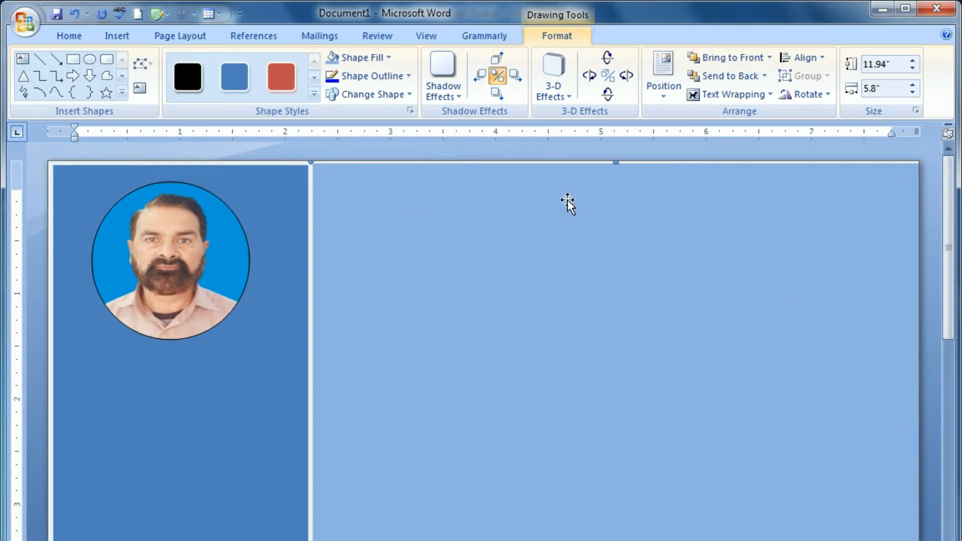
# Step: Draw a custom text box on the light blue area
pyautogui.click(112, 36)
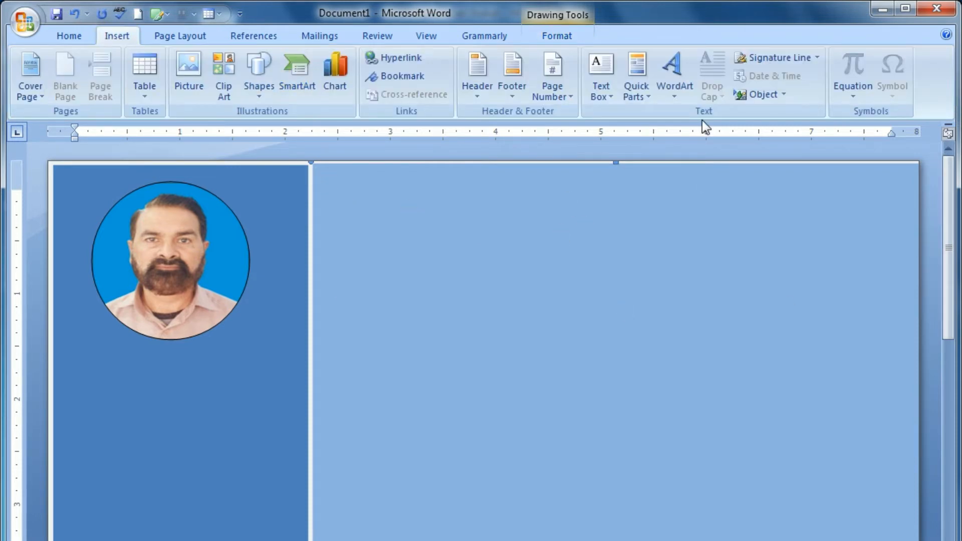
pyautogui.click(600, 90)
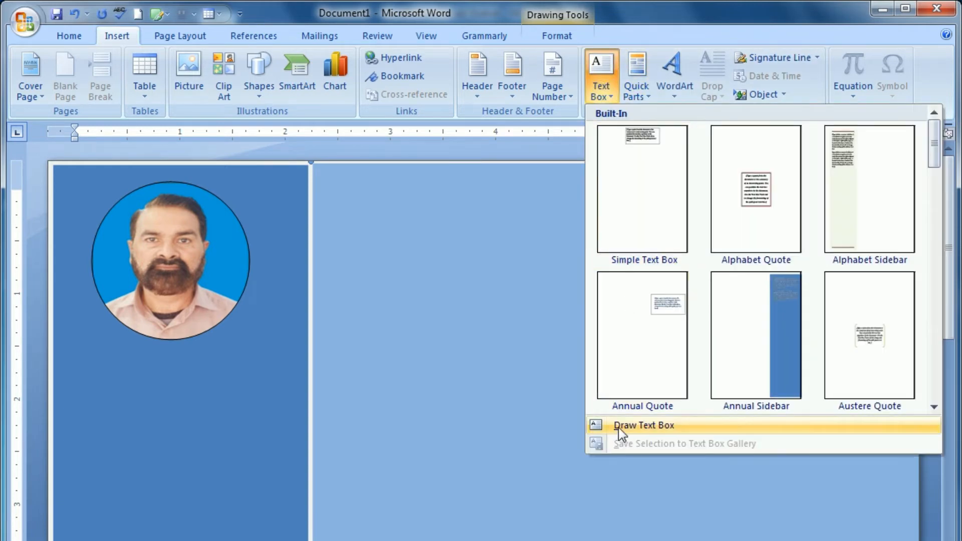
pyautogui.click(618, 428)
pyautogui.moveTo(403, 332)
pyautogui.mouseDown()
pyautogui.moveTo(515, 477)
pyautogui.moveTo(723, 475)
pyautogui.moveTo(772, 451)
pyautogui.mouseUp()
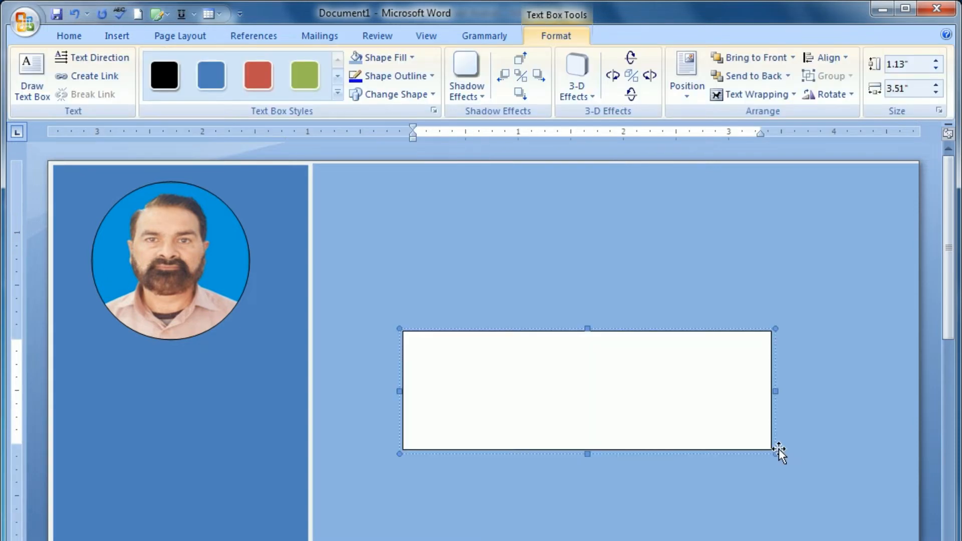
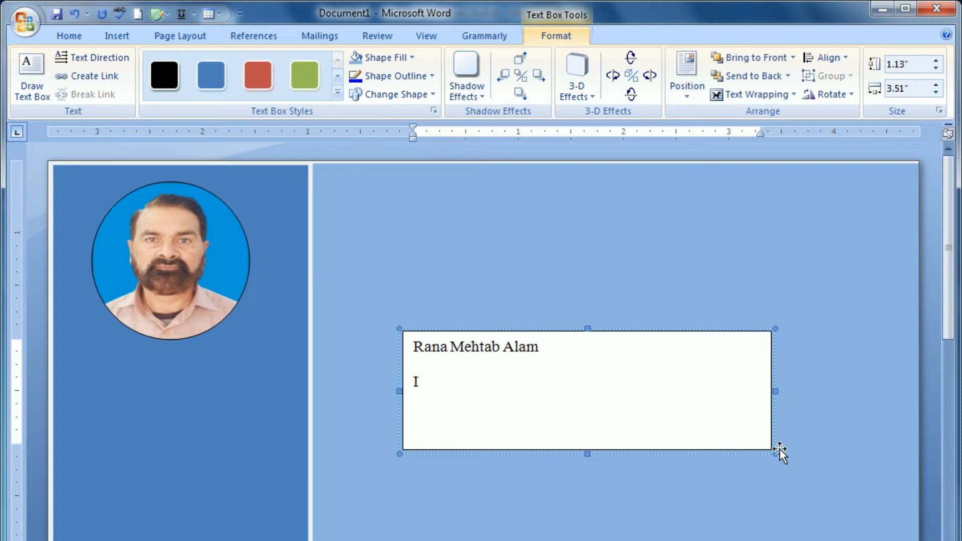
# Step: Type the person's name, city and phone number on separate lines, then select all three
pyautogui.write('Islamabad')
pyautogui.press('Return')
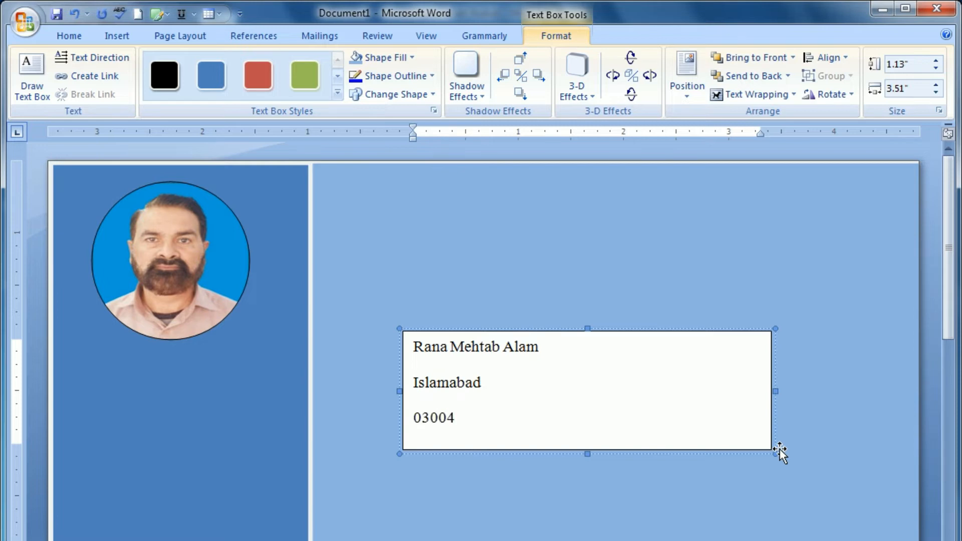
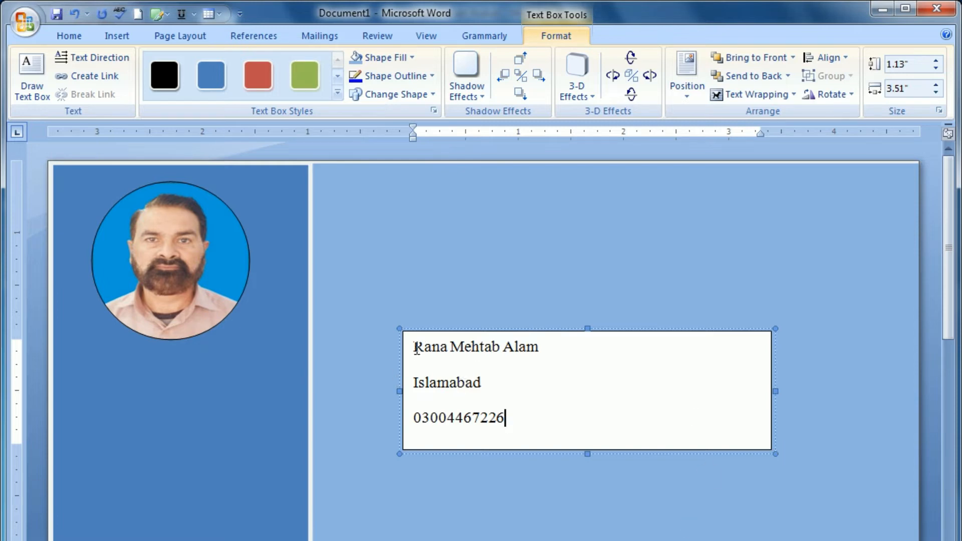
pyautogui.moveTo(419, 369); pyautogui.dragTo(505, 420)
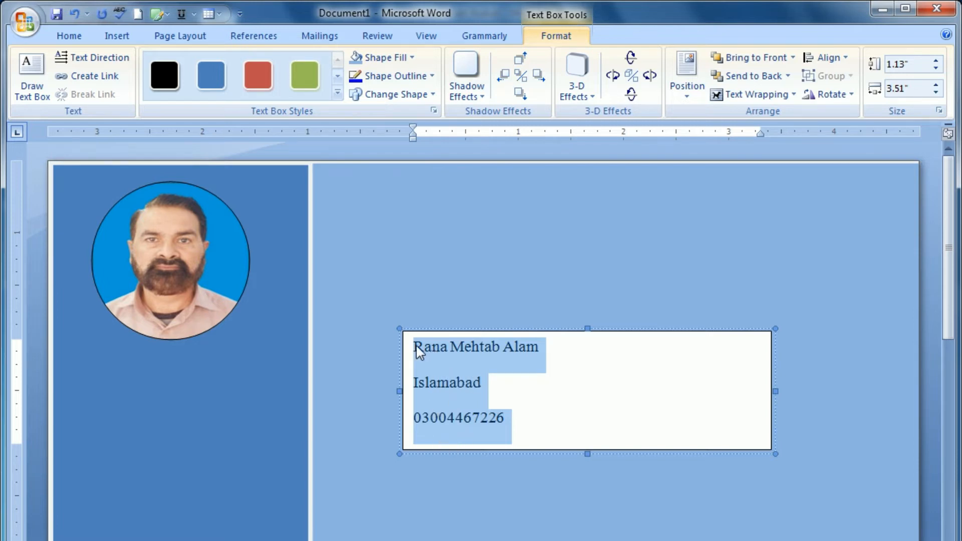
# Step: Move the text box up to the top of the page and select its three lines
pyautogui.click(531, 401)
pyautogui.click(493, 311)
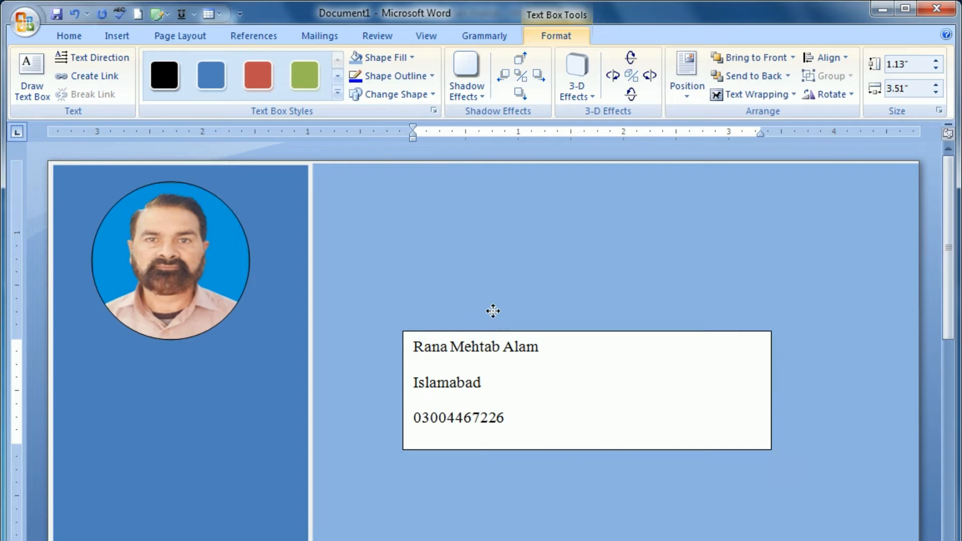
pyautogui.moveTo(500, 195); pyautogui.dragTo(514, 172)
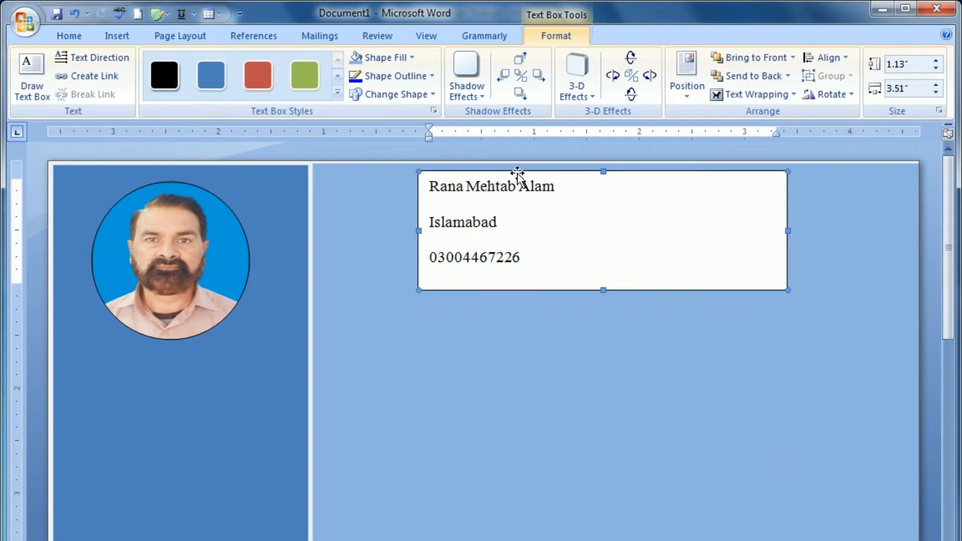
pyautogui.click(581, 186)
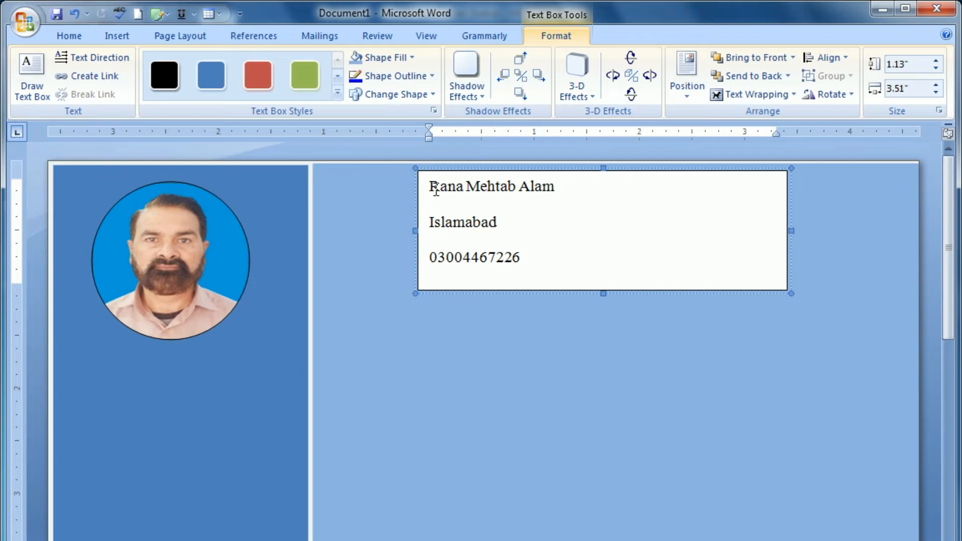
pyautogui.moveTo(428, 184); pyautogui.dragTo(480, 269)
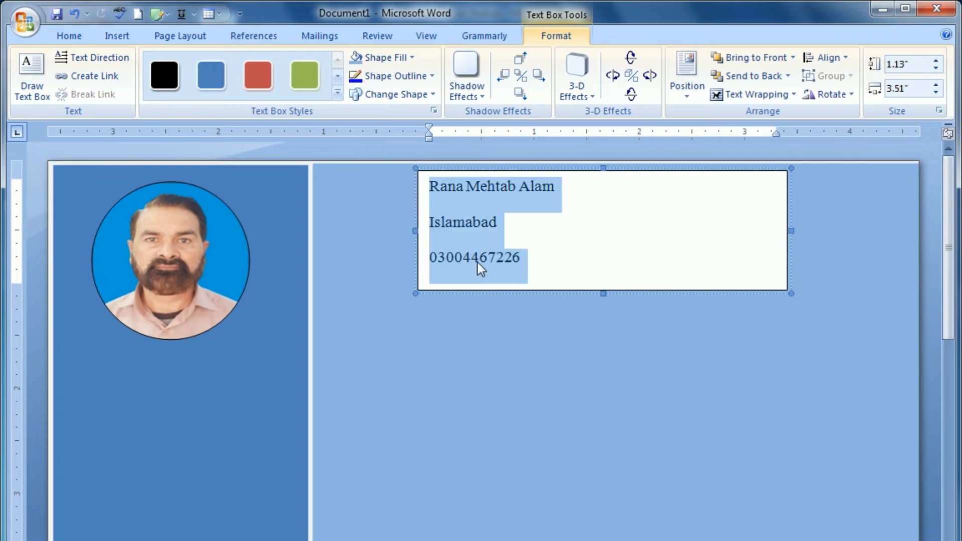
# Step: Center the lines, set 1.0 line spacing, and remove space after paragraphs
pyautogui.click(66, 39)
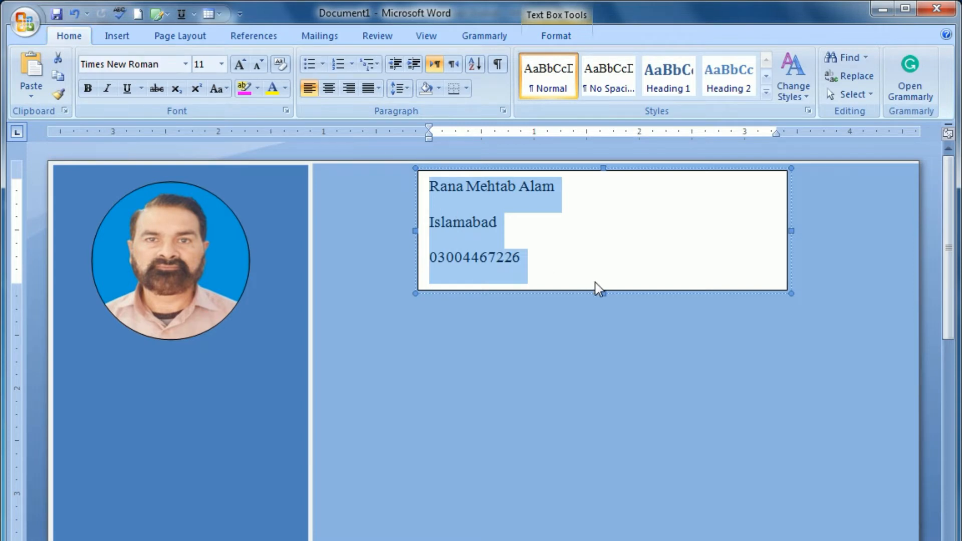
pyautogui.click(330, 88)
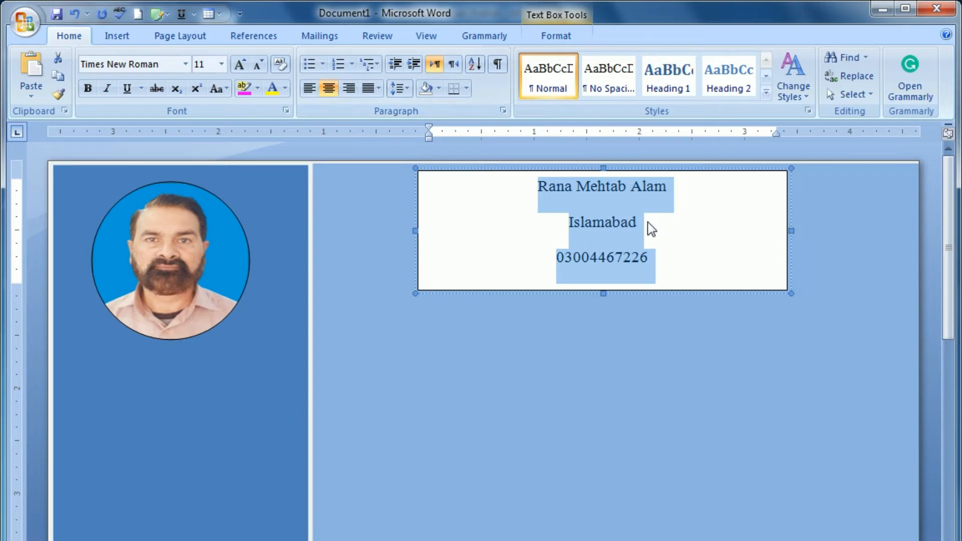
pyautogui.click(400, 89)
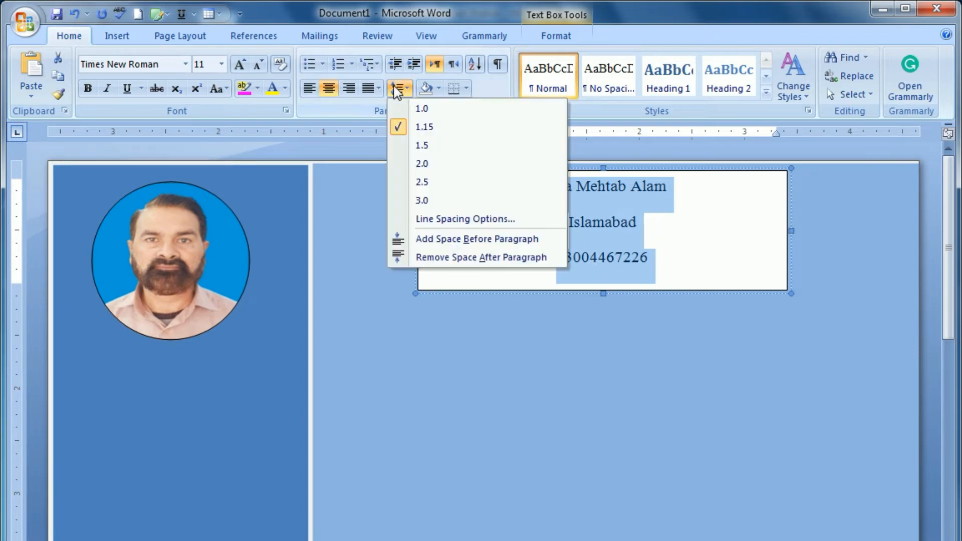
pyautogui.click(403, 108)
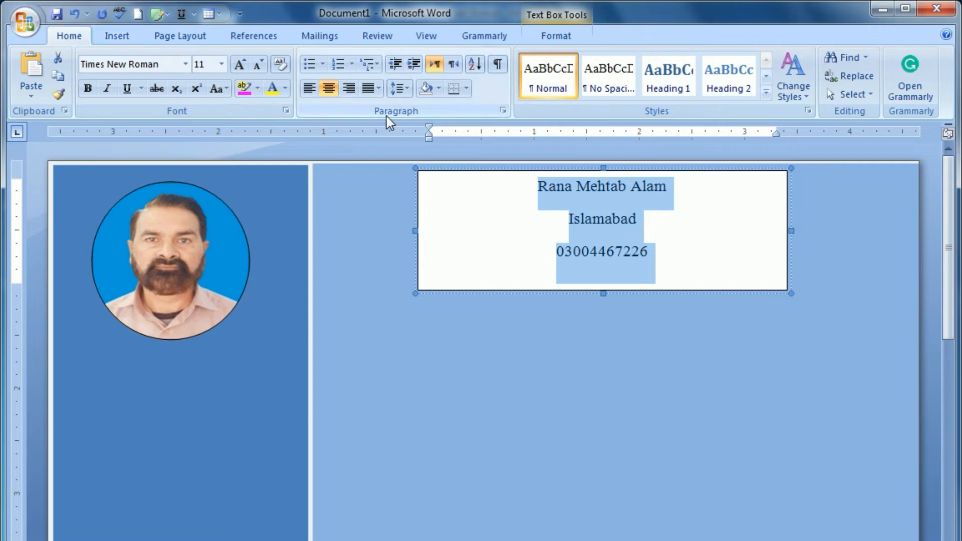
pyautogui.click(407, 90)
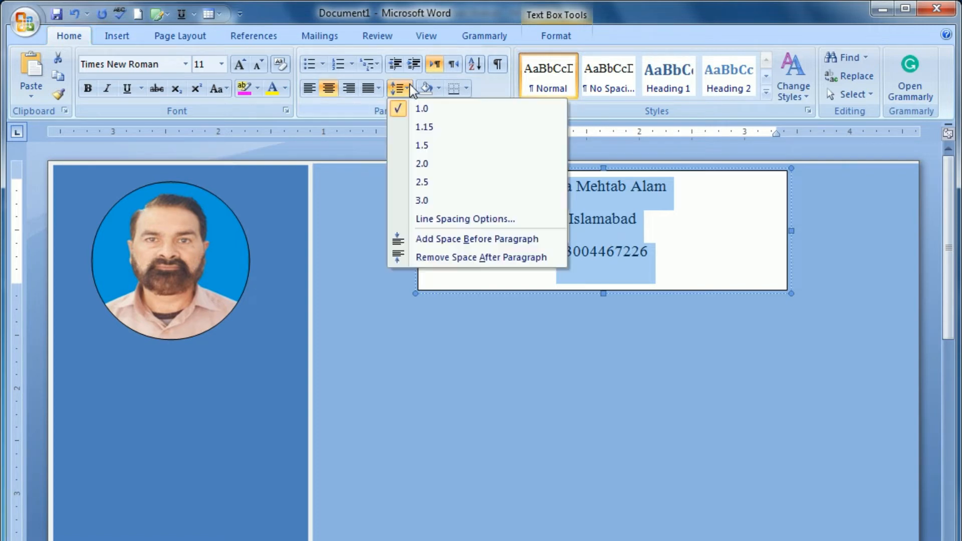
pyautogui.click(439, 258)
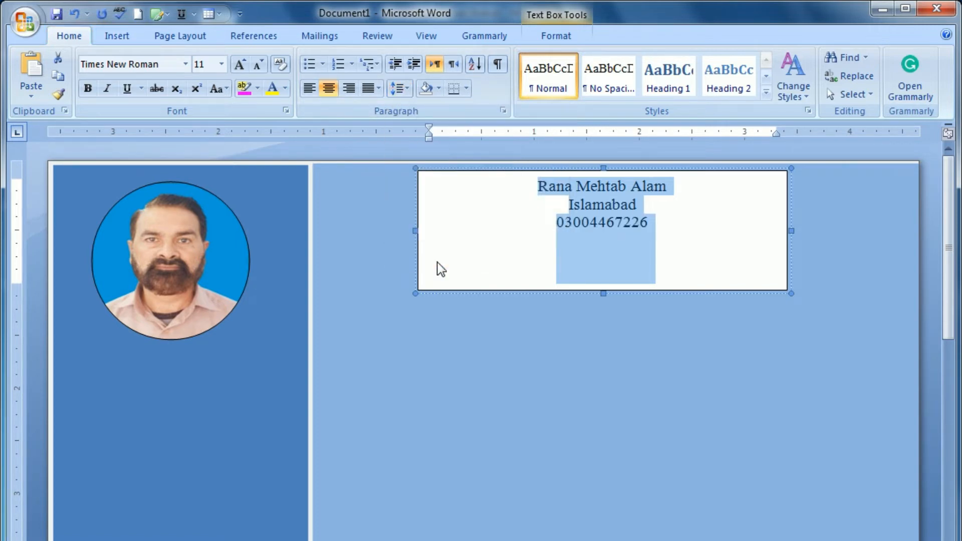
pyautogui.click(554, 247)
# Step: Enlarge the name line to 24 pt and make it bold
pyautogui.doubleClick(567, 185)
pyautogui.tripleClick(566, 185)
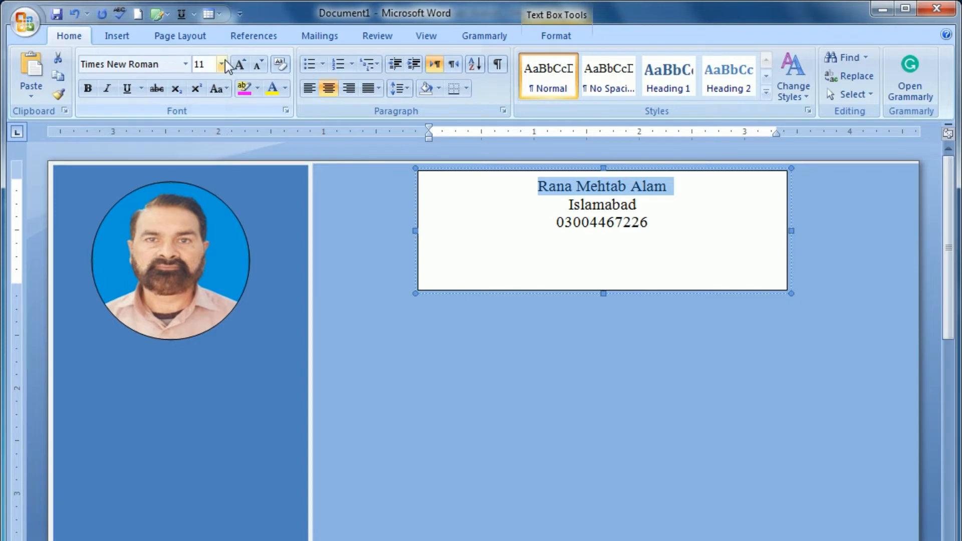
pyautogui.click(241, 66)
pyautogui.click(241, 65)
pyautogui.click(241, 65)
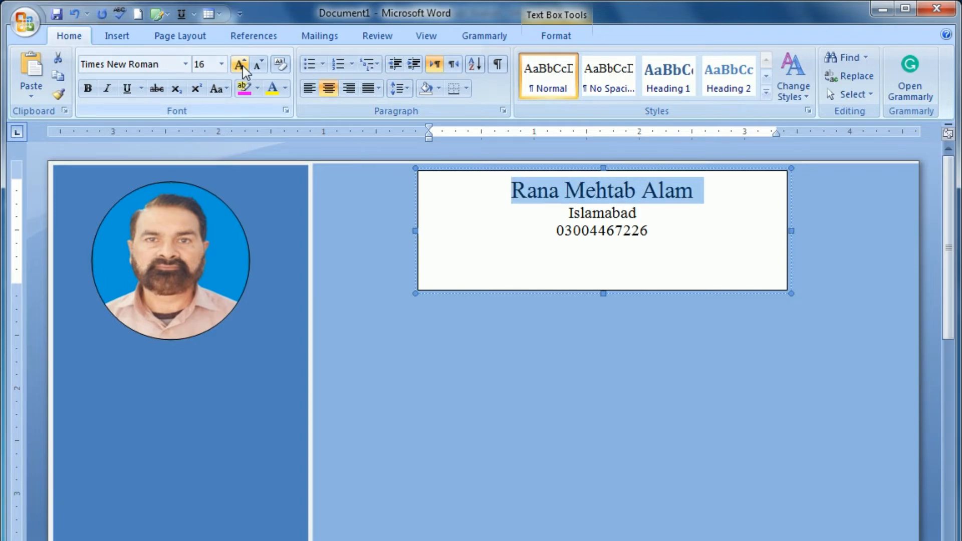
pyautogui.click(241, 65)
pyautogui.click(241, 65)
pyautogui.click(240, 65)
pyautogui.click(241, 66)
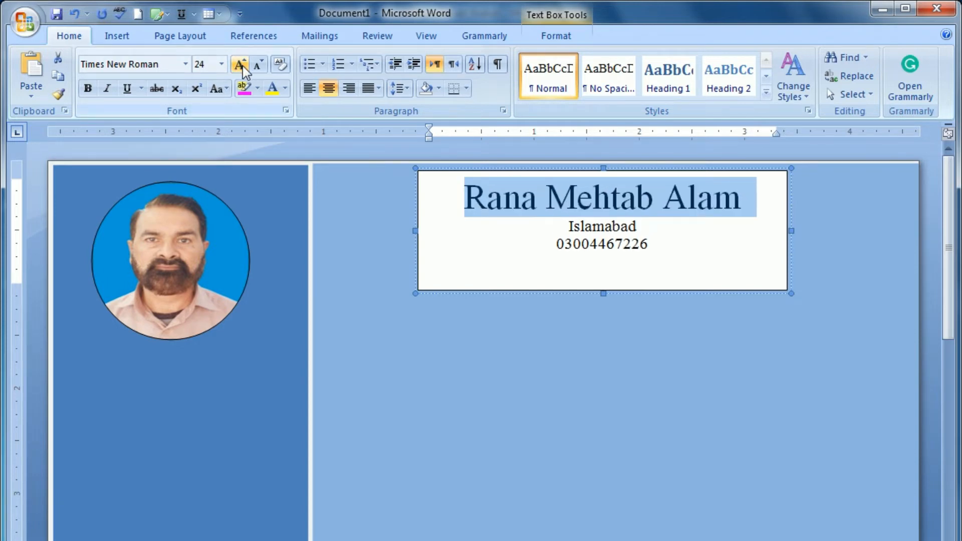
pyautogui.click(87, 90)
# Step: Enlarge the city line to 24 pt and the phone number line to 14 pt
pyautogui.doubleClick(591, 230)
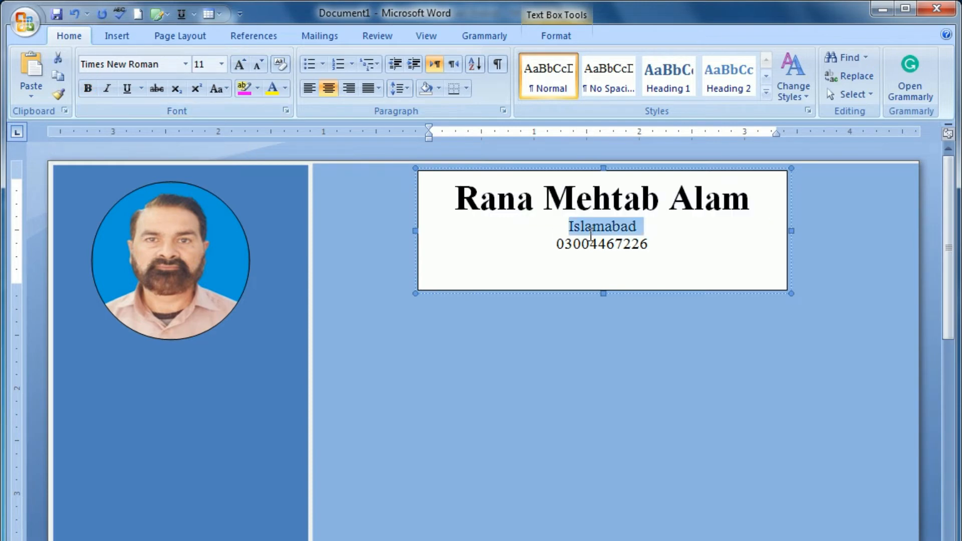
pyautogui.click(246, 66)
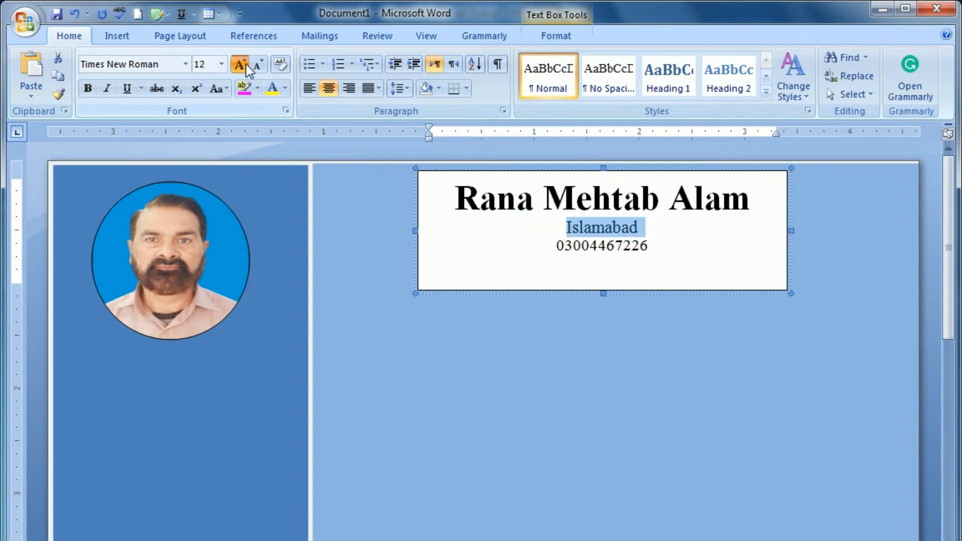
pyautogui.click(240, 66)
pyautogui.click(240, 65)
pyautogui.click(240, 65)
pyautogui.click(241, 65)
pyautogui.tripleClick(587, 254)
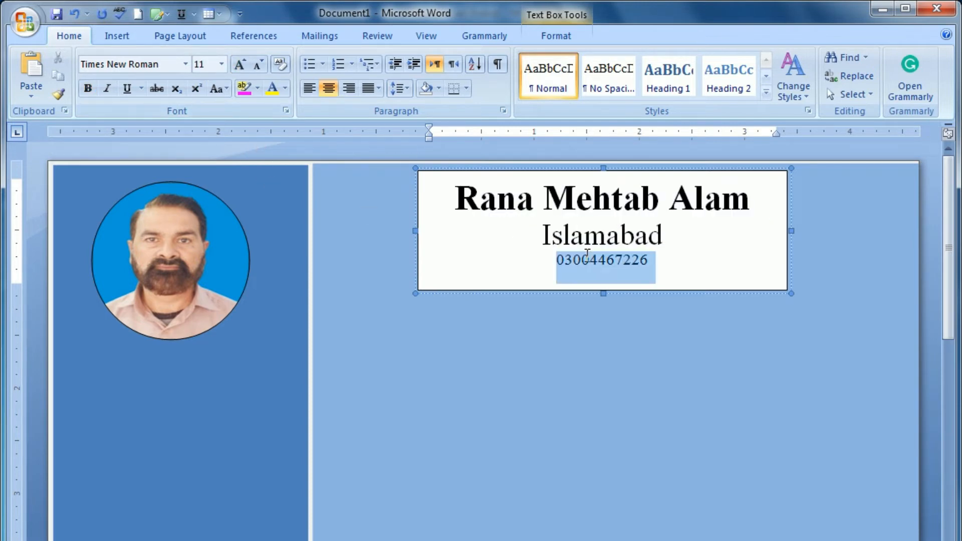
pyautogui.click(241, 65)
pyautogui.click(240, 65)
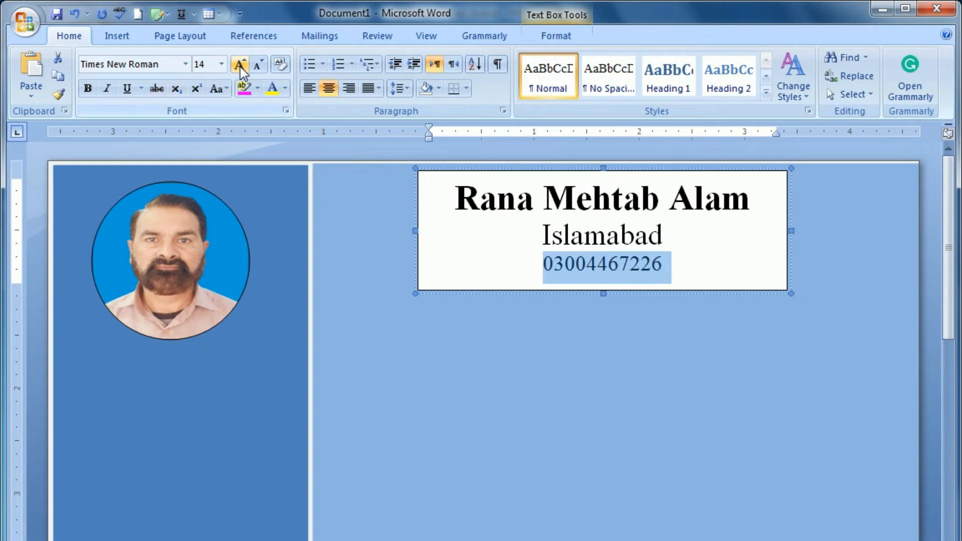
pyautogui.tripleClick(614, 236)
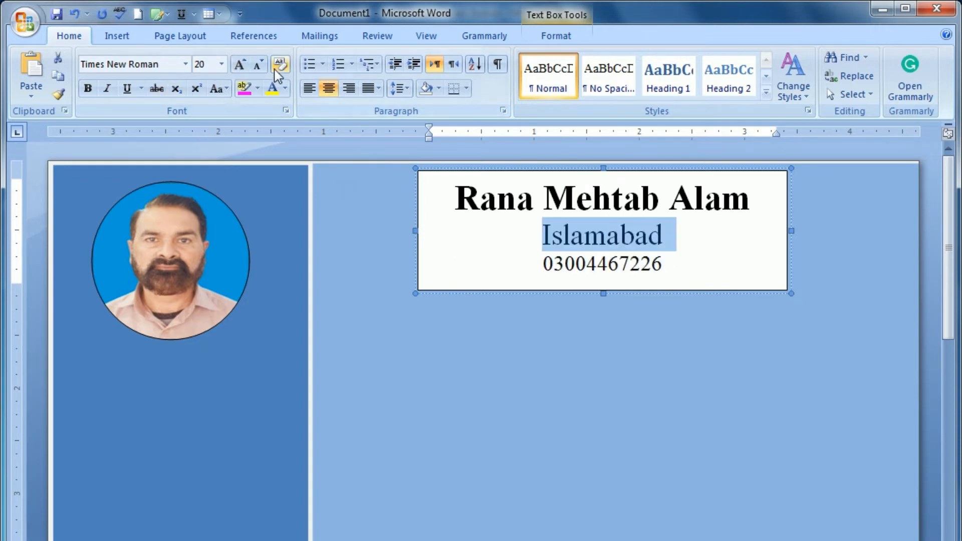
pyautogui.click(240, 65)
pyautogui.click(241, 65)
pyautogui.click(472, 339)
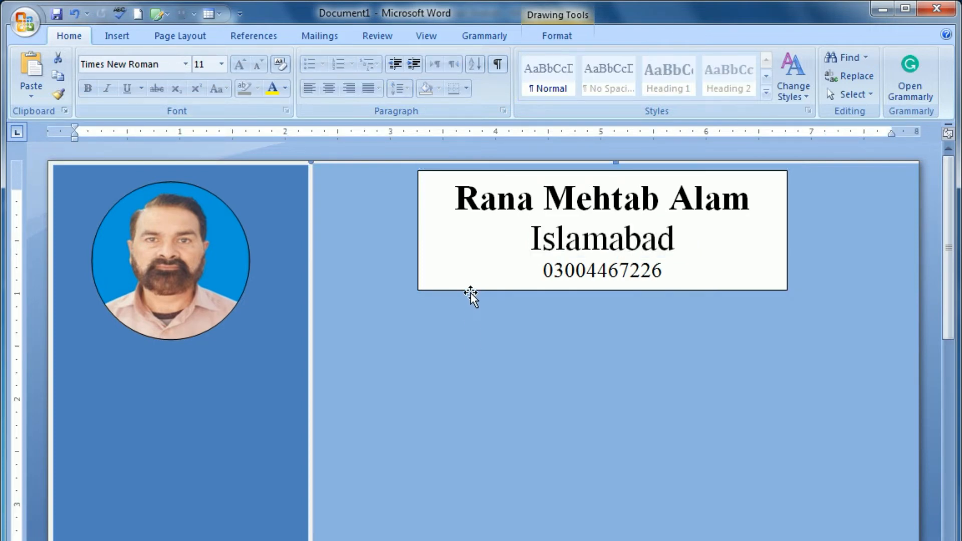
# Step: Undo the blue background shift twice, then nudge the header text box down and slightly back up
pyautogui.hotkey('ctrl', 'z')
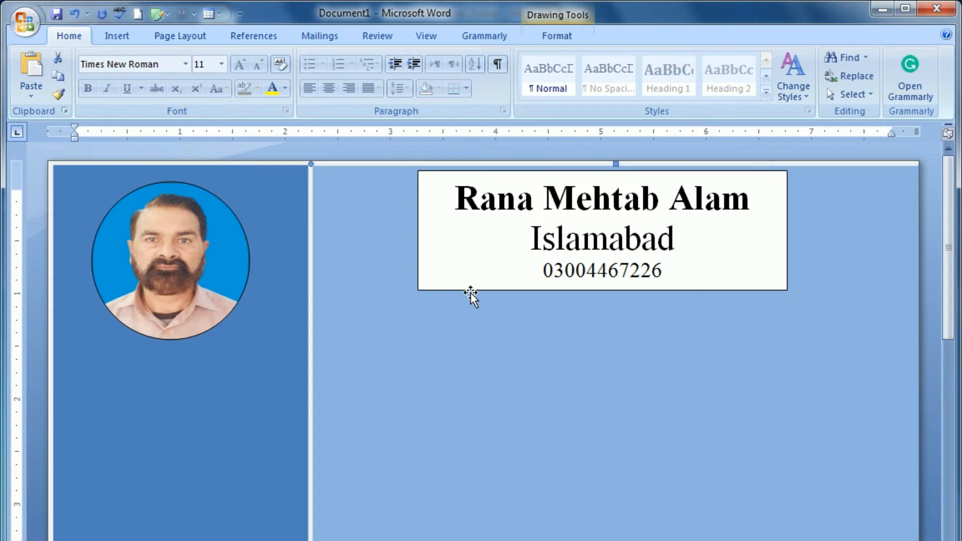
pyautogui.hotkey('ctrl', 'z')
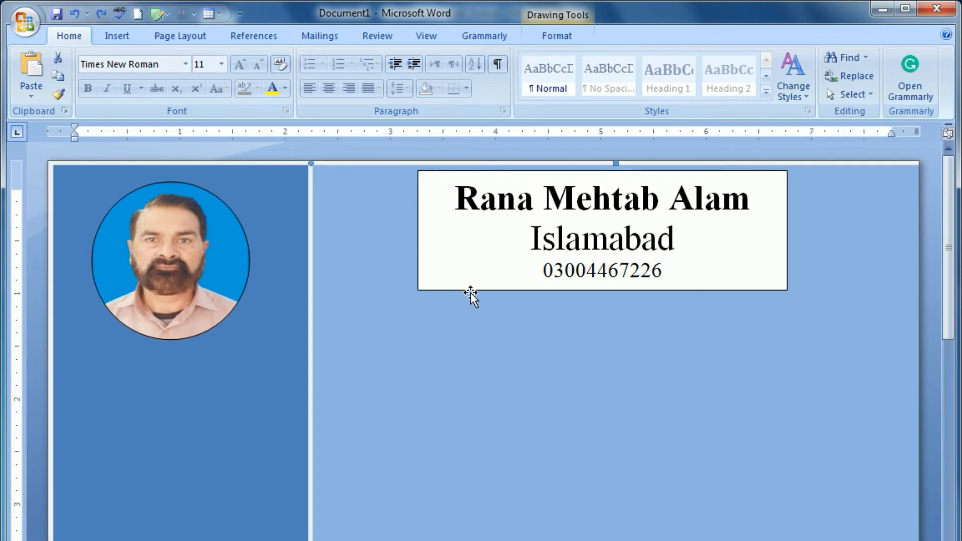
pyautogui.click(492, 284)
pyautogui.click(501, 291)
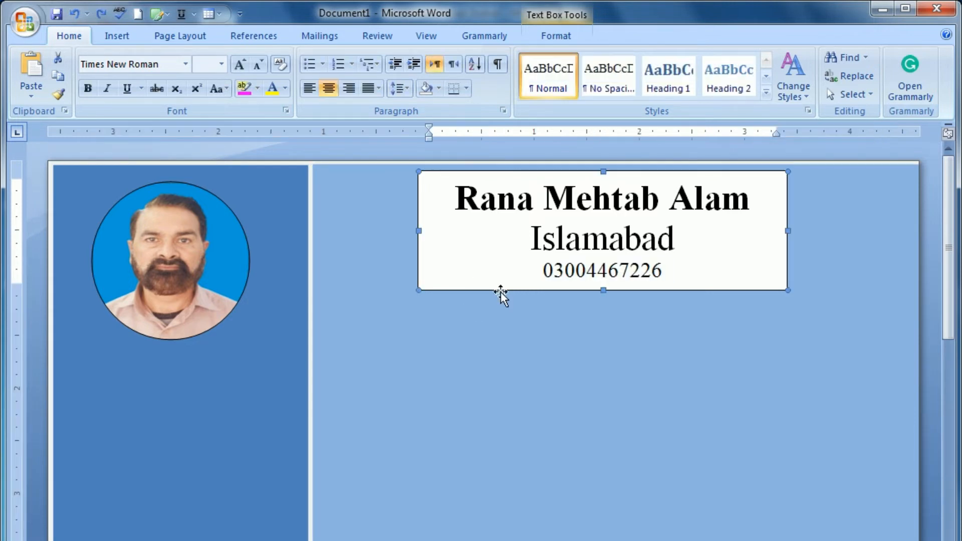
pyautogui.press('Down')
pyautogui.press('Down')
pyautogui.press('Down')
pyautogui.press('Down')
pyautogui.press('Down')
pyautogui.press('Down')
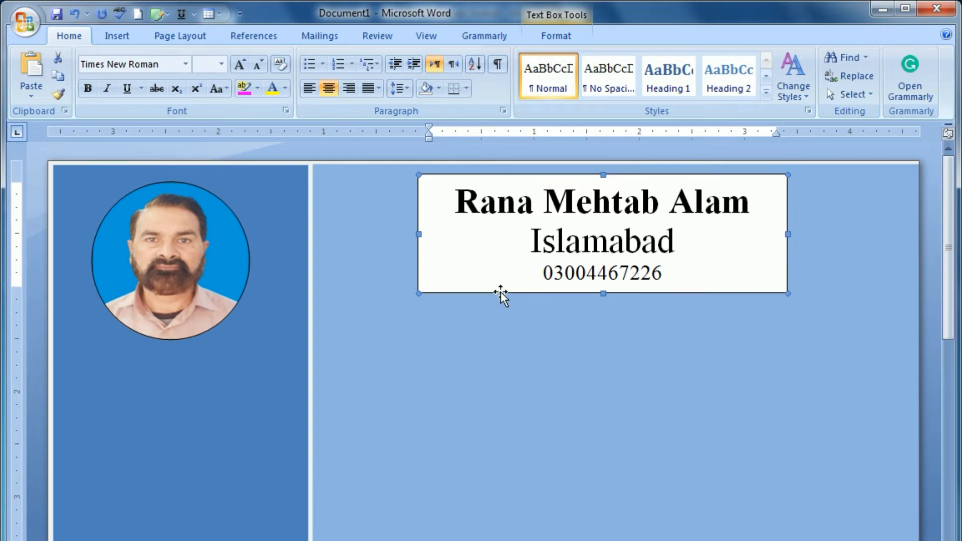
pyautogui.press('Down')
pyautogui.press('Down')
pyautogui.press('Down')
pyautogui.press('Down')
pyautogui.press('Down')
pyautogui.press('Down')
pyautogui.press('Down')
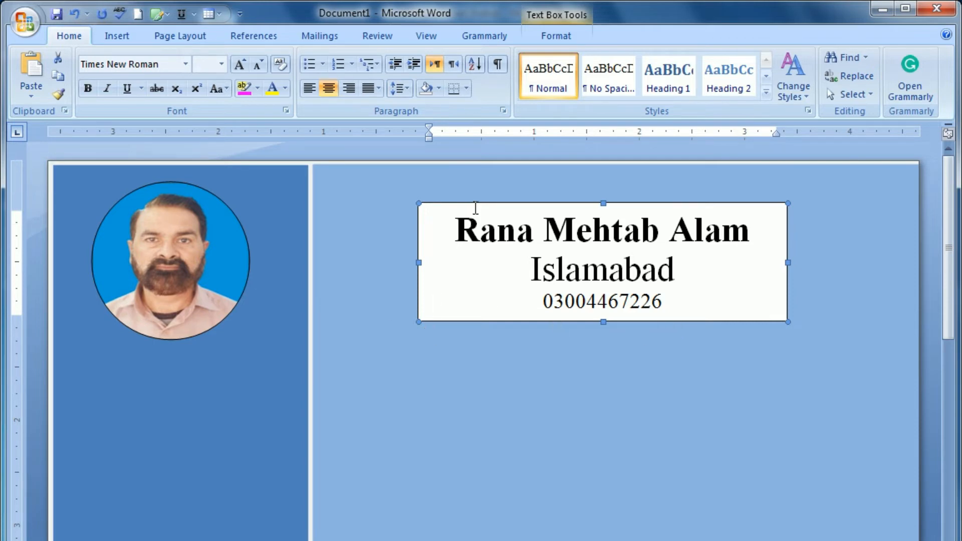
pyautogui.hotkey('ctrl', 'Up')
pyautogui.hotkey('ctrl', 'Up')
pyautogui.hotkey('ctrl', 'Up')
pyautogui.hotkey('ctrl', 'Up')
pyautogui.hotkey('ctrl', 'Up')
pyautogui.hotkey('ctrl', 'Up')
pyautogui.hotkey('ctrl', 'Up')
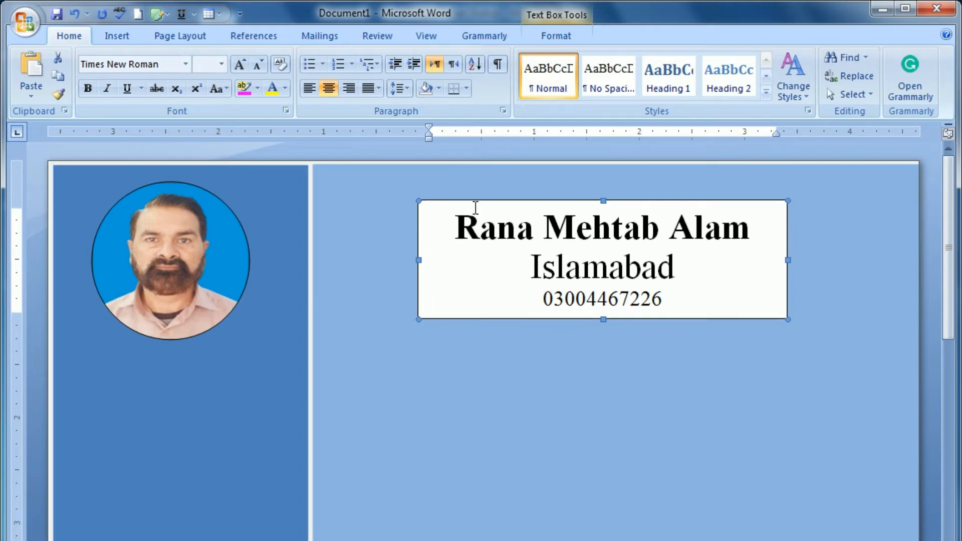
pyautogui.hotkey('ctrl', 'Up')
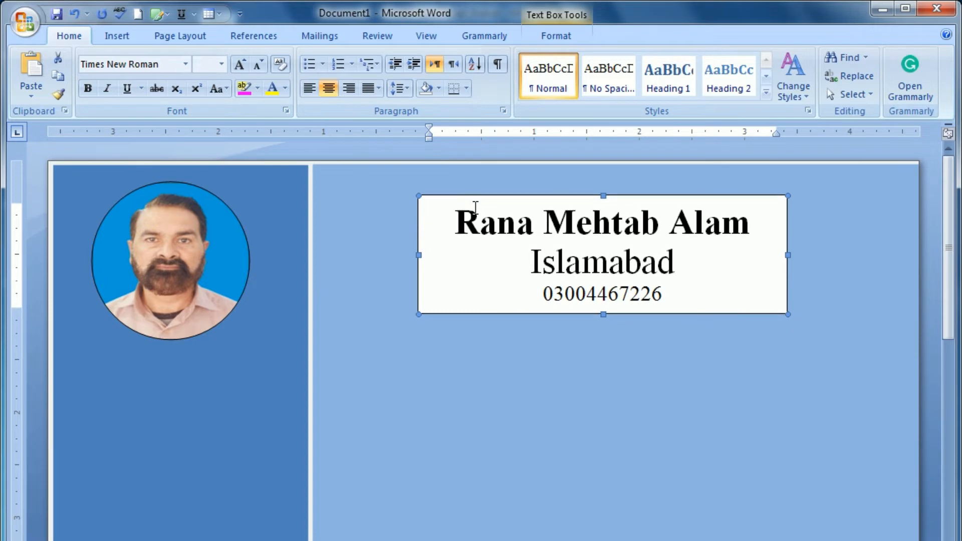
pyautogui.click(116, 38)
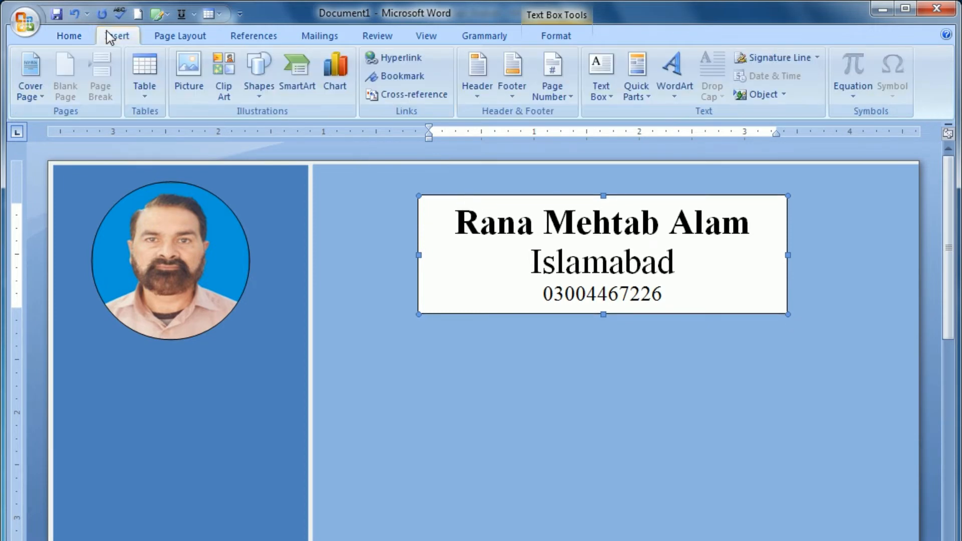
# Step: Draw a straight horizontal line from the photo's top across the page
pyautogui.click(255, 98)
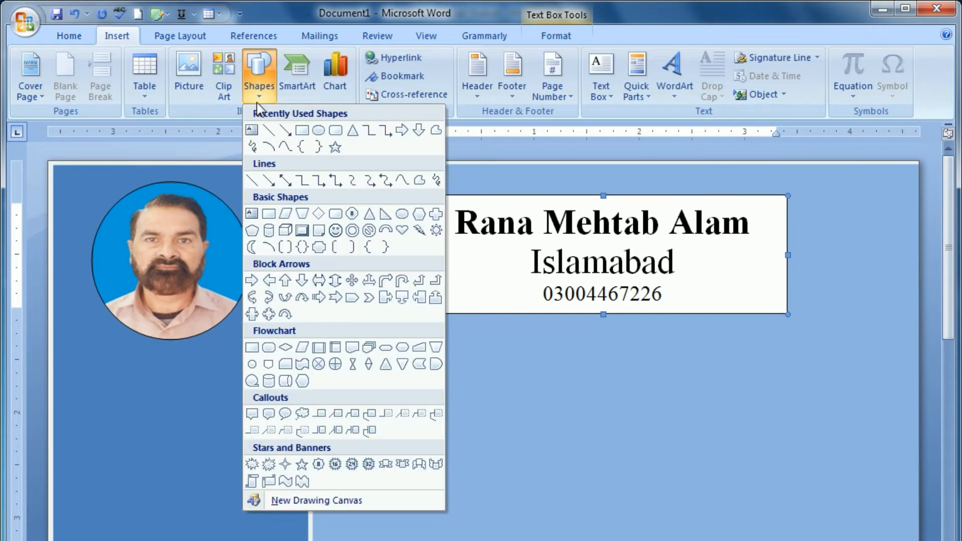
pyautogui.click(252, 130)
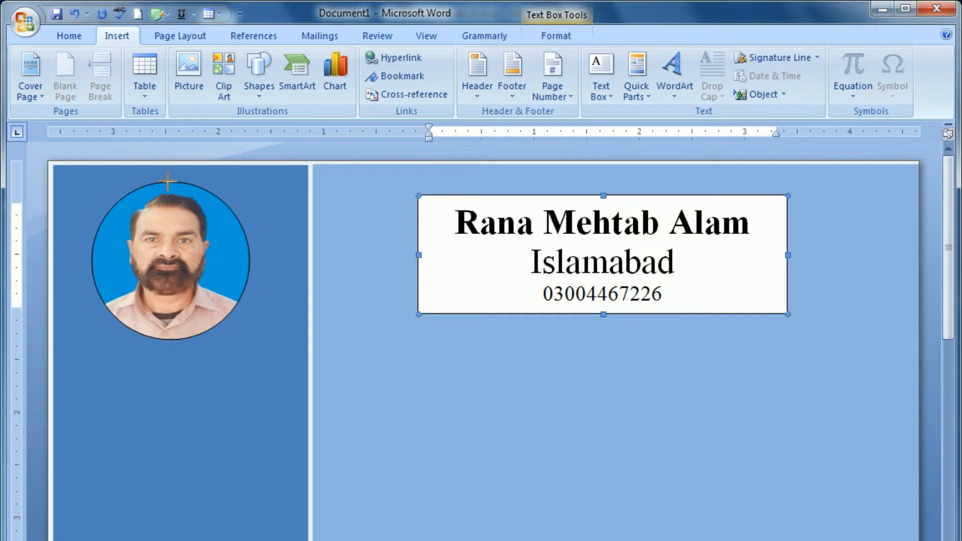
pyautogui.moveTo(168, 181)
pyautogui.mouseDown()
pyautogui.moveTo(184, 191)
pyautogui.moveTo(518, 215)
pyautogui.moveTo(856, 219)
pyautogui.mouseUp()
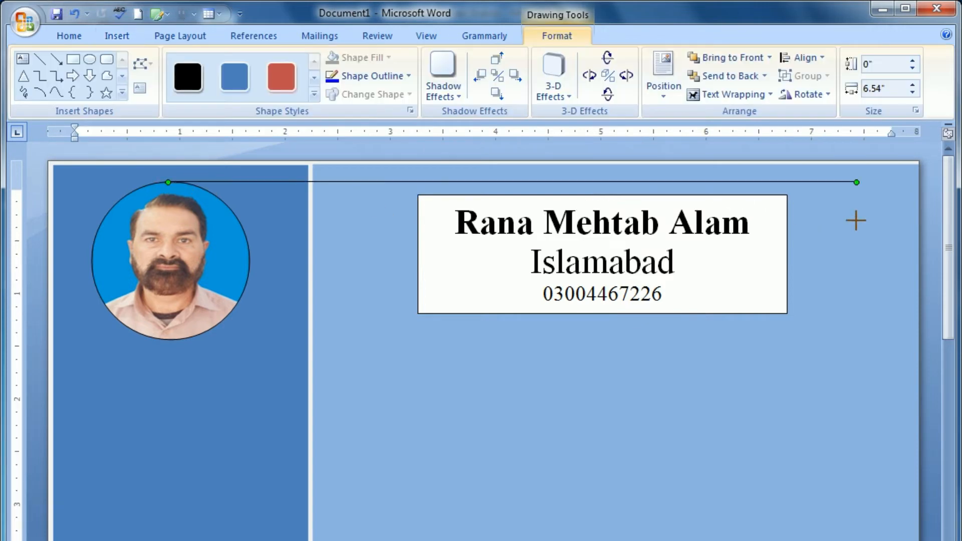
# Step: Nudge the name header box up a few notches, then select the stray line to remove it
pyautogui.click(442, 197)
pyautogui.press('Up')
pyautogui.press('Up')
pyautogui.press('Up')
pyautogui.press('Up')
pyautogui.press('Up')
pyautogui.press('Up')
pyautogui.press('Up')
pyautogui.press('Up')
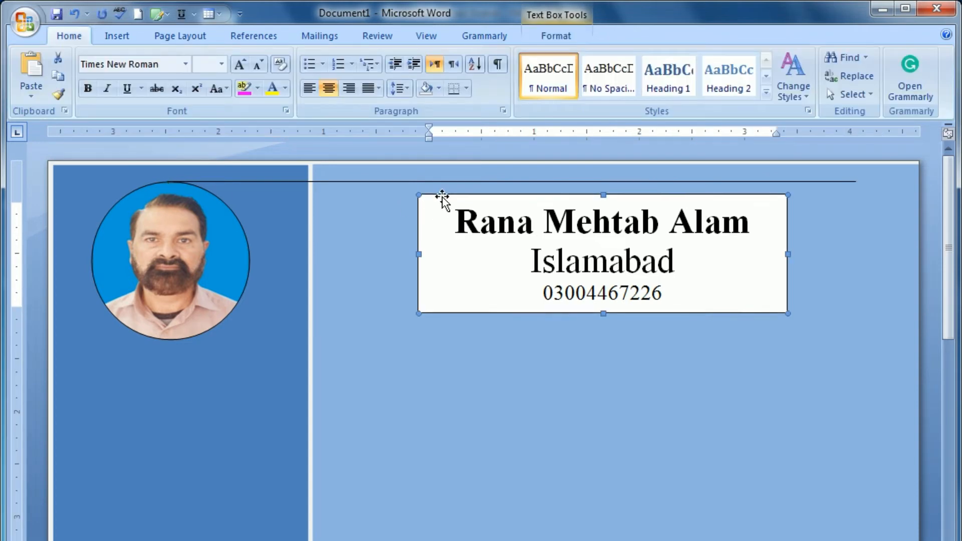
pyautogui.press('Up')
pyautogui.press('Up')
pyautogui.press('Up')
pyautogui.press('Up')
pyautogui.press('Up')
pyautogui.press('Up')
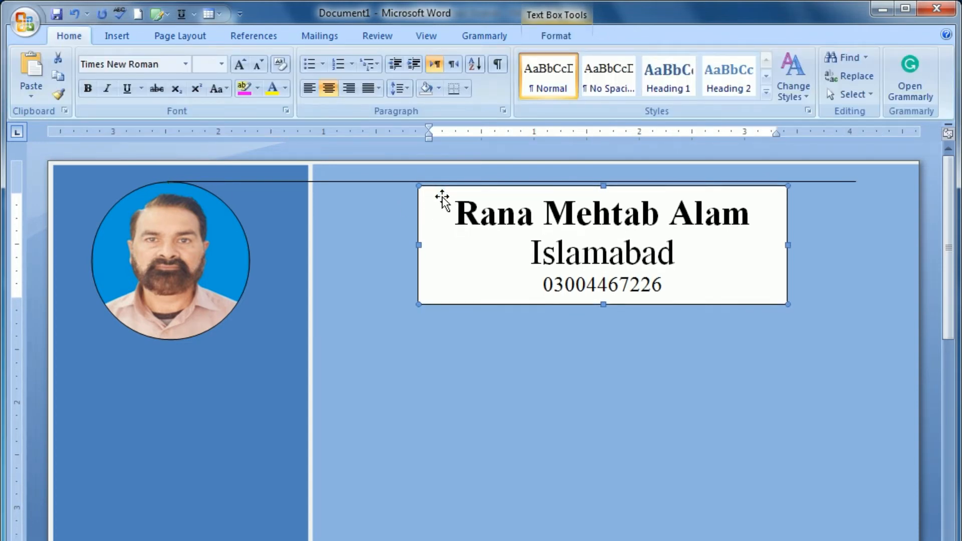
pyautogui.press('Up')
pyautogui.press('Up')
pyautogui.press('Up')
pyautogui.press('Up')
pyautogui.press('Up')
pyautogui.press('Up')
pyautogui.press('Up')
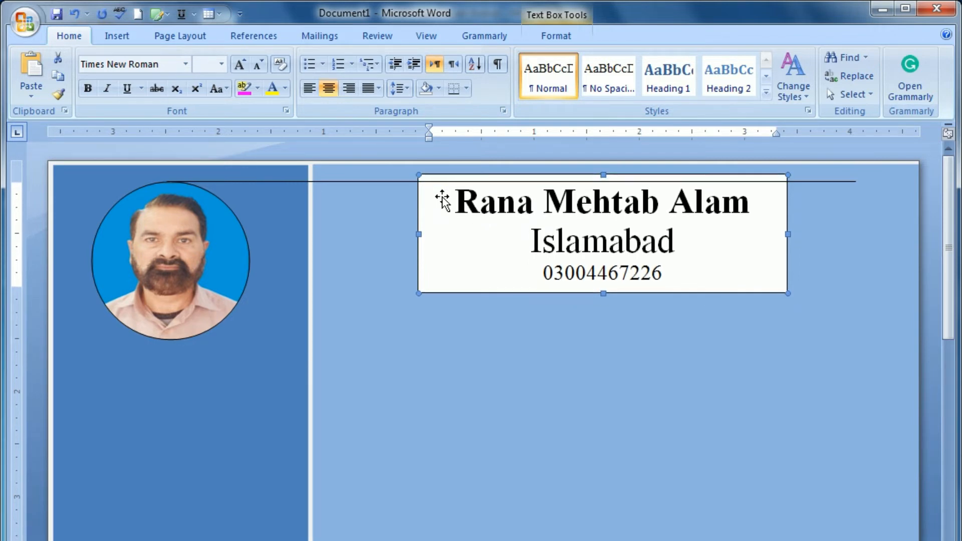
pyautogui.press('Up')
pyautogui.press('Up')
pyautogui.press('Up')
pyautogui.press('Up')
pyautogui.press('Up')
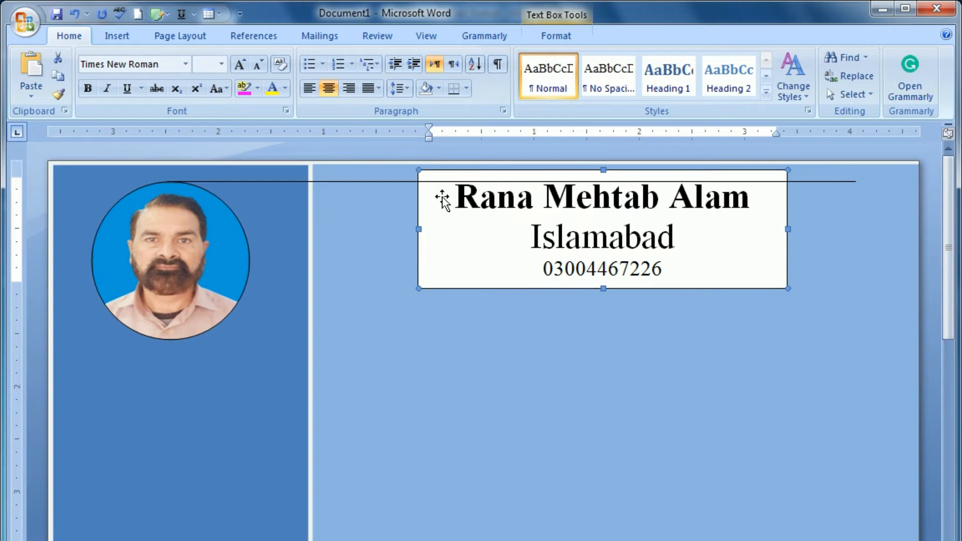
pyautogui.press('Up')
pyautogui.press('Up')
pyautogui.press('Down')
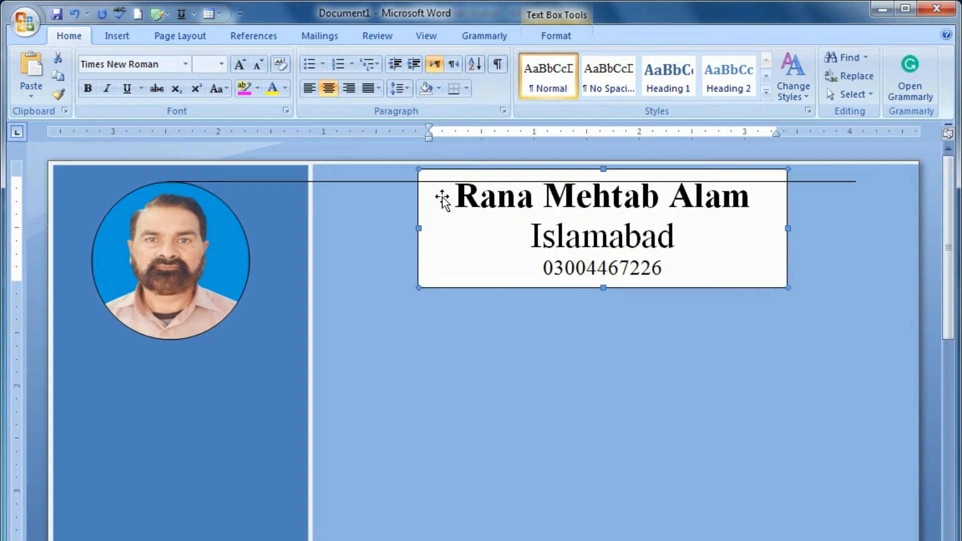
pyautogui.press('Tab')
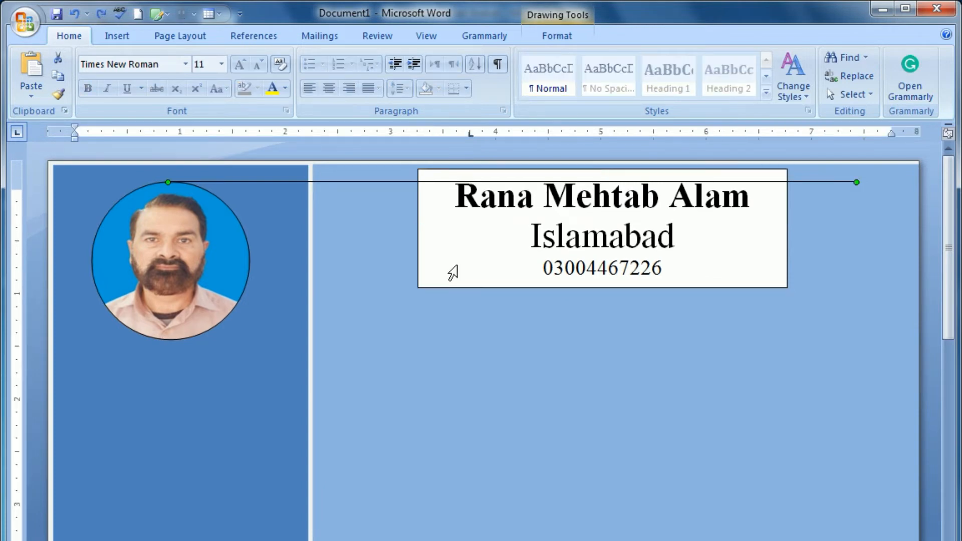
pyautogui.press('Escape')
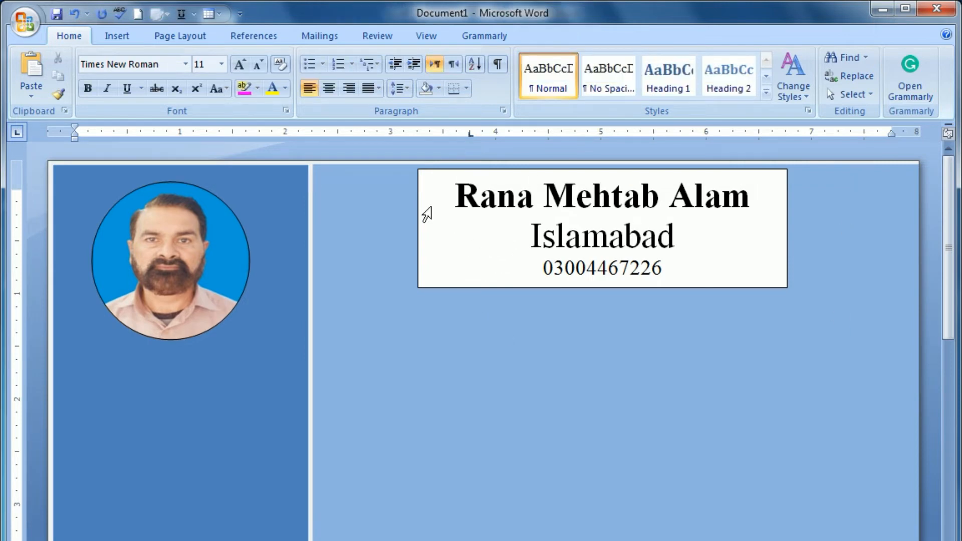
# Step: Set the name header box to No Fill and No Outline
pyautogui.click(518, 286)
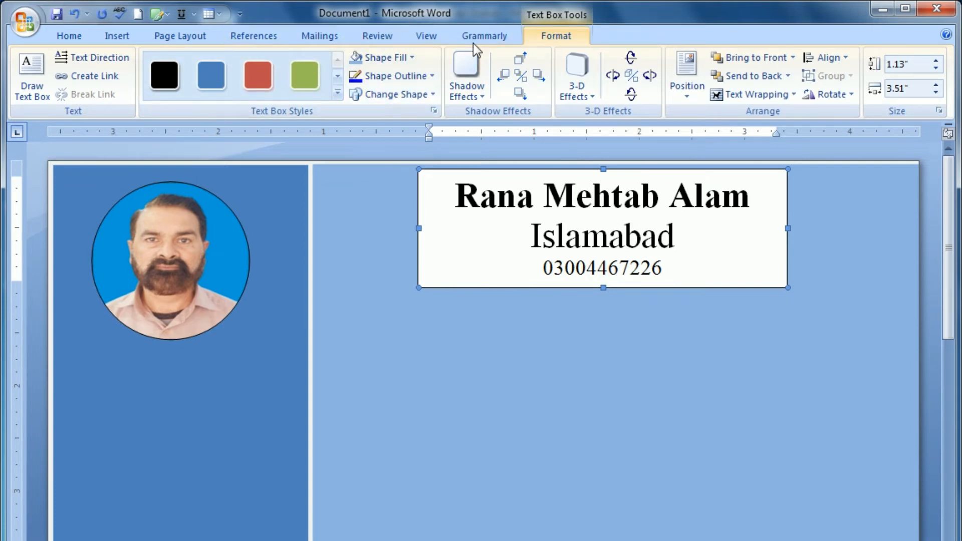
pyautogui.click(409, 56)
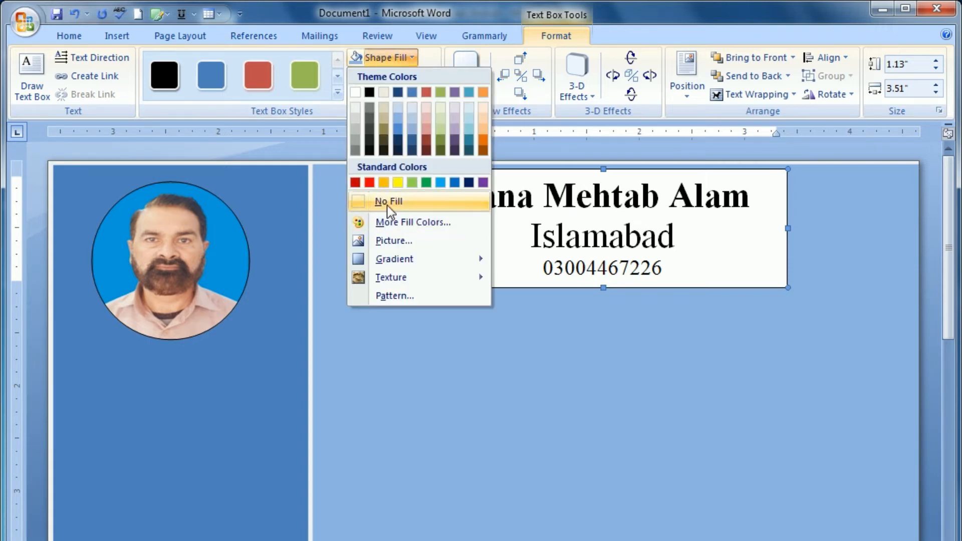
pyautogui.click(386, 200)
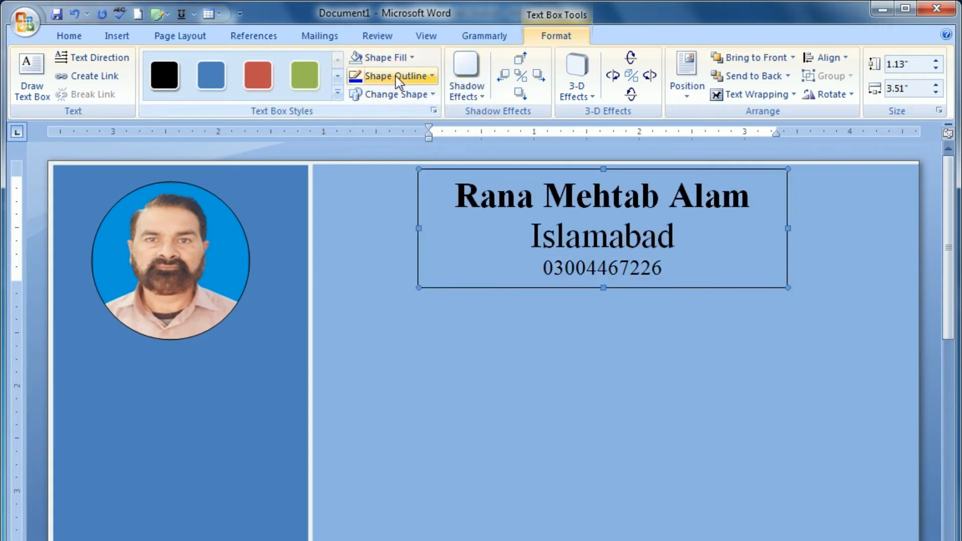
pyautogui.click(396, 76)
pyautogui.click(388, 225)
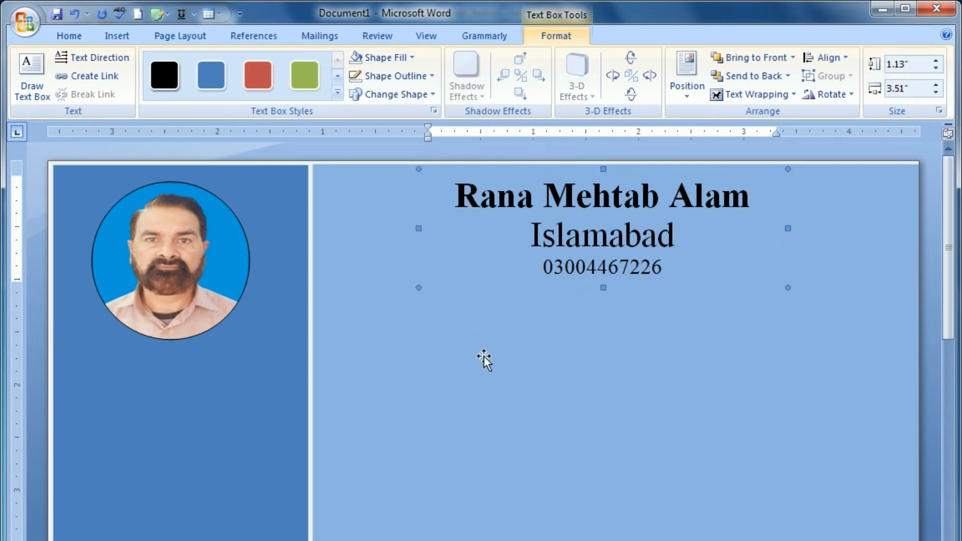
pyautogui.click(565, 474)
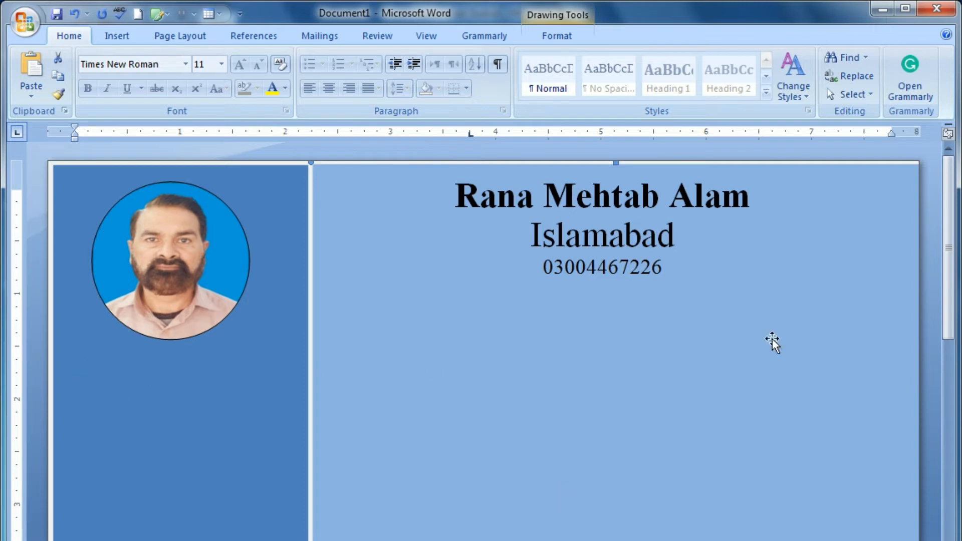
pyautogui.click(120, 37)
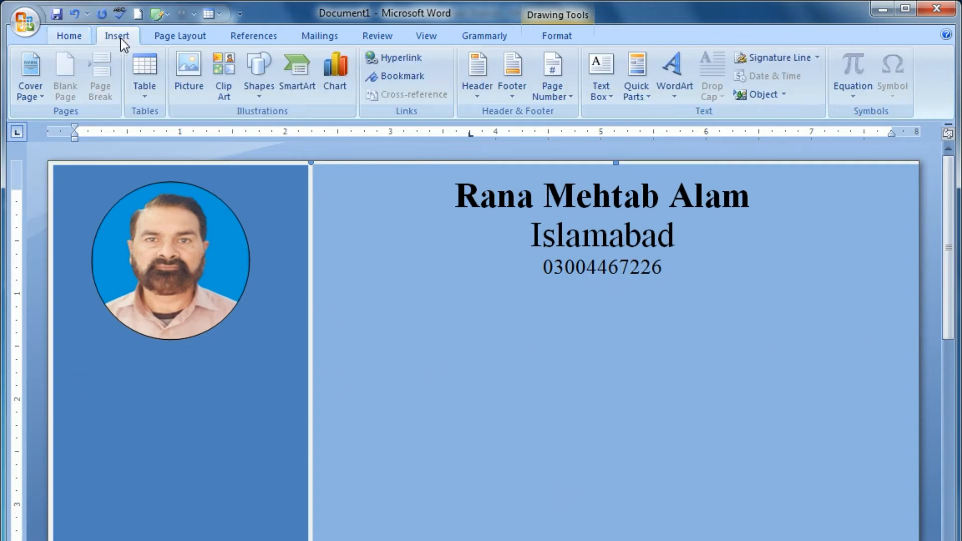
# Step: Draw a small 5-point star below the round photo and give it No Outline
pyautogui.click(254, 92)
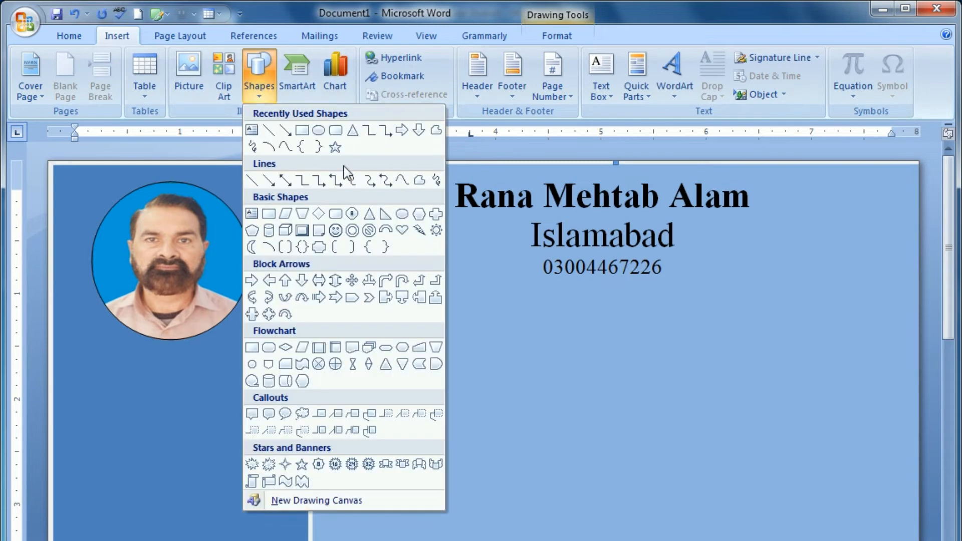
pyautogui.click(335, 148)
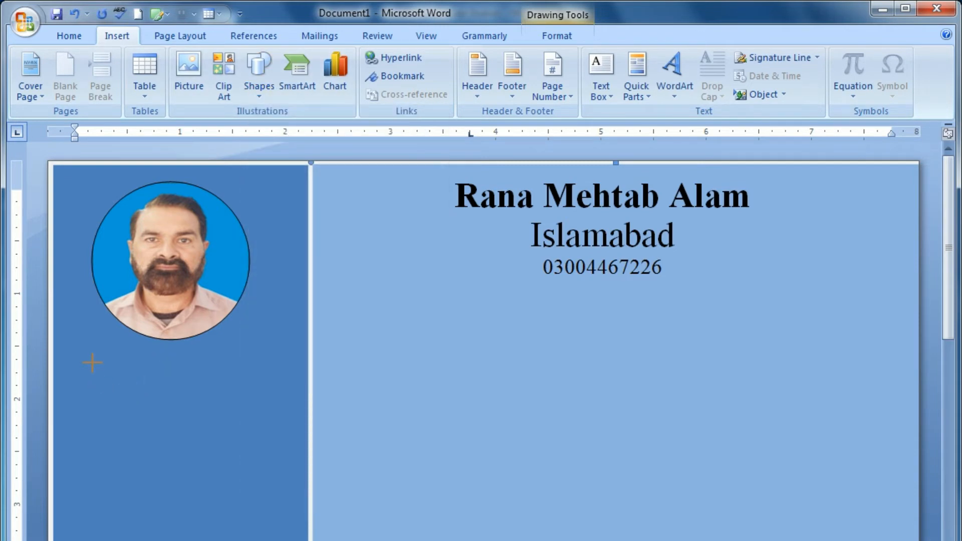
pyautogui.moveTo(88, 363); pyautogui.dragTo(137, 403)
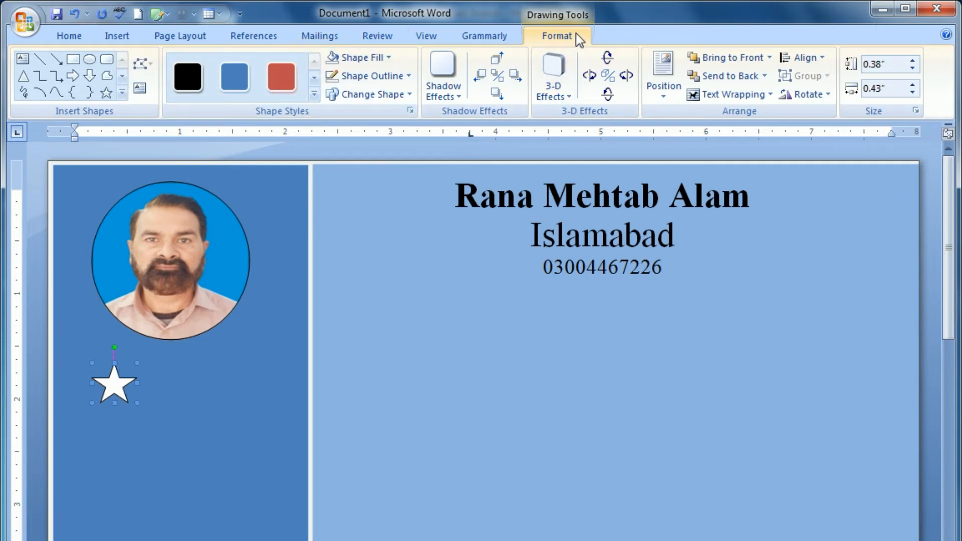
pyautogui.click(352, 78)
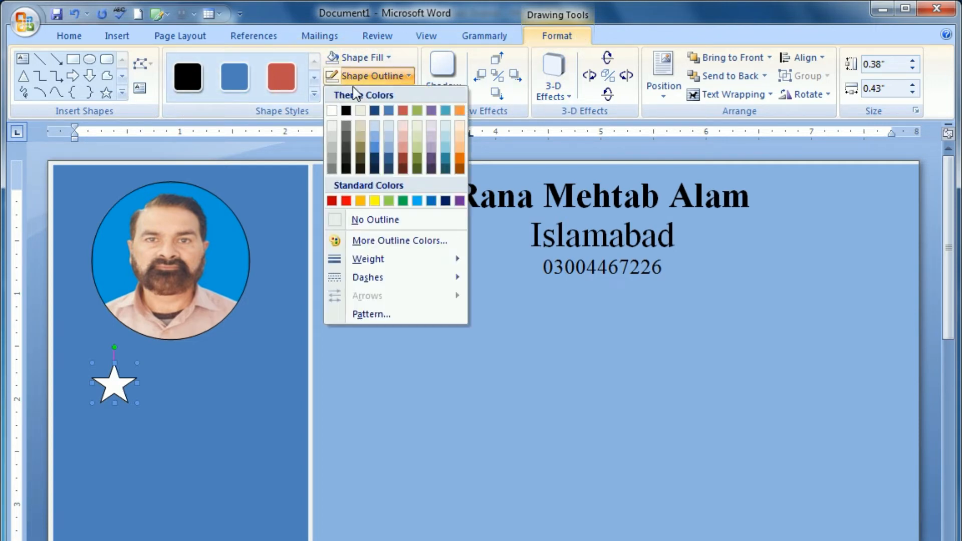
pyautogui.click(363, 219)
pyautogui.click(322, 444)
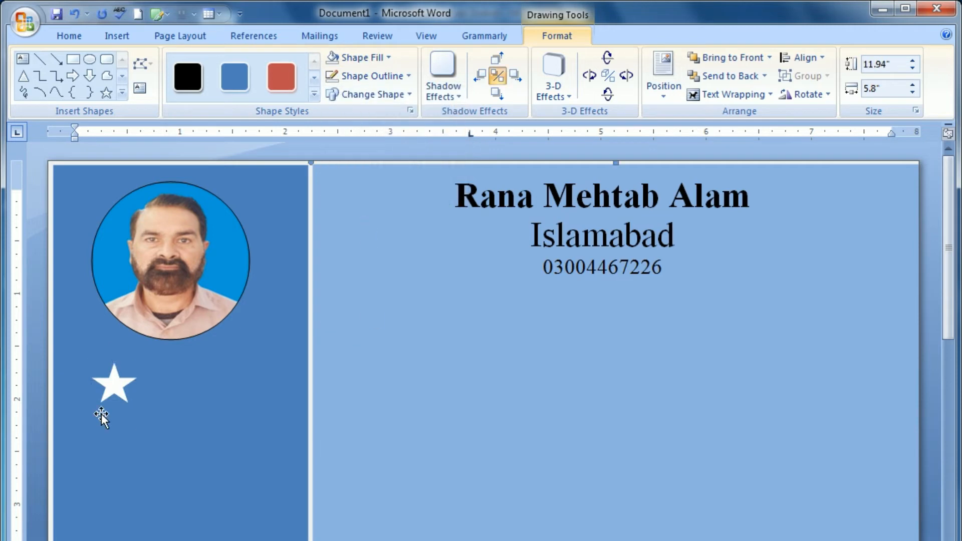
pyautogui.click(112, 389)
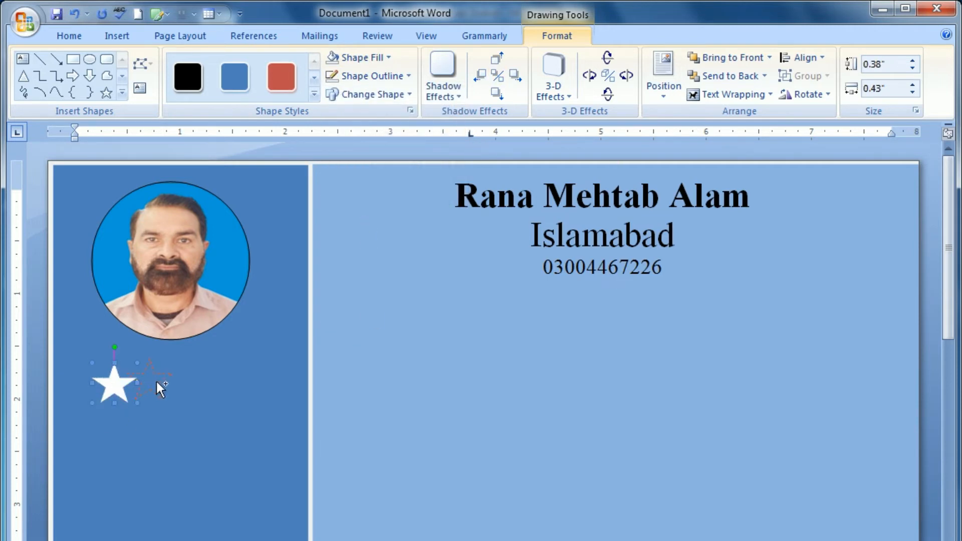
# Step: Ctrl-drag copies of the star rightward into a row spanning the sidebar and light blue panel
pyautogui.moveTo(165, 383); pyautogui.dragTo(165, 383)
pyautogui.moveTo(257, 384); pyautogui.dragTo(256, 384)
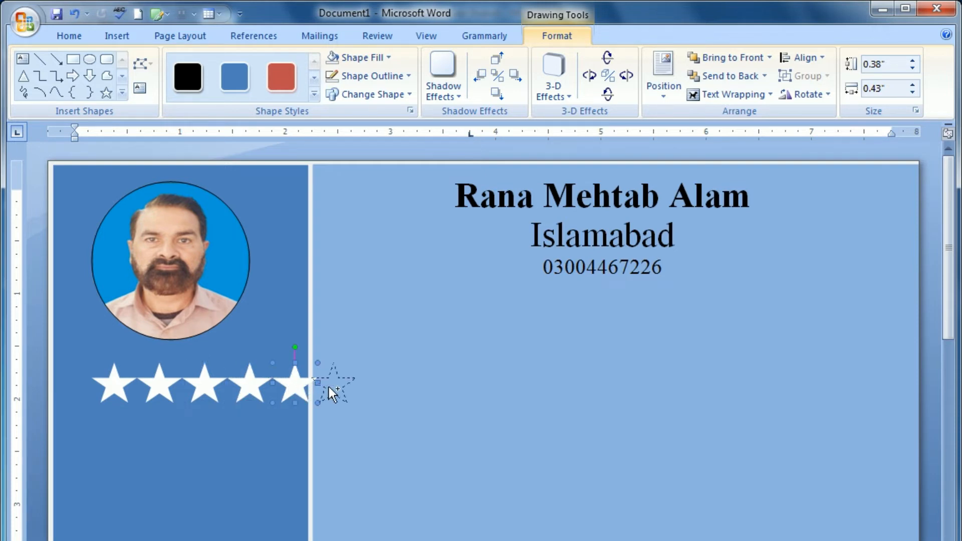
pyautogui.moveTo(329, 387); pyautogui.dragTo(604, 385)
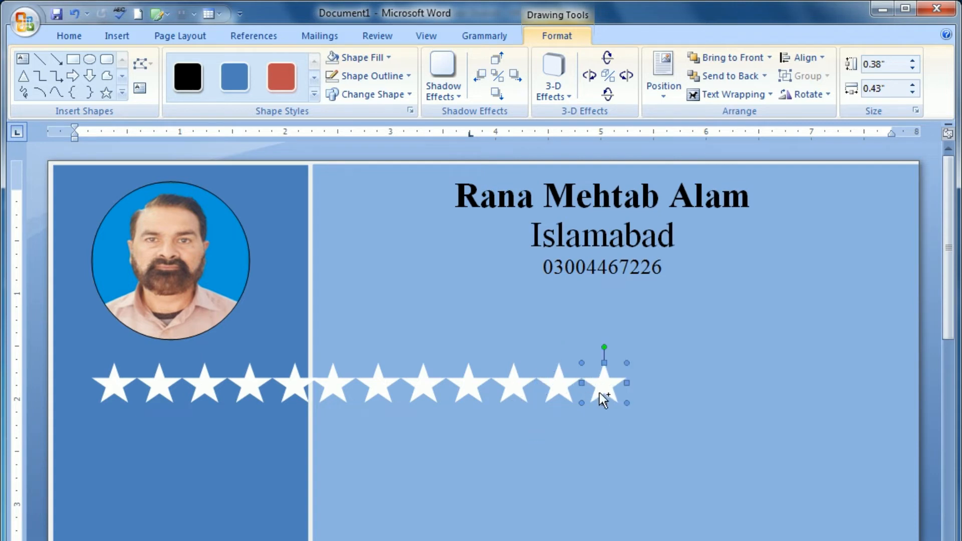
pyautogui.moveTo(642, 381); pyautogui.dragTo(692, 380)
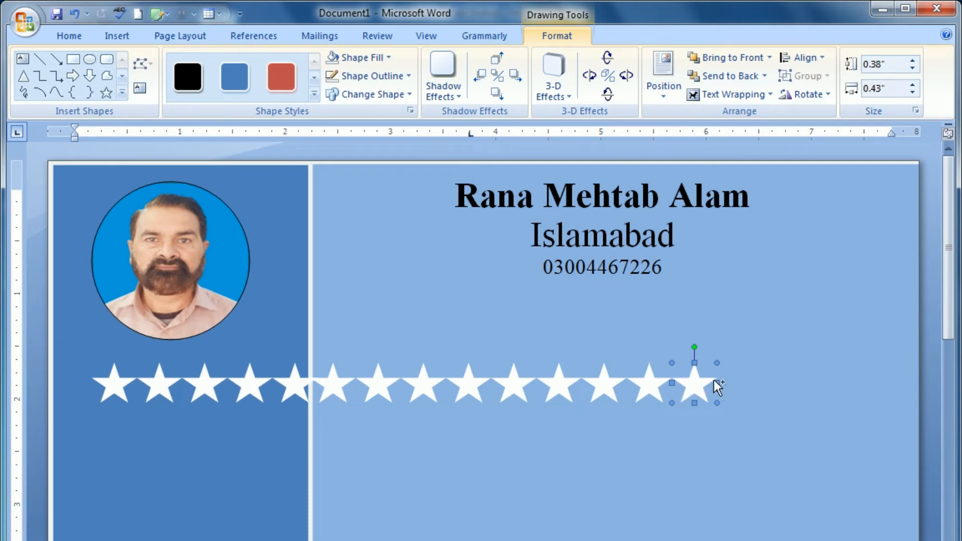
pyautogui.moveTo(735, 378); pyautogui.dragTo(836, 385)
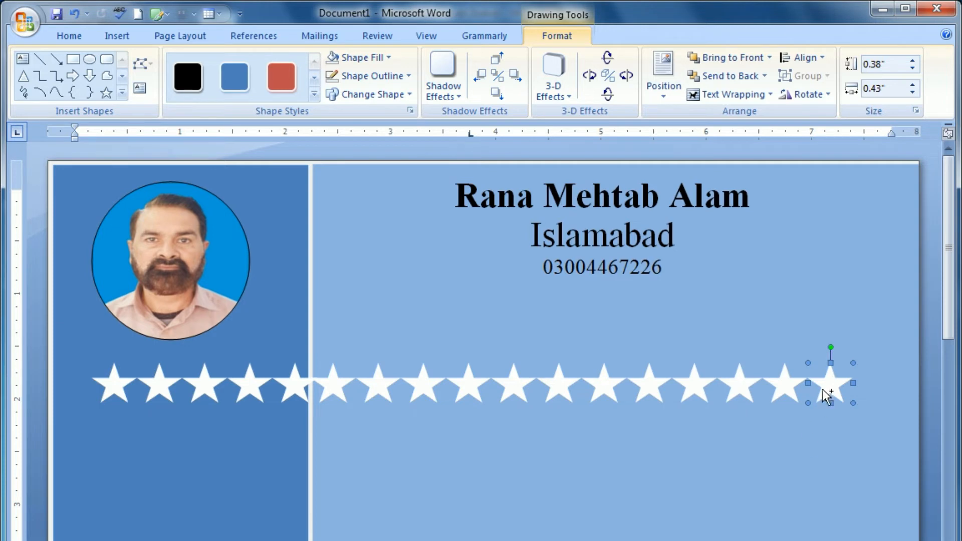
pyautogui.click(743, 485)
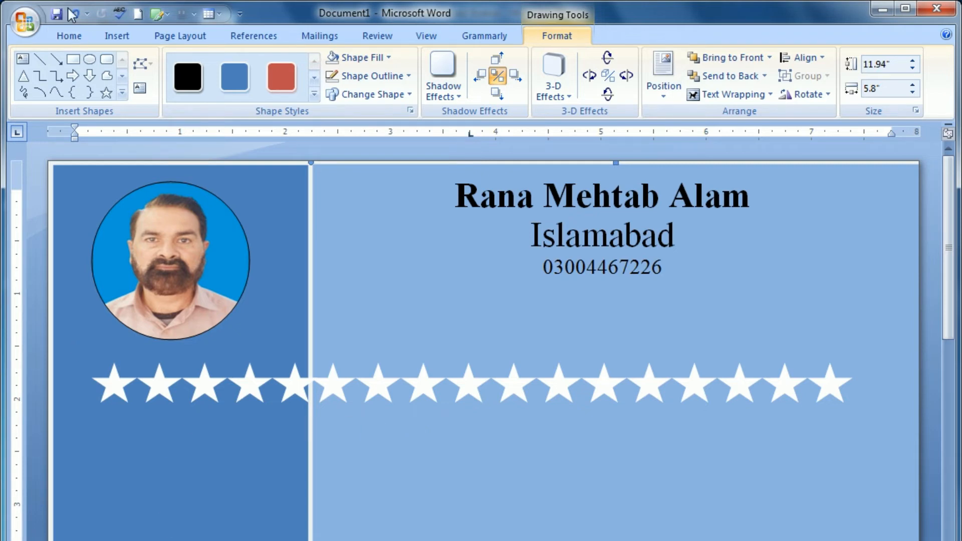
pyautogui.click(125, 40)
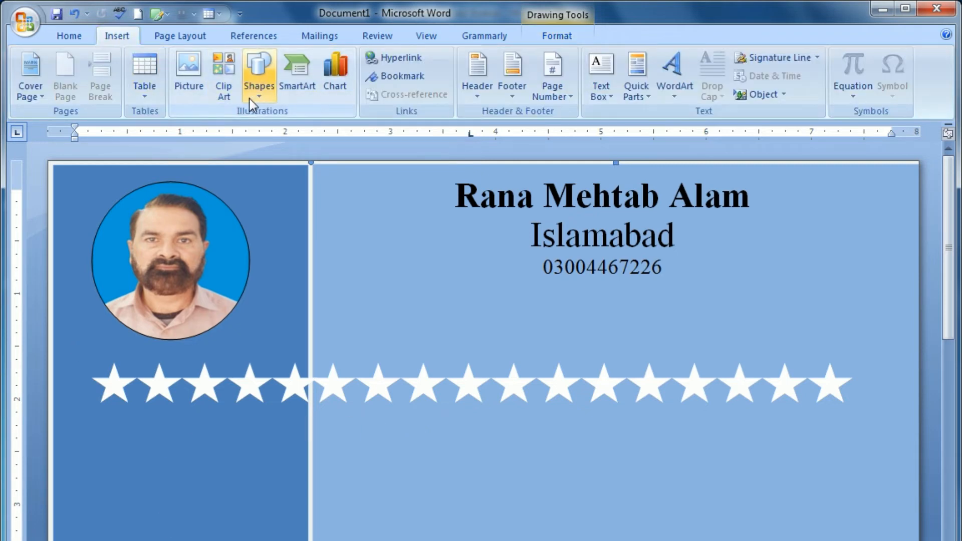
# Step: Draw a Block Arrows pentagon below the stars and add the text 'Objective:' inside it
pyautogui.click(256, 98)
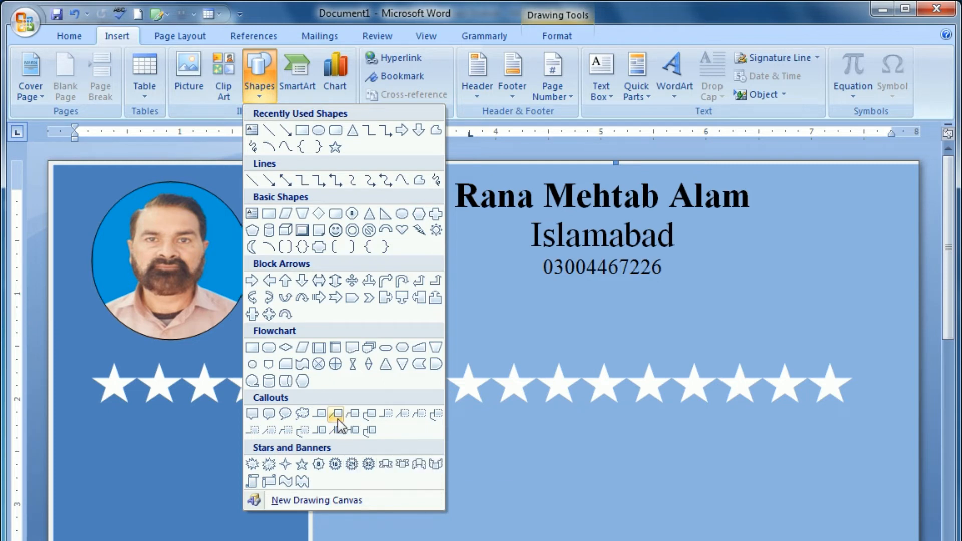
pyautogui.click(355, 300)
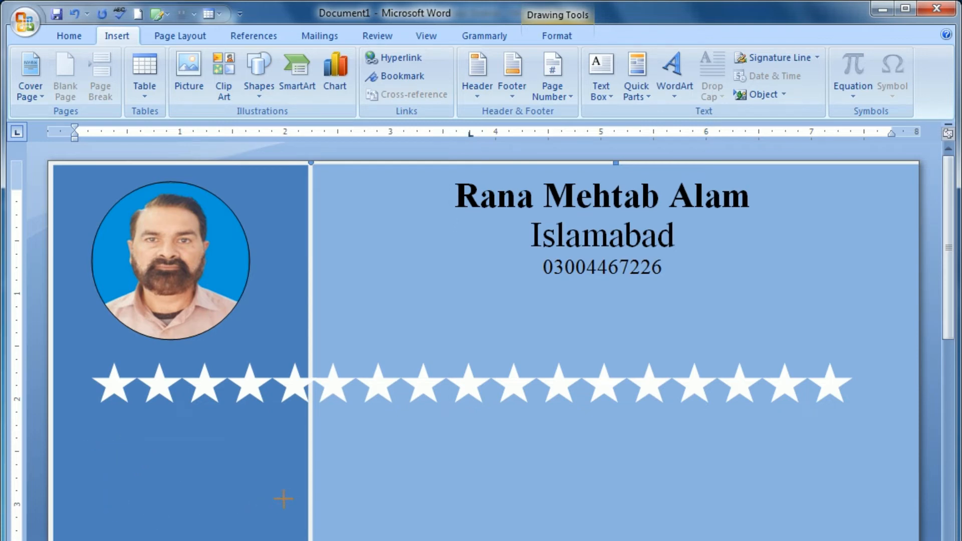
pyautogui.moveTo(106, 445); pyautogui.dragTo(289, 498)
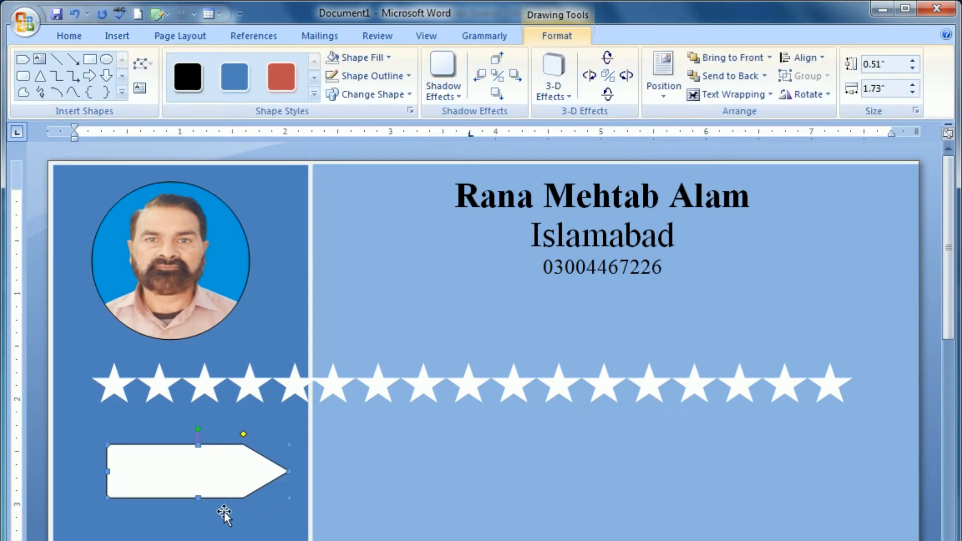
pyautogui.rightClick(183, 475)
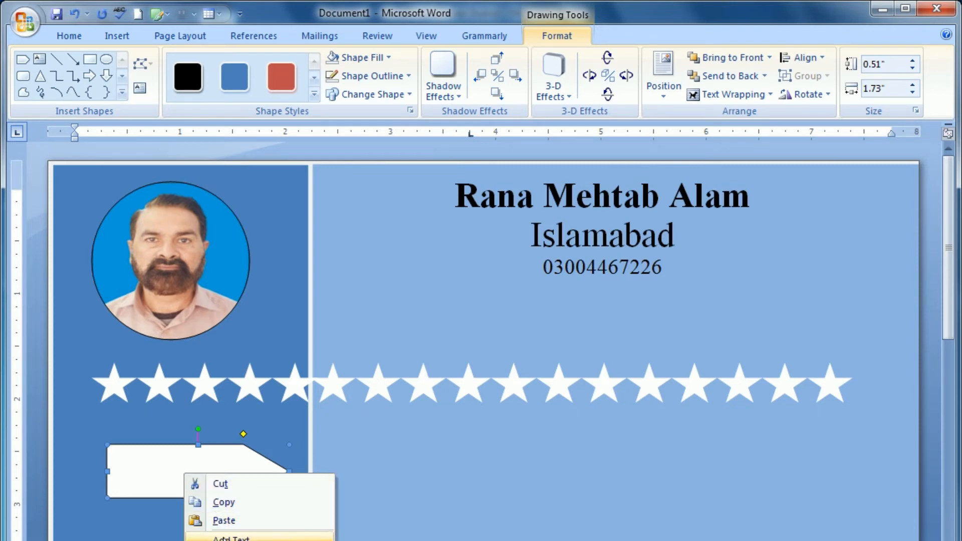
pyautogui.rightClick(135, 459)
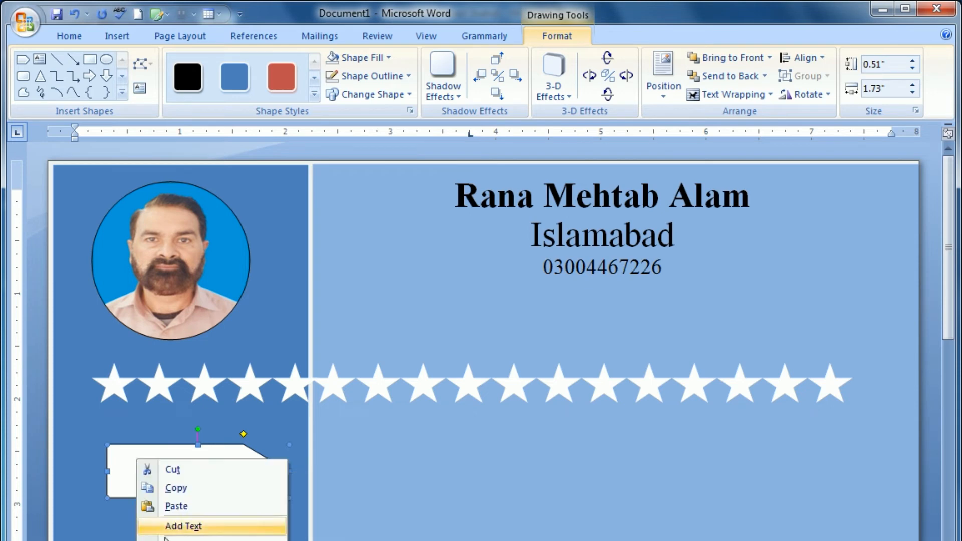
pyautogui.click(172, 531)
pyautogui.write('Objective')
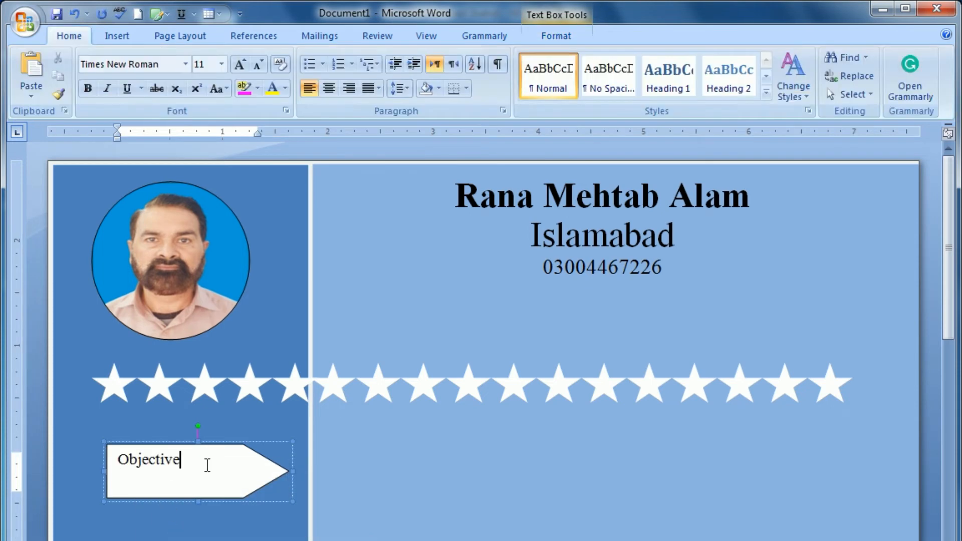
pyautogui.write(':')
# Step: Make the 'Objective:' label 16-point bold
pyautogui.tripleClick(176, 463)
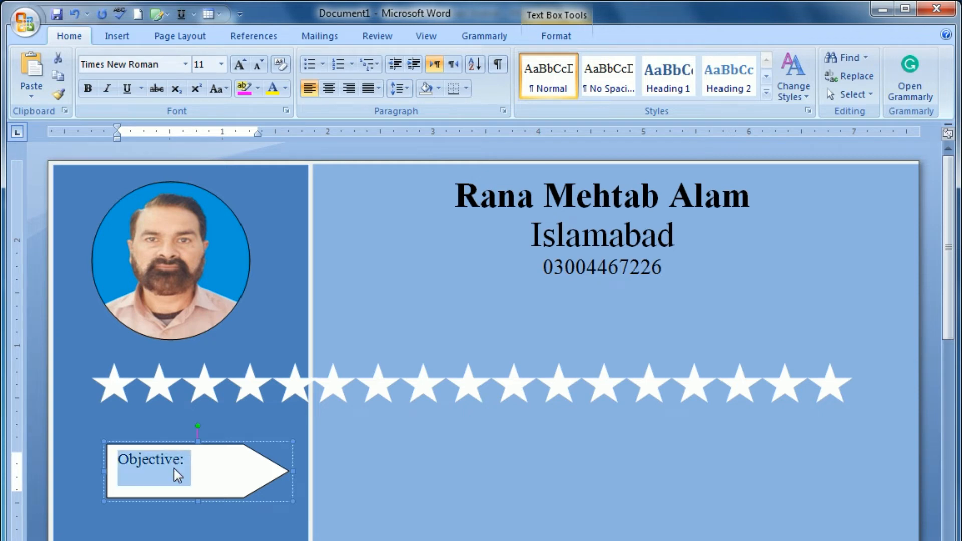
pyautogui.click(198, 65)
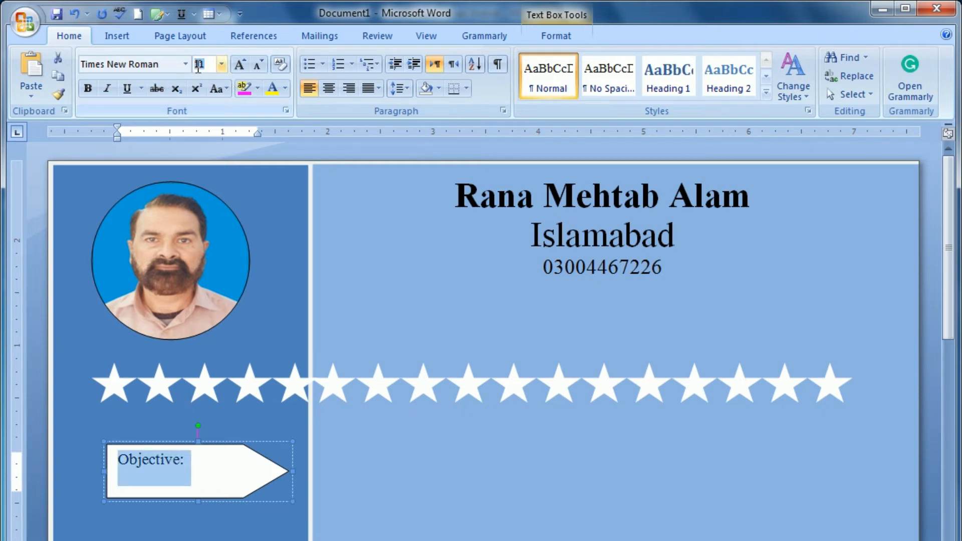
pyautogui.write('16')
pyautogui.press('Return')
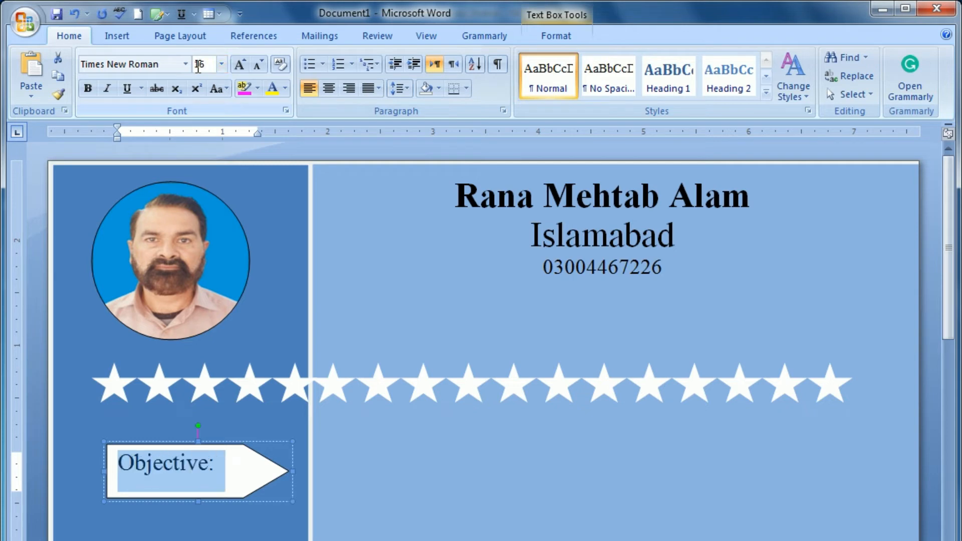
pyautogui.click(88, 89)
# Step: Shorten the Objective arrow shape by dragging its handle
pyautogui.click(181, 502)
pyautogui.click(180, 500)
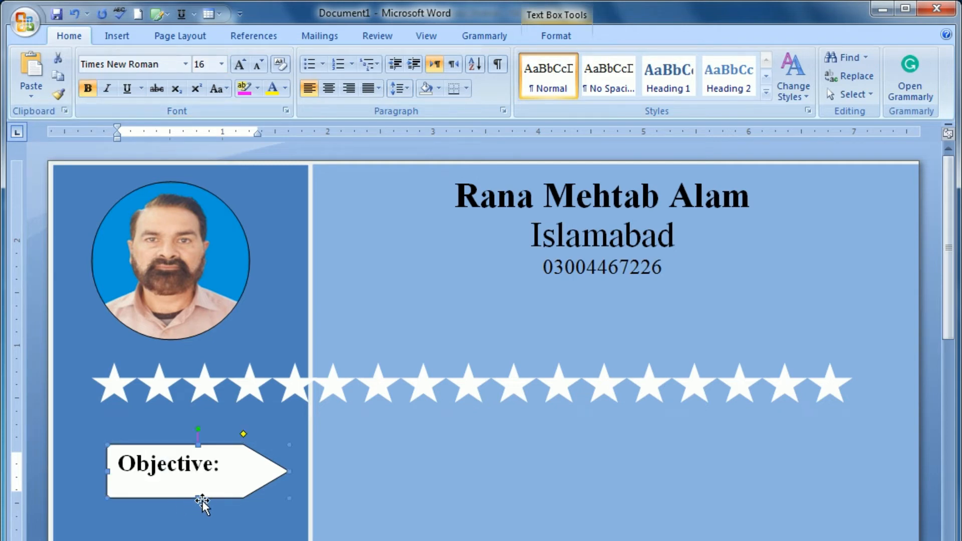
pyautogui.moveTo(198, 496); pyautogui.dragTo(193, 483)
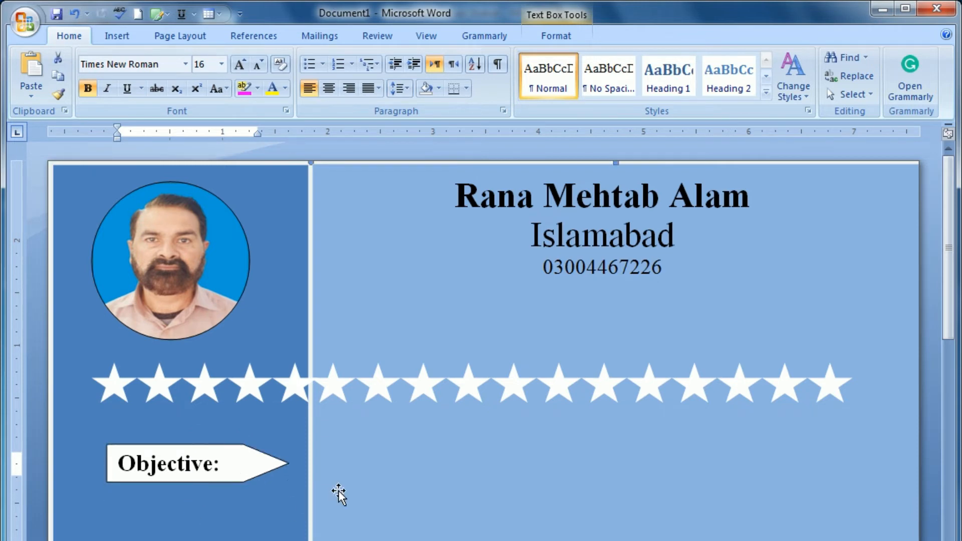
# Step: Nudge the Objective arrow a little to the right with the arrow keys
pyautogui.click(337, 494)
pyautogui.click(189, 469)
pyautogui.click(187, 444)
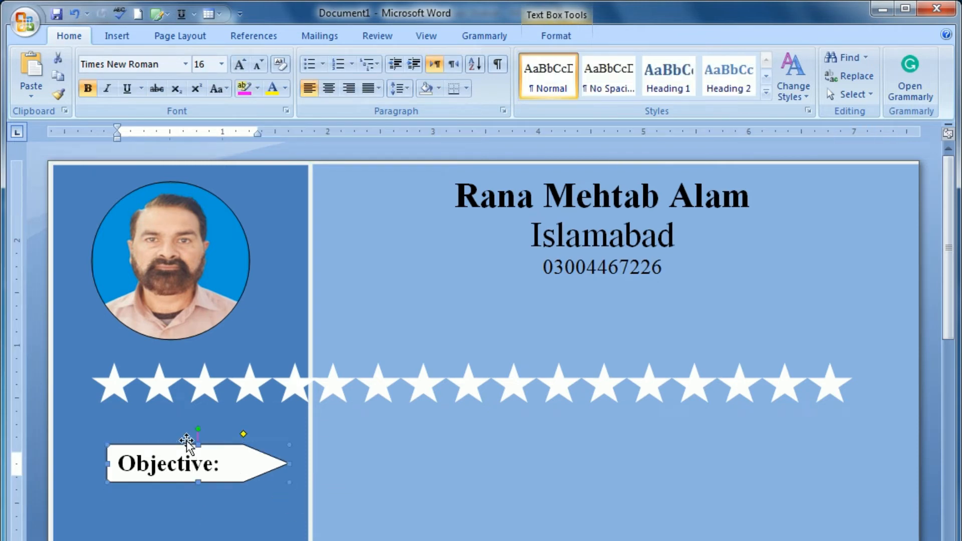
pyautogui.press('Right')
pyautogui.press('Right')
pyautogui.press('Right')
pyautogui.press('Right')
pyautogui.press('Right')
pyautogui.press('Right')
pyautogui.press('Right')
pyautogui.press('Right')
pyautogui.press('Right')
pyautogui.press('Right')
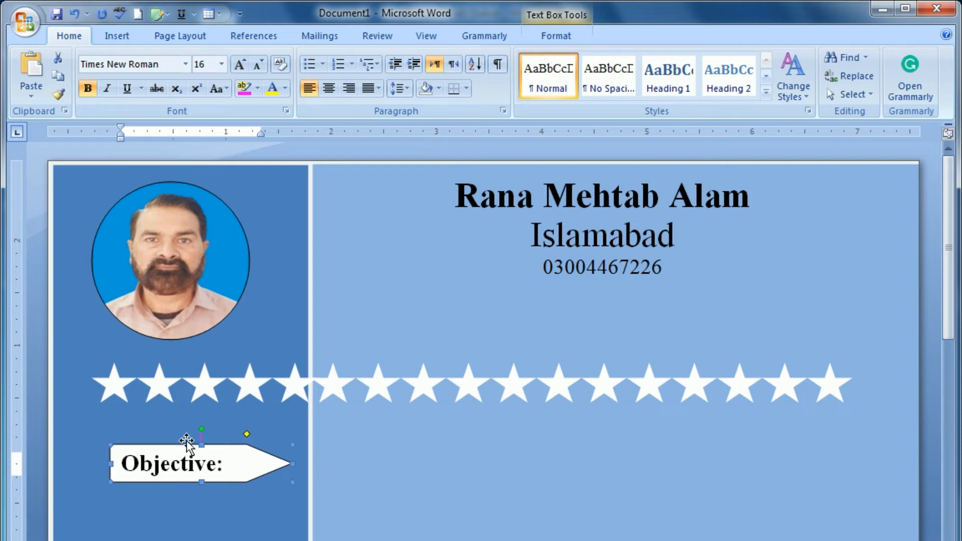
pyautogui.press('Right')
pyautogui.press('Right')
pyautogui.press('Right')
pyautogui.press('Right')
pyautogui.press('Right')
pyautogui.press('Right')
pyautogui.press('Right')
pyautogui.press('Right')
pyautogui.press('Right')
pyautogui.press('Right')
pyautogui.press('Right')
pyautogui.press('Right')
pyautogui.press('Right')
pyautogui.press('Right')
pyautogui.press('Right')
pyautogui.press('Right')
pyautogui.press('Right')
pyautogui.press('Right')
pyautogui.press('Right')
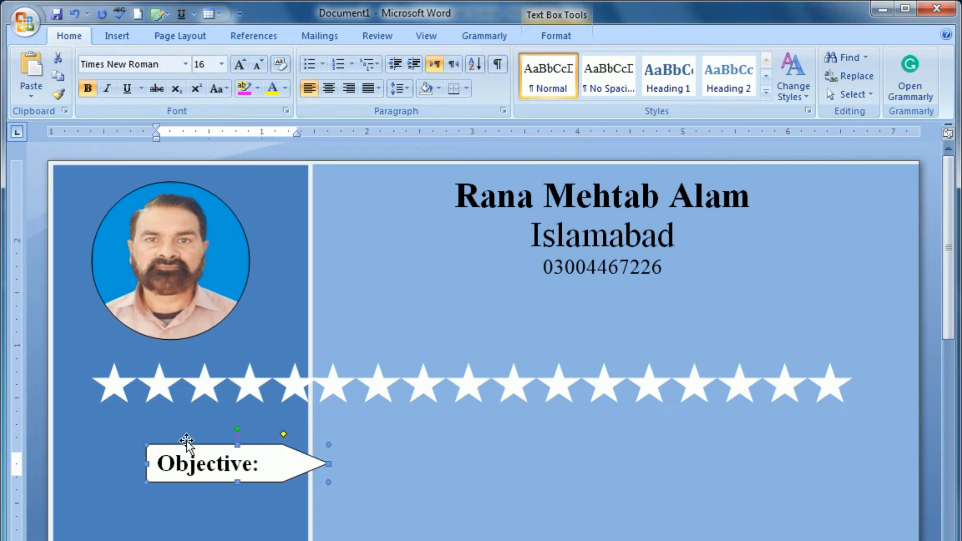
pyautogui.press('Right')
pyautogui.press('Right')
pyautogui.press('Right')
pyautogui.press('Right')
pyautogui.press('Right')
pyautogui.press('Right')
pyautogui.press('Right')
pyautogui.press('Right')
pyautogui.press('Right')
pyautogui.press('Right')
pyautogui.press('Right')
pyautogui.press('Right')
pyautogui.press('Right')
pyautogui.press('Right')
pyautogui.press('Right')
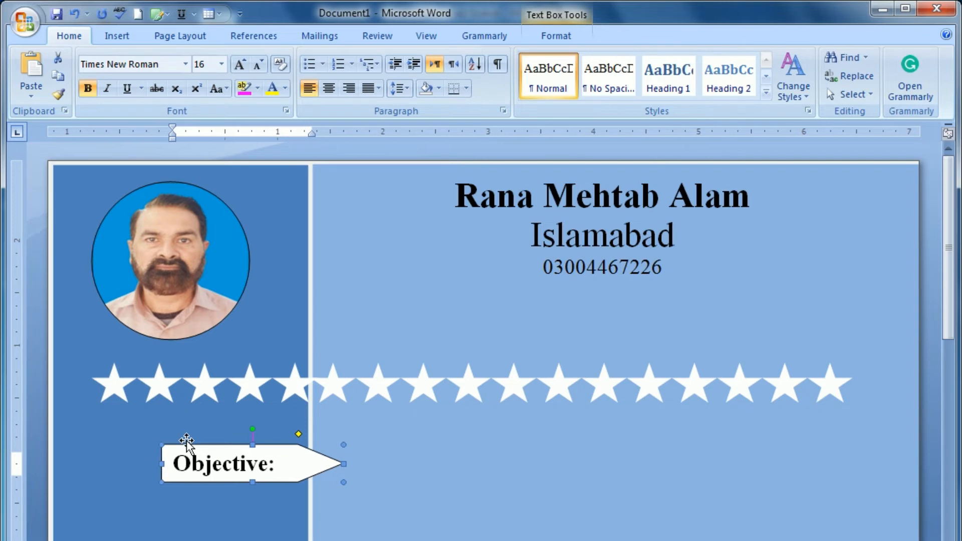
pyautogui.press('Left')
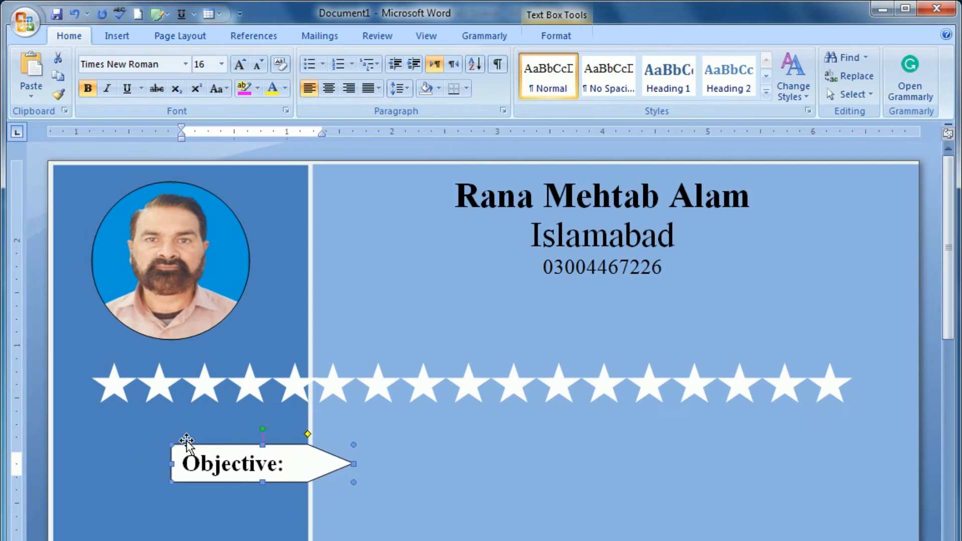
pyautogui.press('Left')
pyautogui.click(241, 485)
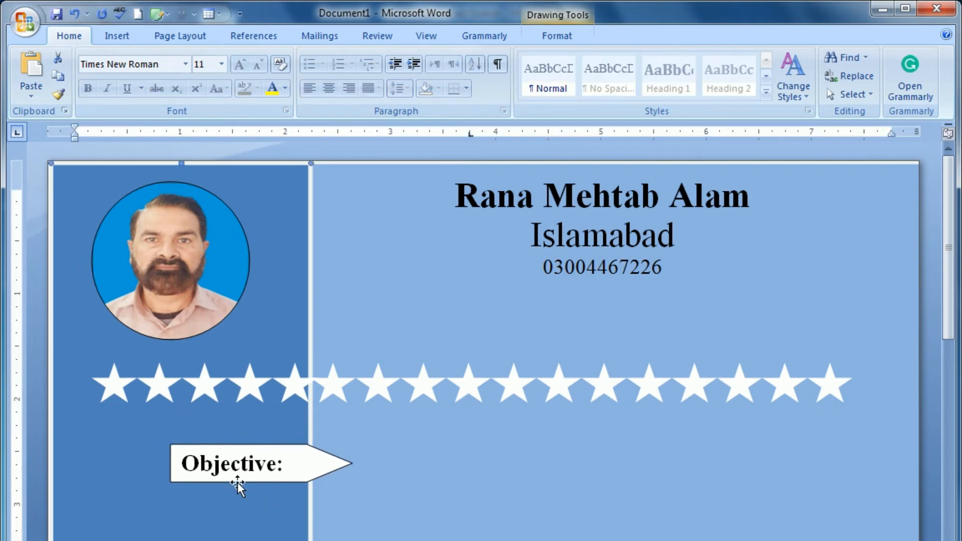
pyautogui.click(229, 480)
pyautogui.click(198, 445)
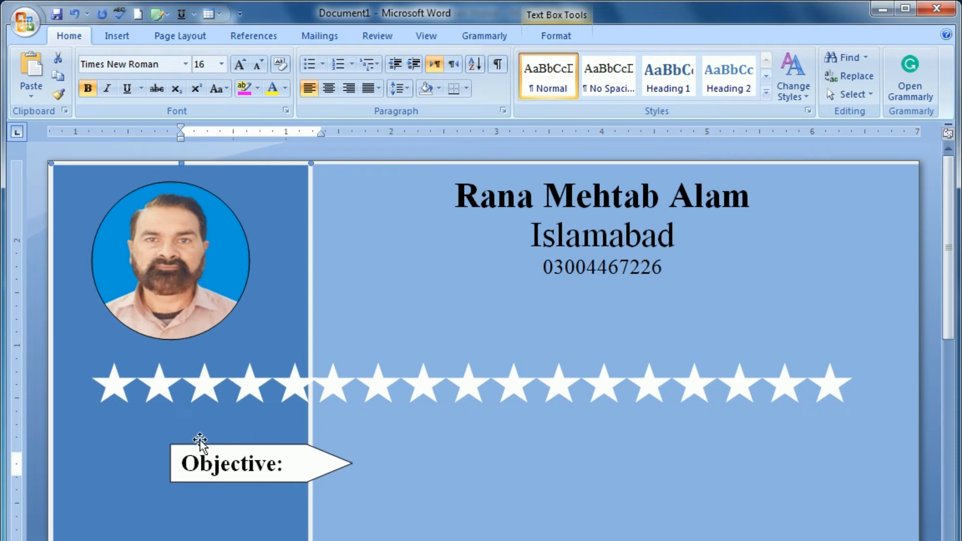
pyautogui.click(200, 445)
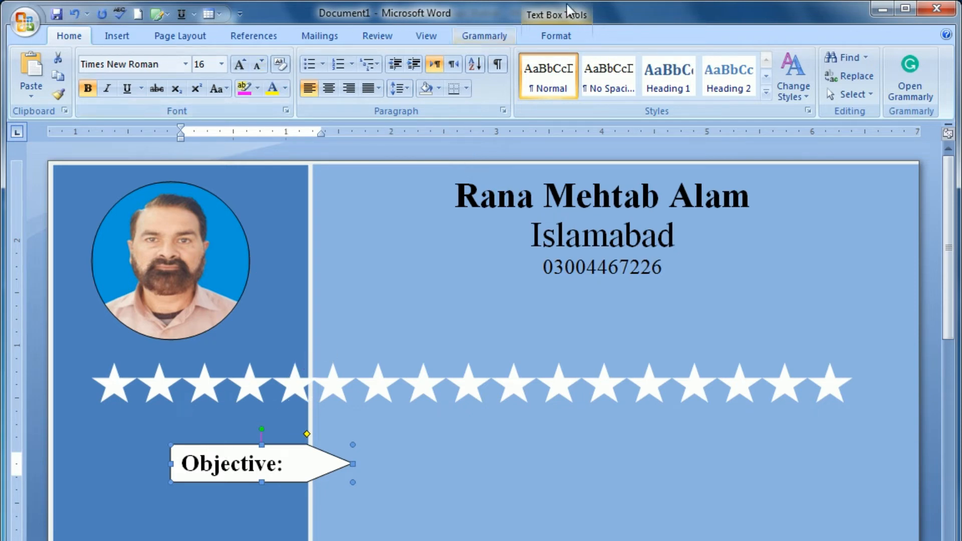
pyautogui.click(569, 36)
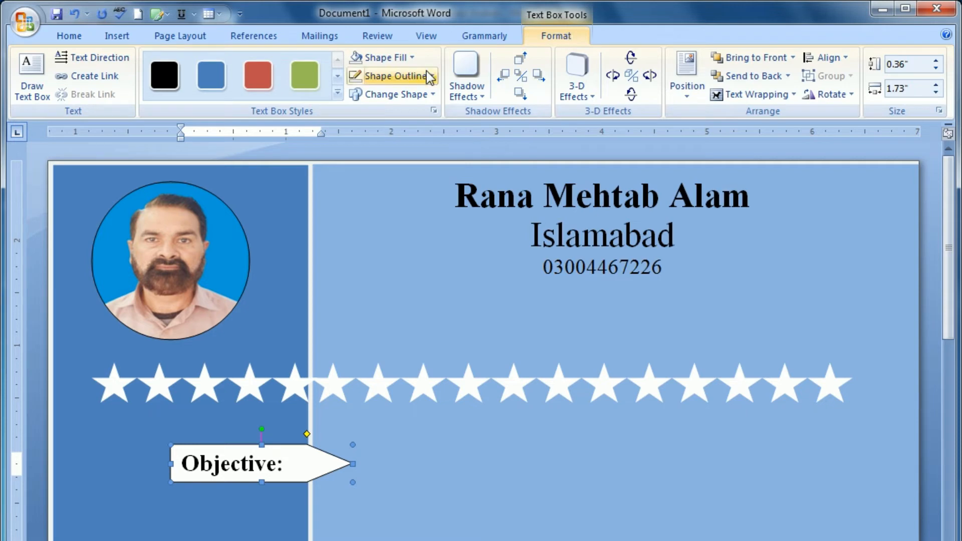
# Step: Apply the black Text Box Style to the Objective arrow and Ctrl-drag a copy of the name box beside it
pyautogui.click(158, 71)
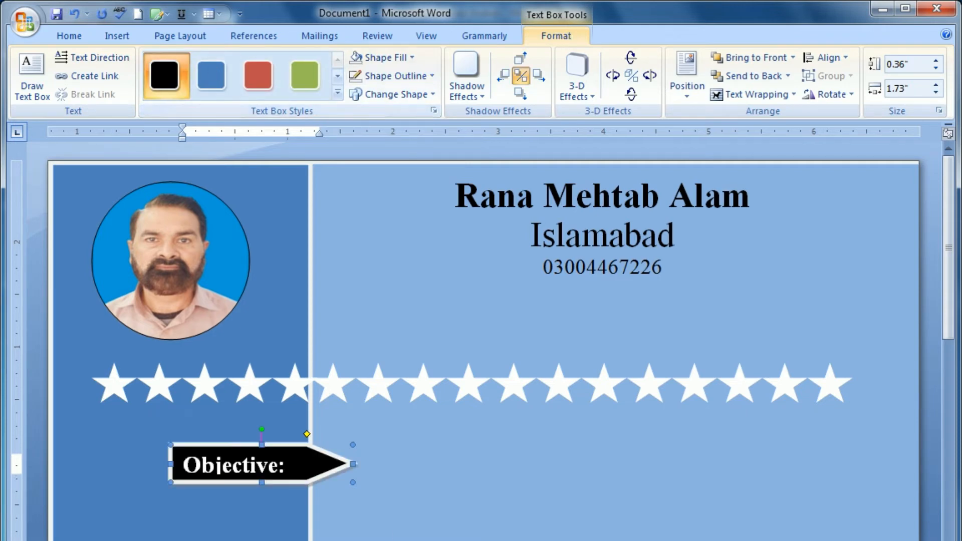
pyautogui.click(419, 515)
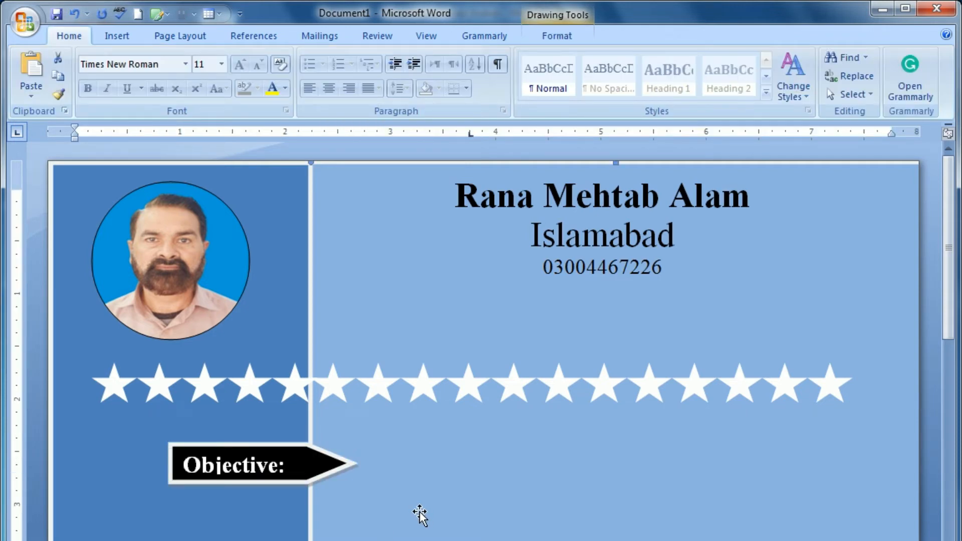
pyautogui.click(584, 217)
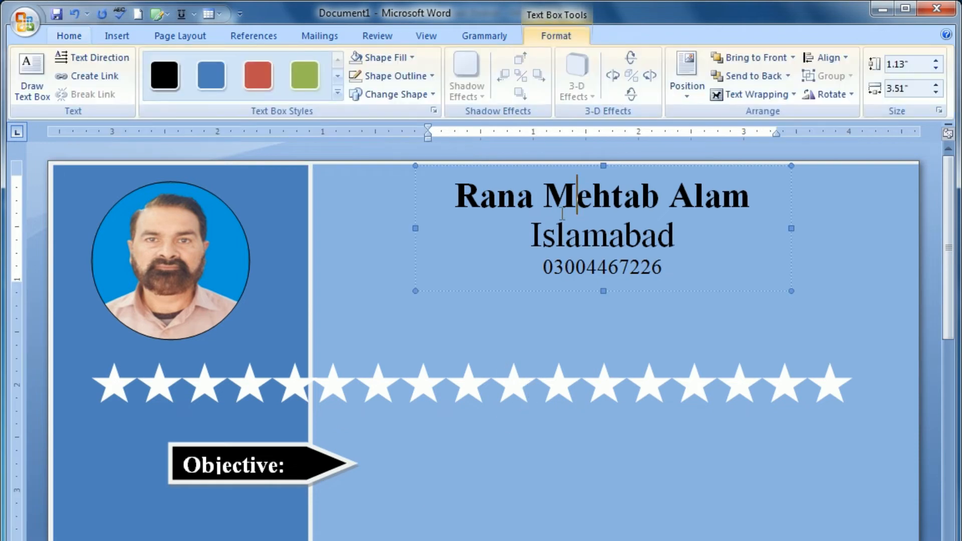
pyautogui.moveTo(430, 167); pyautogui.dragTo(351, 412)
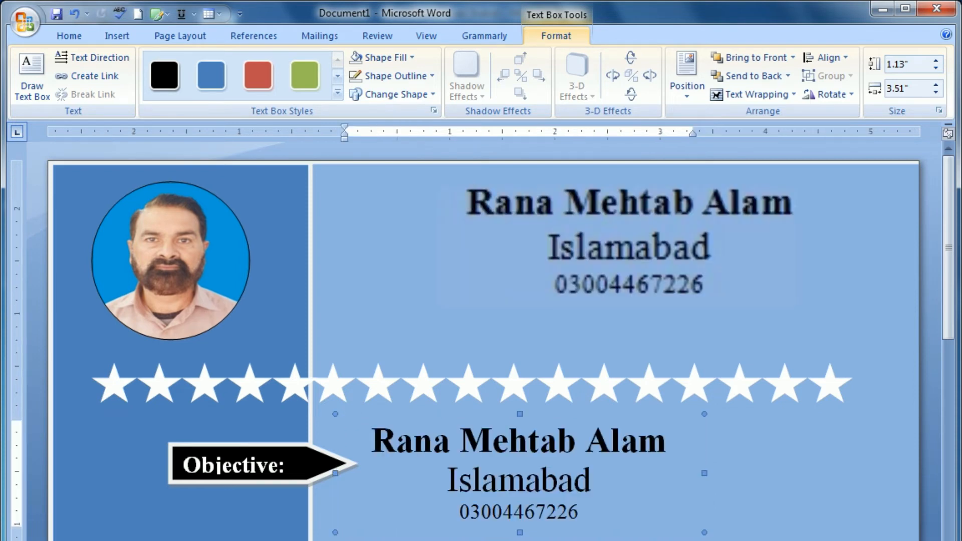
# Step: Widen the copied name box to the right and left-align its text
pyautogui.moveTo(702, 473); pyautogui.dragTo(842, 472)
pyautogui.tripleClick(636, 457)
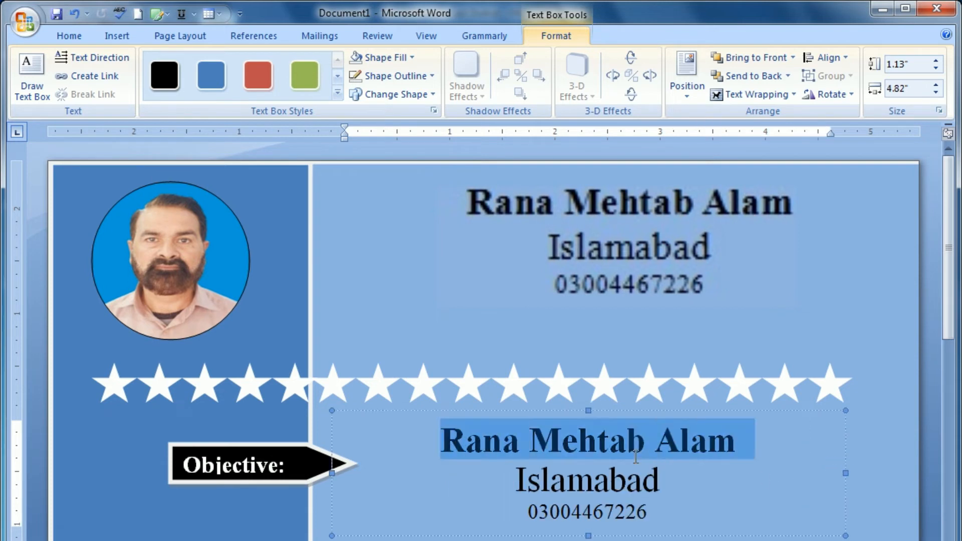
pyautogui.hotkey('ctrl', 'a')
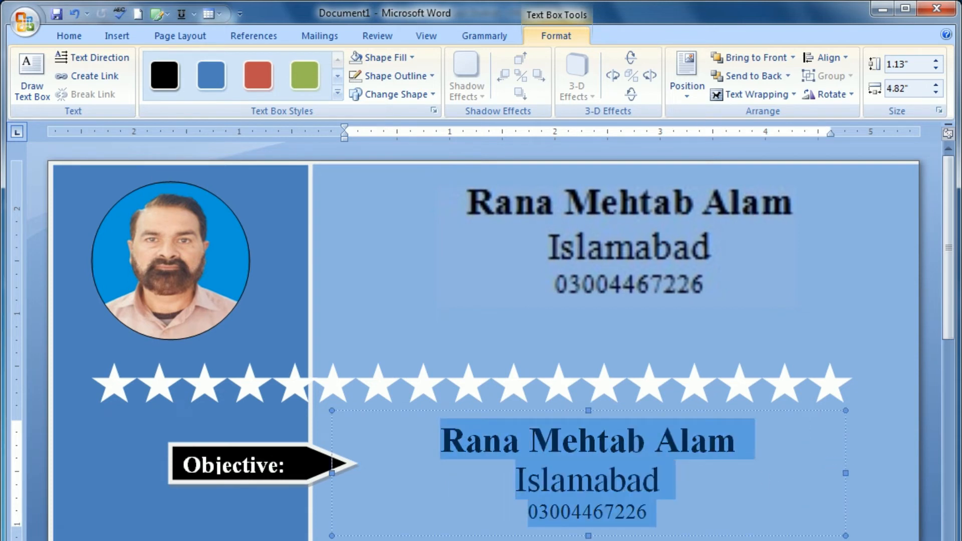
pyautogui.hotkey('ctrl', 'z')
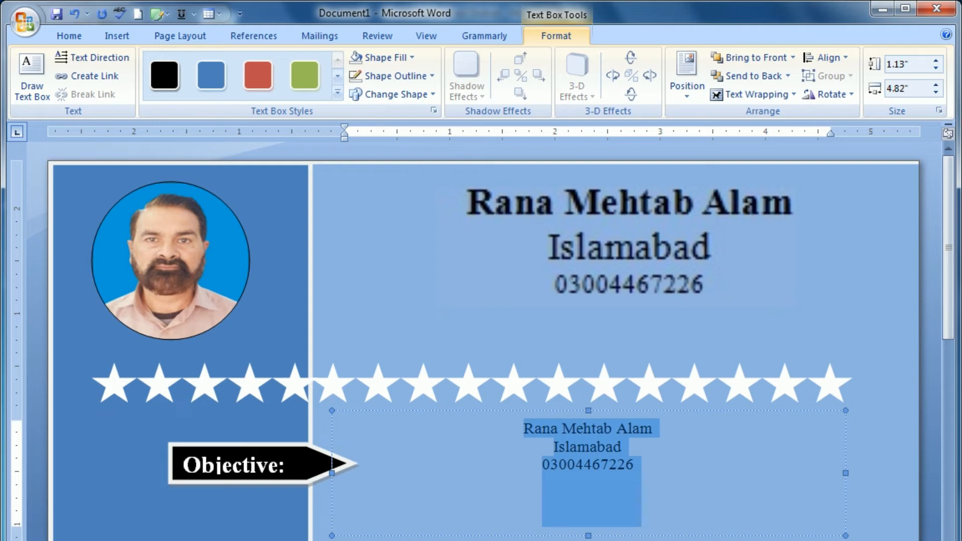
pyautogui.click(77, 34)
pyautogui.click(310, 88)
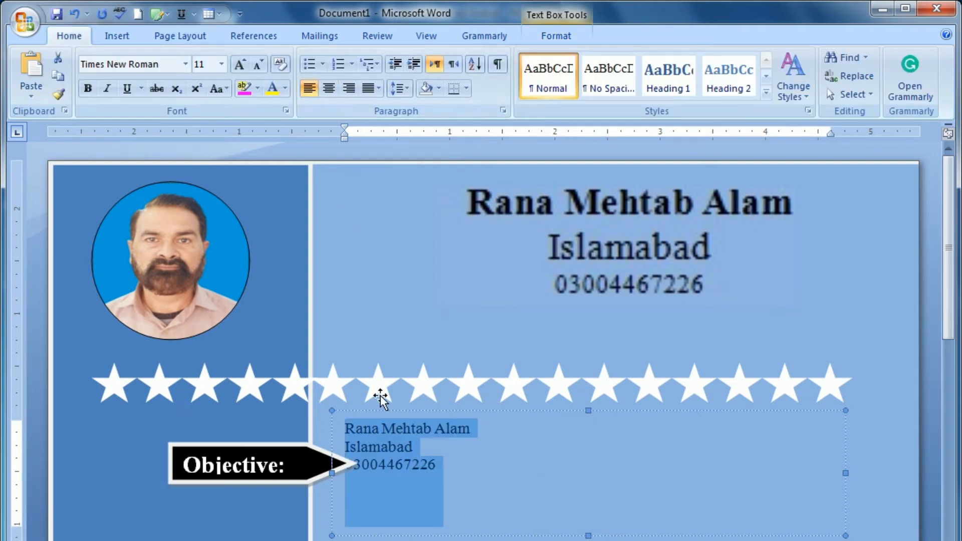
pyautogui.click(396, 464)
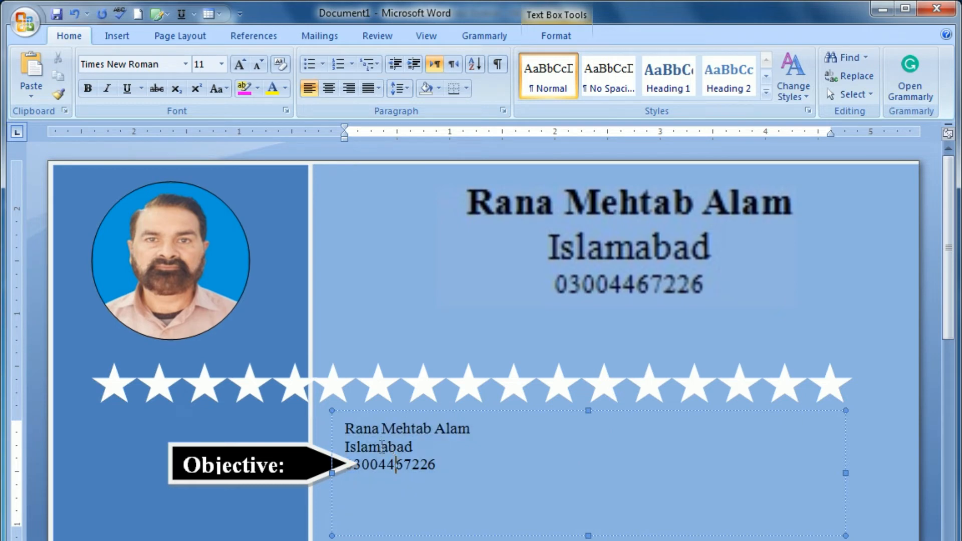
# Step: Nudge the copied box three notches right, clear of the arrow's tip
pyautogui.click(441, 536)
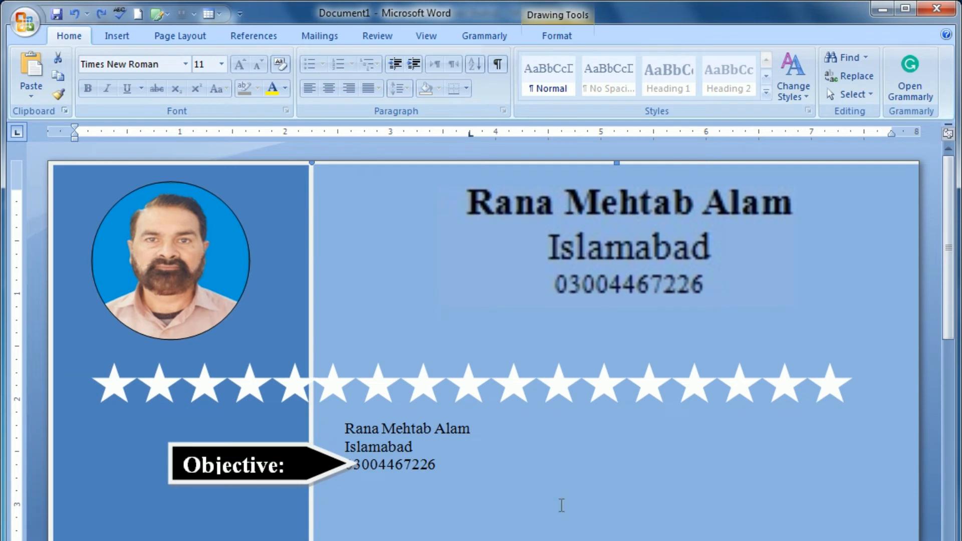
pyautogui.click(471, 461)
pyautogui.click(462, 534)
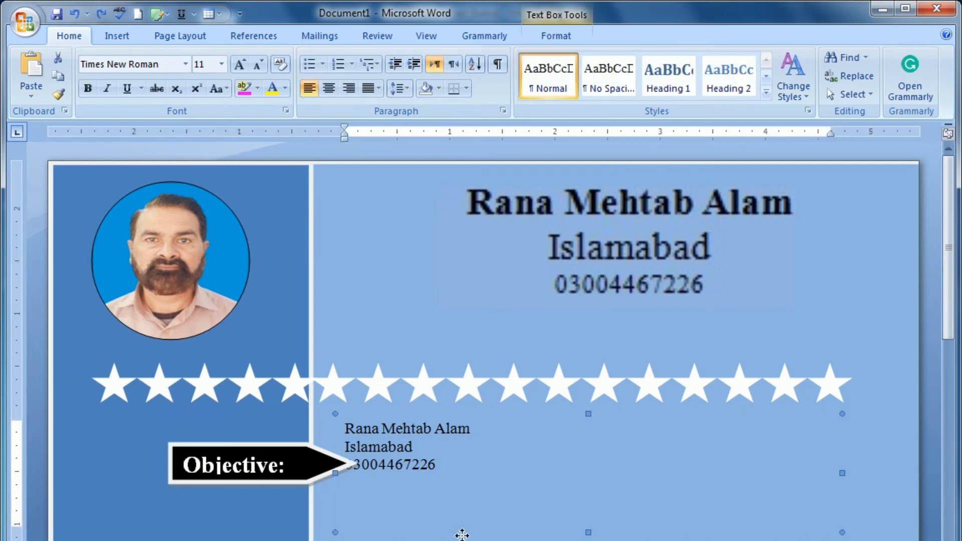
pyautogui.press('Right')
pyautogui.press('Right')
pyautogui.press('Right')
pyautogui.press('Right')
pyautogui.press('Right')
pyautogui.press('Right')
pyautogui.press('Right')
pyautogui.press('Right')
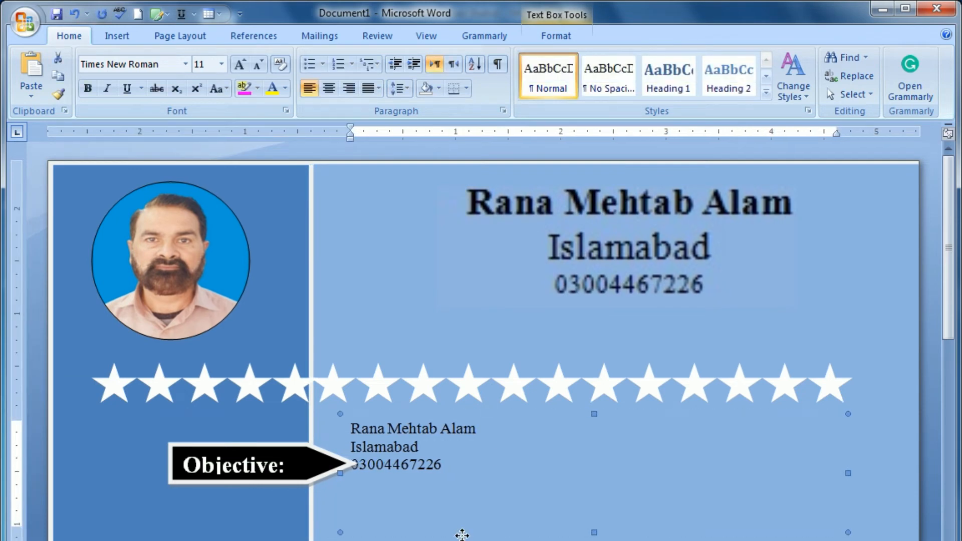
pyautogui.press('Right')
pyautogui.press('Right')
pyautogui.press('Right')
pyautogui.press('Right')
pyautogui.press('Right')
pyautogui.press('Right')
pyautogui.press('Right')
pyautogui.press('Right')
pyautogui.press('Right')
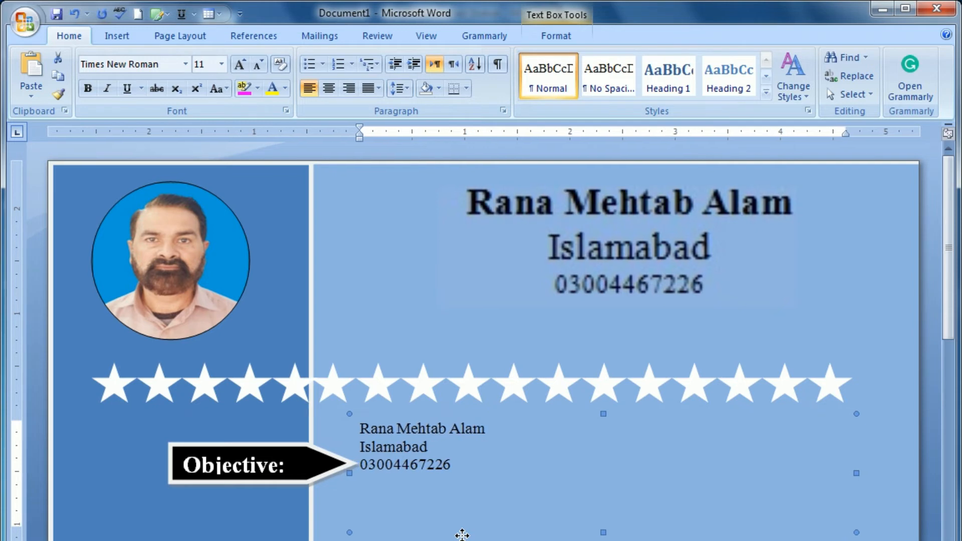
pyautogui.press('Right')
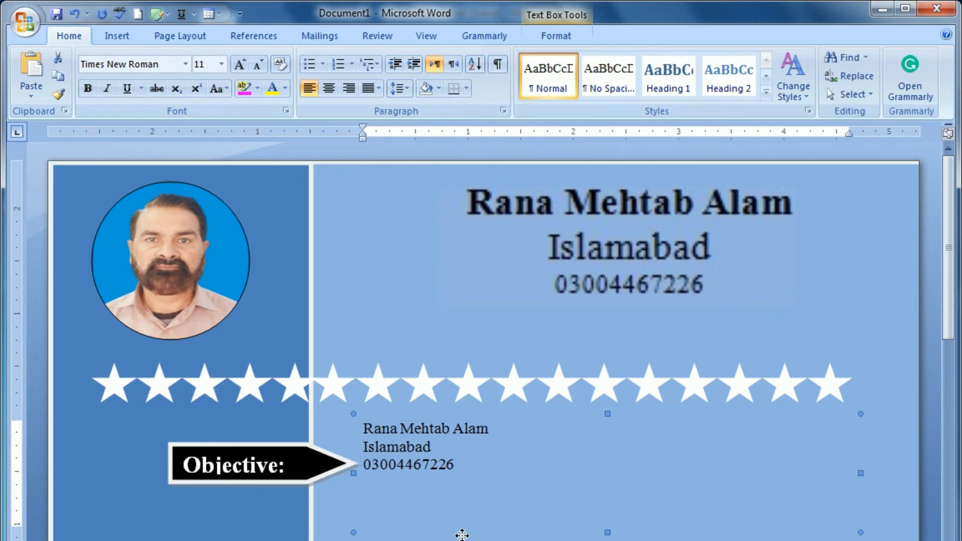
# Step: Select all the copied box's text and delete it
pyautogui.tripleClick(449, 434)
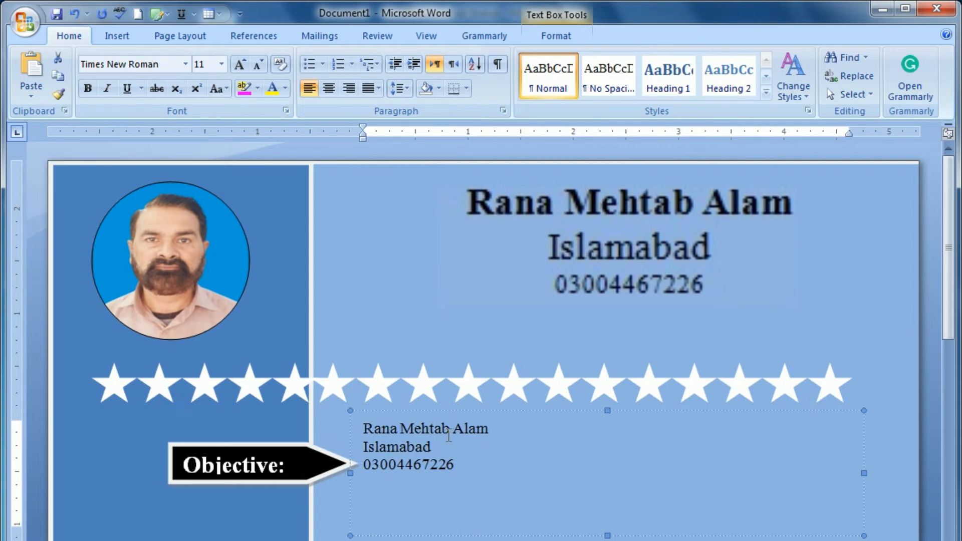
pyautogui.hotkey('ctrl', 'a')
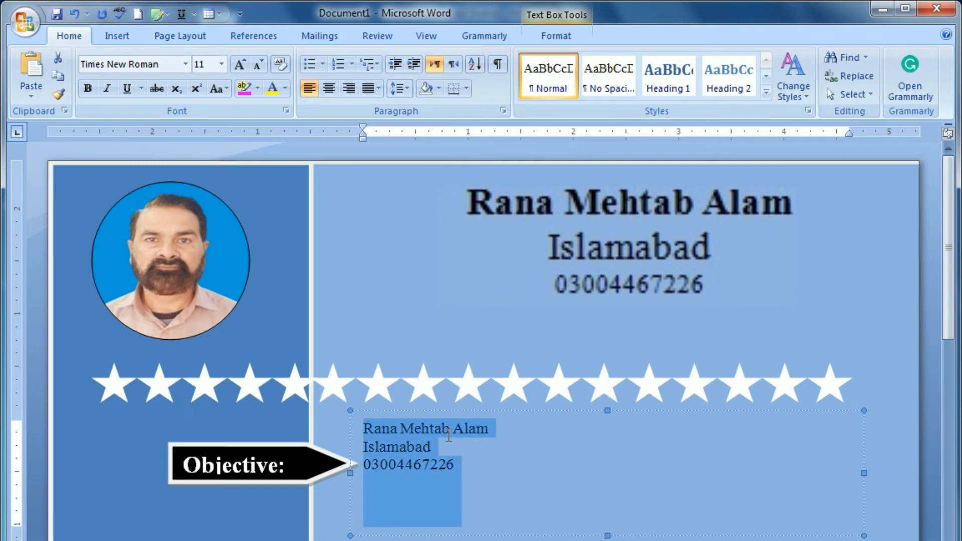
pyautogui.press('Delete')
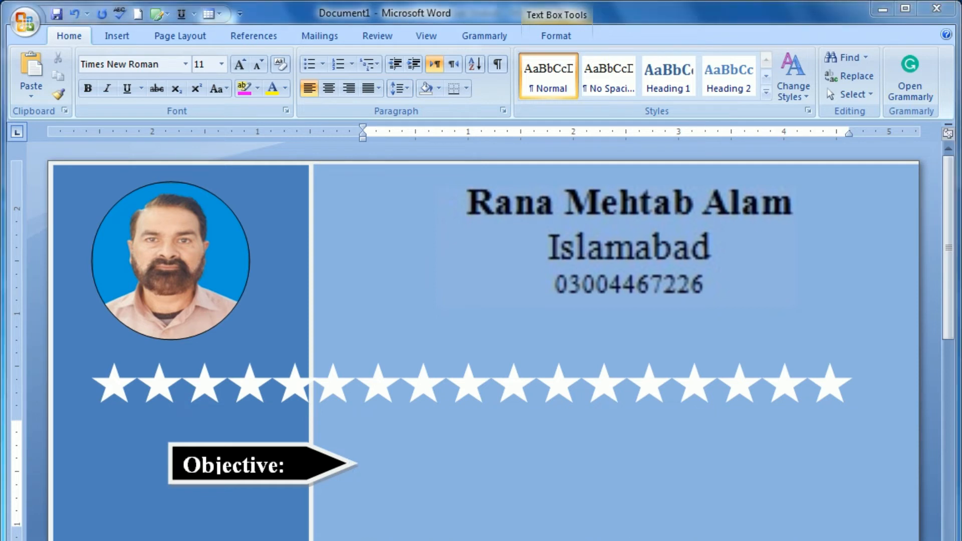
# Step: Paste the objective paragraph, indent its first line, and make it bold 12 pt
pyautogui.write('Required a suitable position to my qualification and working experience mentioned here in my resume with a commitment to learning new objectives for long life career skills. Willing to work in a competitive environment for the abilities in subjective fields.')
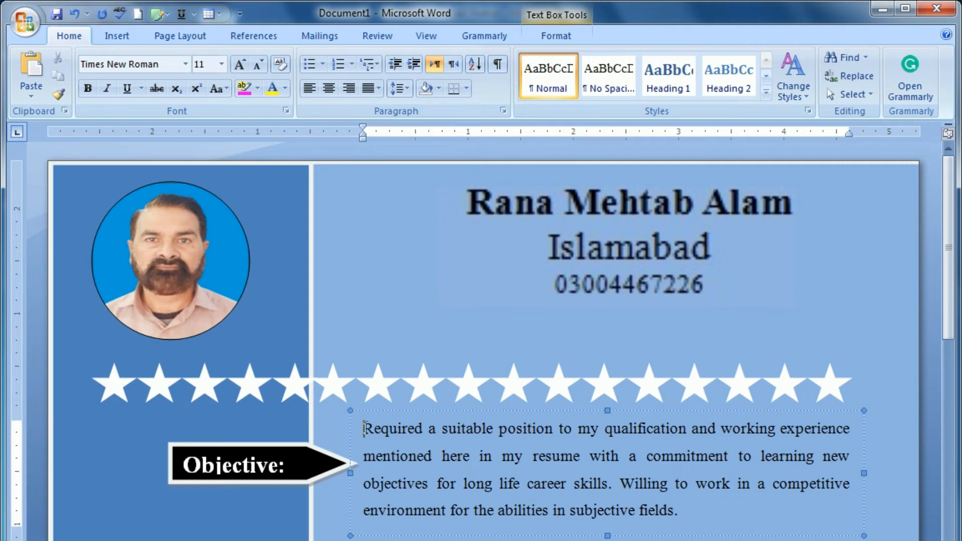
pyautogui.press('Tab')
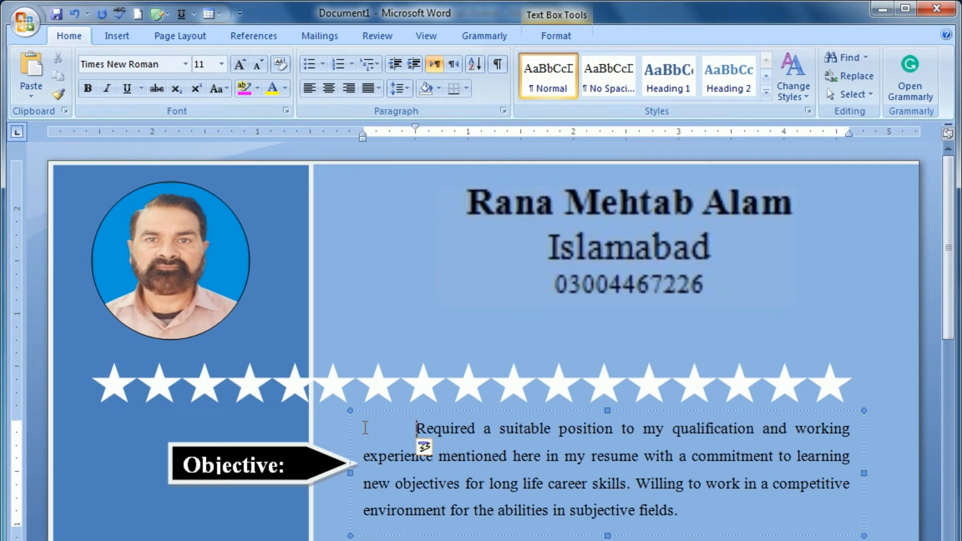
pyautogui.moveTo(416, 428); pyautogui.dragTo(687, 511)
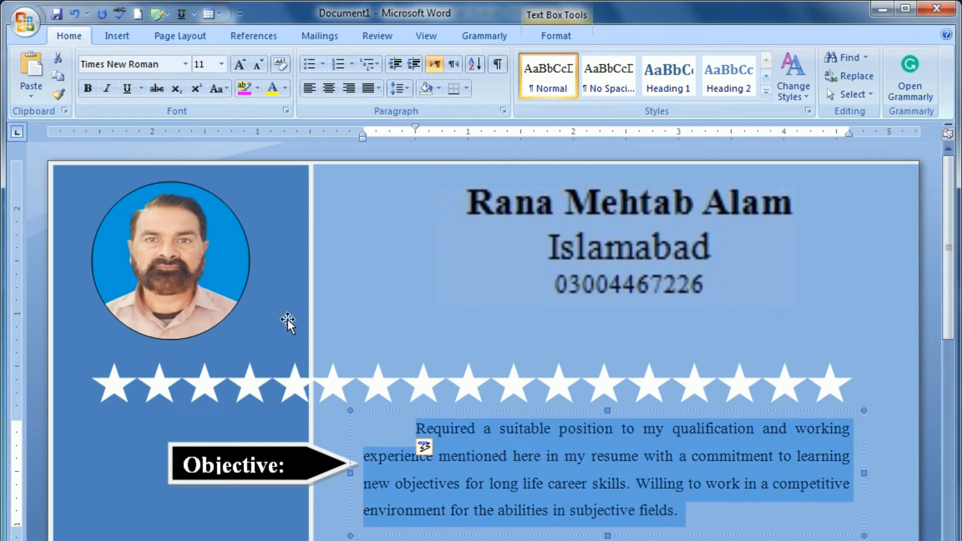
pyautogui.click(88, 89)
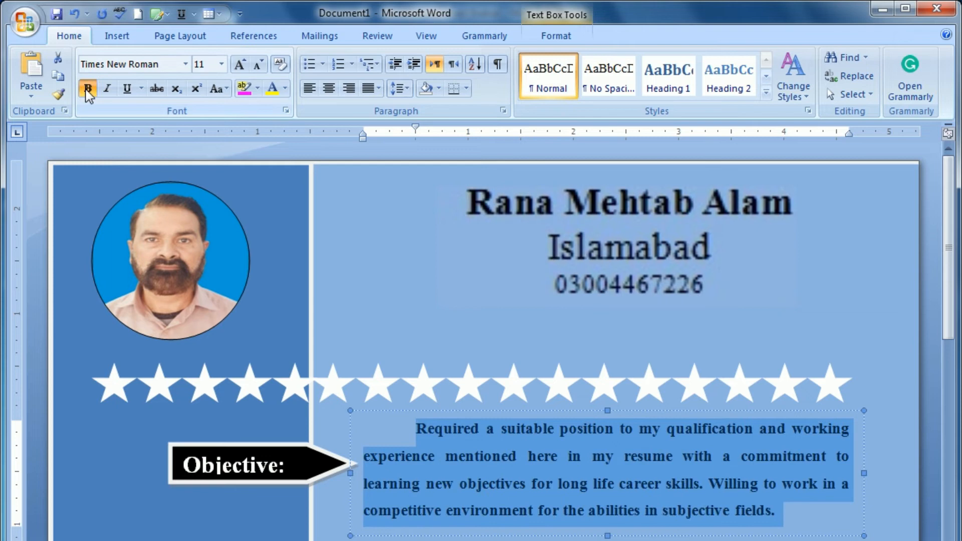
pyautogui.click(222, 64)
pyautogui.click(203, 134)
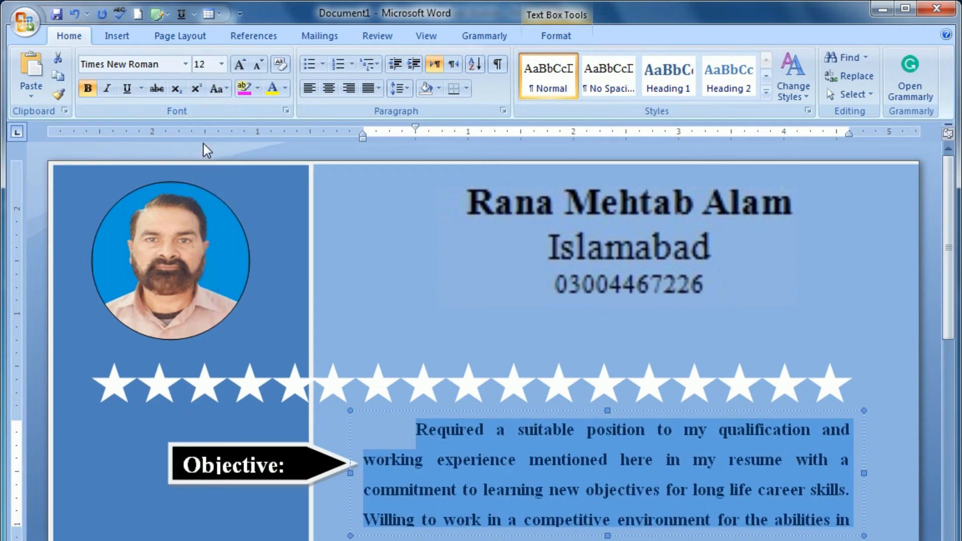
# Step: Drag the objective text box's bottom edge down to make it taller
pyautogui.click(608, 538)
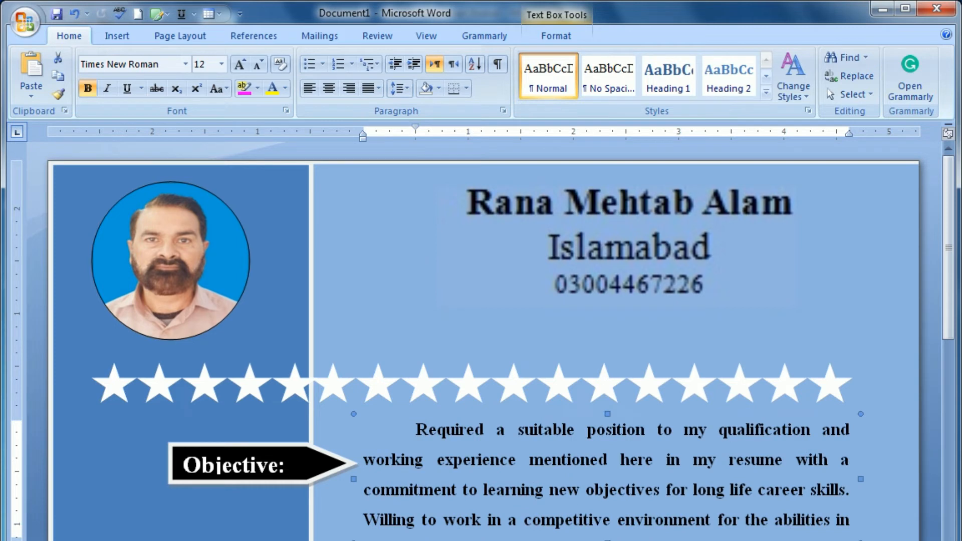
pyautogui.moveTo(607, 535); pyautogui.dragTo(607, 540)
pyautogui.click(607, 539)
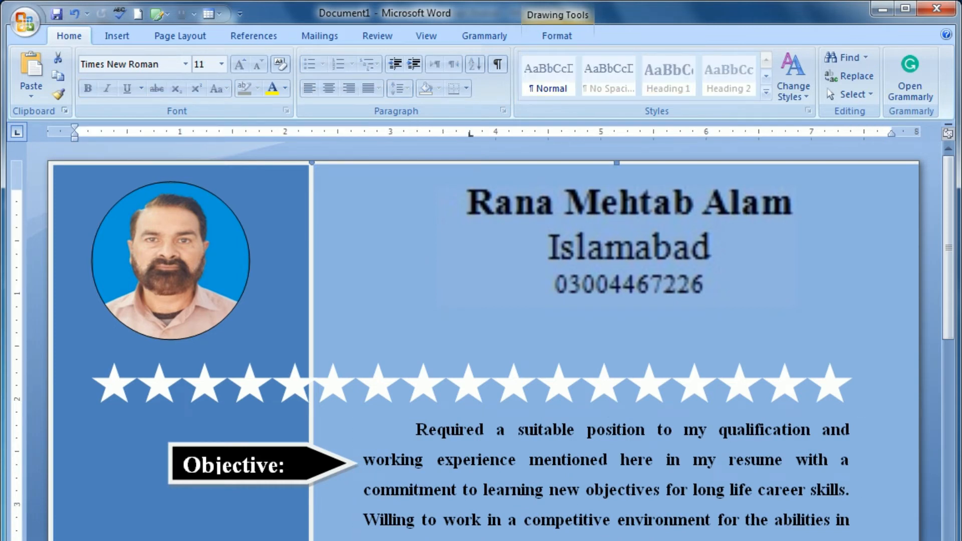
pyautogui.scroll(-3, 576, 490)
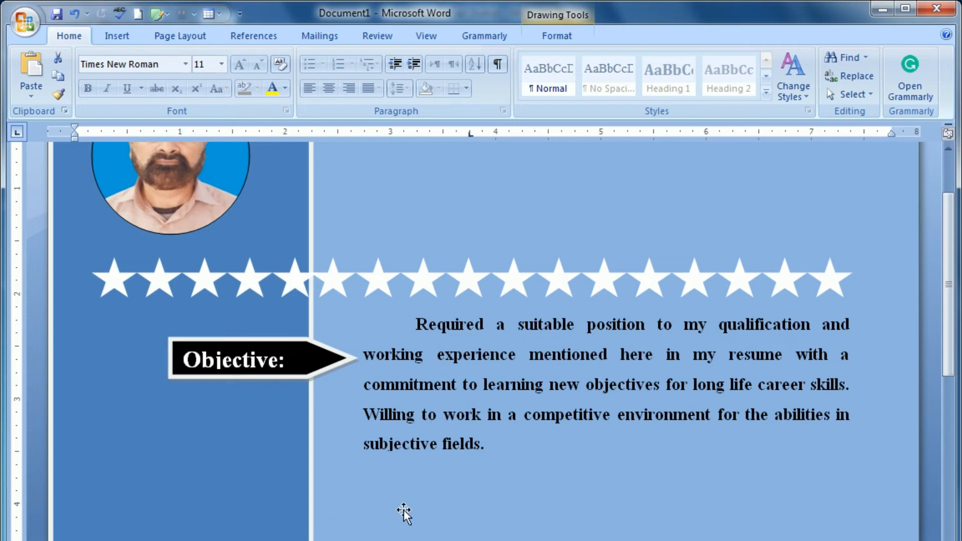
# Step: Select the Objective arrow and its text box together and Ctrl-drag a copy below
pyautogui.click(408, 456)
pyautogui.scroll(3, 408, 456)
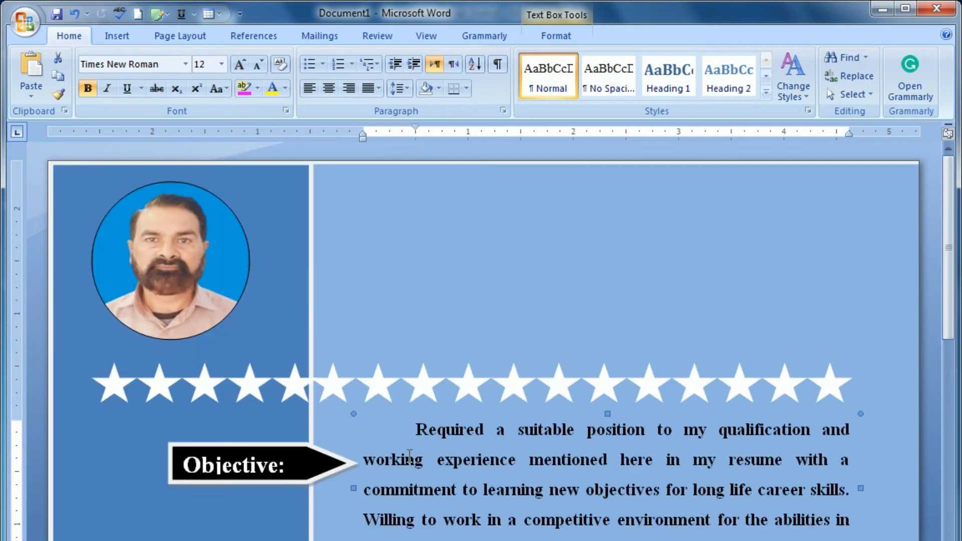
pyautogui.scroll(-5, 408, 455)
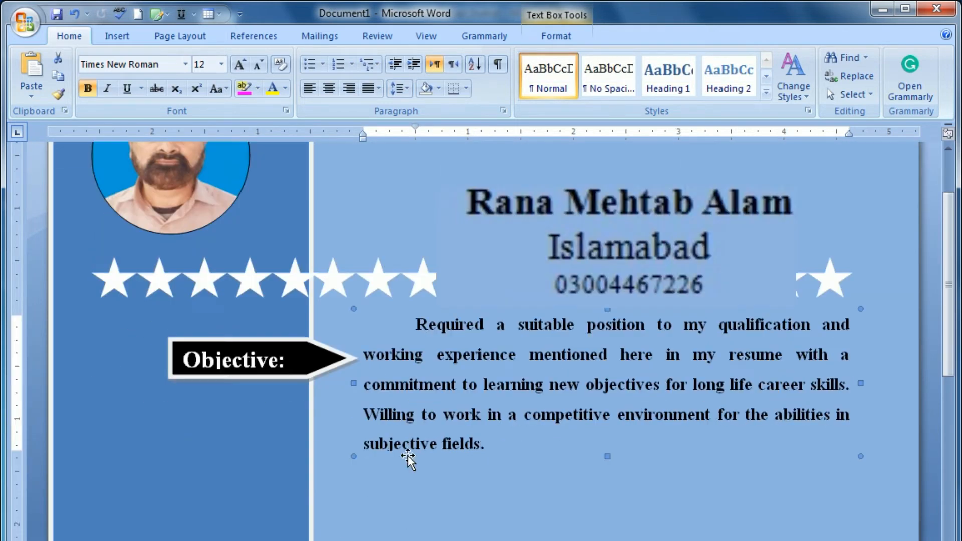
pyautogui.click(212, 323)
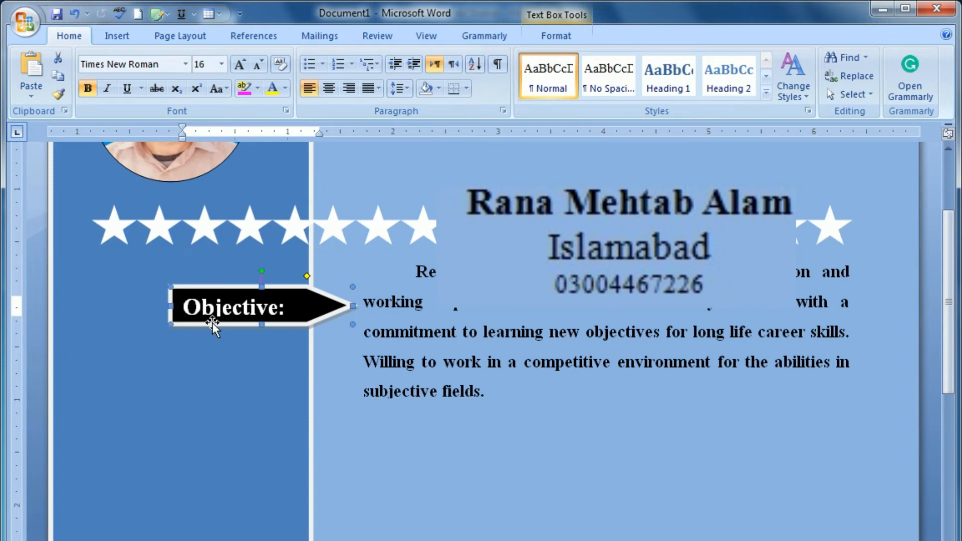
pyautogui.keyDown('shift'); pyautogui.click(406, 315); pyautogui.keyUp('shift')
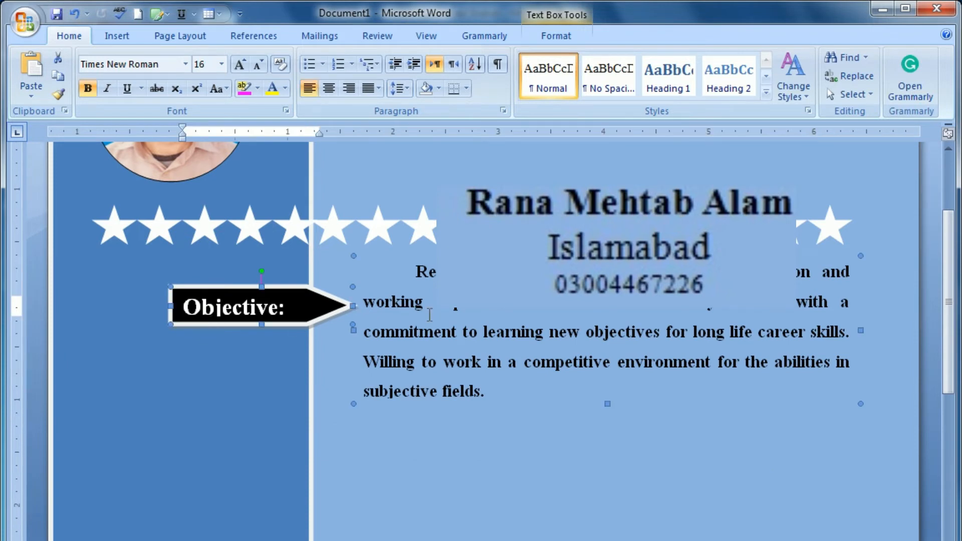
pyautogui.click(471, 413)
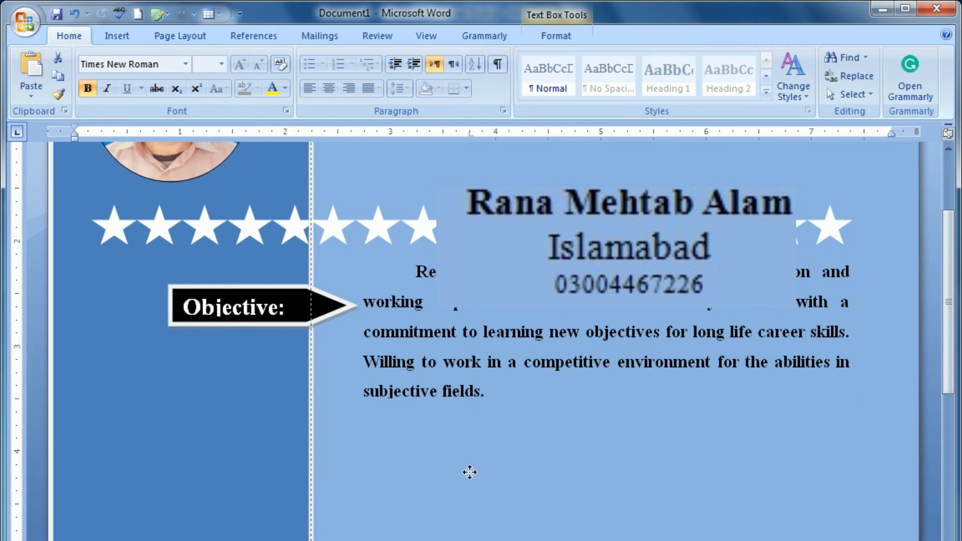
pyautogui.keyDown('shift'); pyautogui.click(300, 326); pyautogui.keyUp('shift')
pyautogui.moveTo(301, 325); pyautogui.dragTo(302, 499)
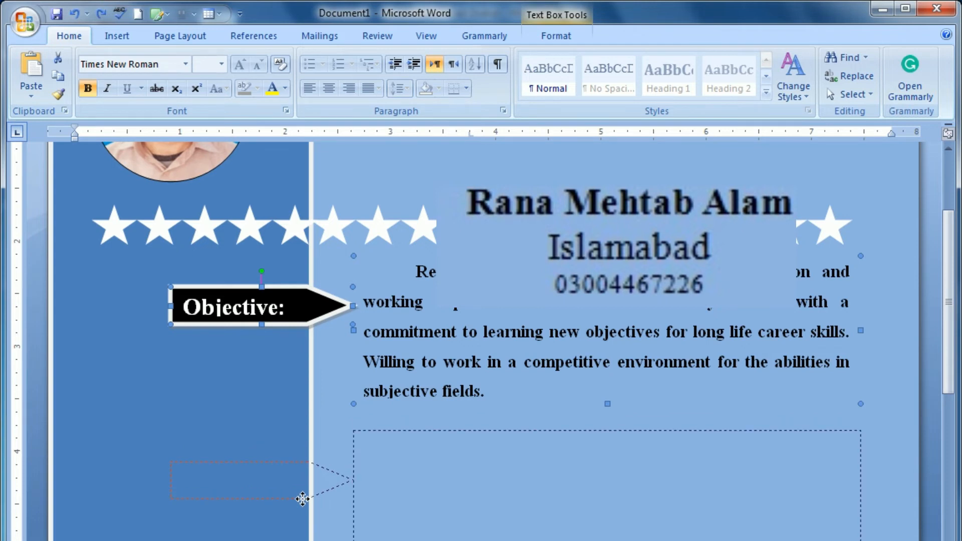
pyautogui.moveTo(302, 499); pyautogui.dragTo(302, 499)
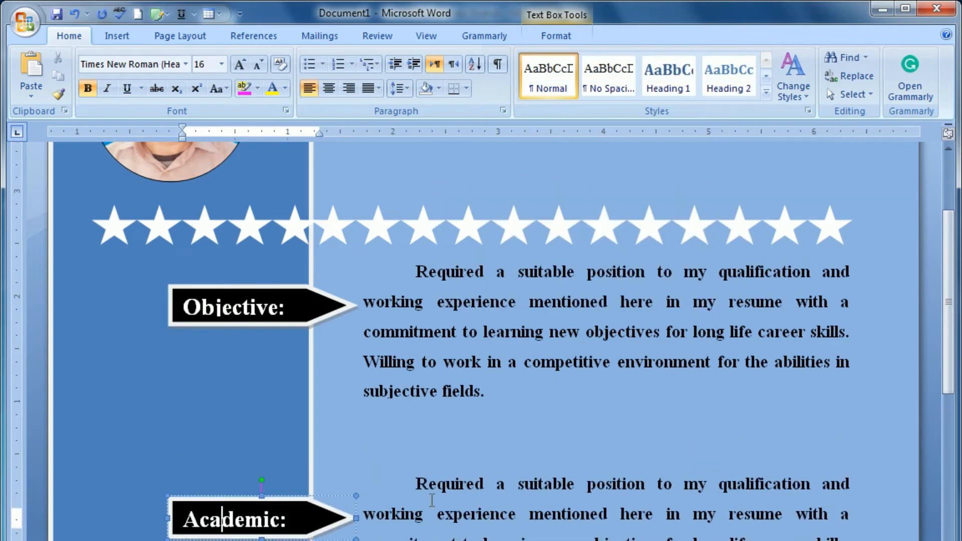
# Step: Select and delete the copied paragraph in the lower text box
pyautogui.click(422, 478)
pyautogui.moveTo(422, 478); pyautogui.dragTo(852, 540)
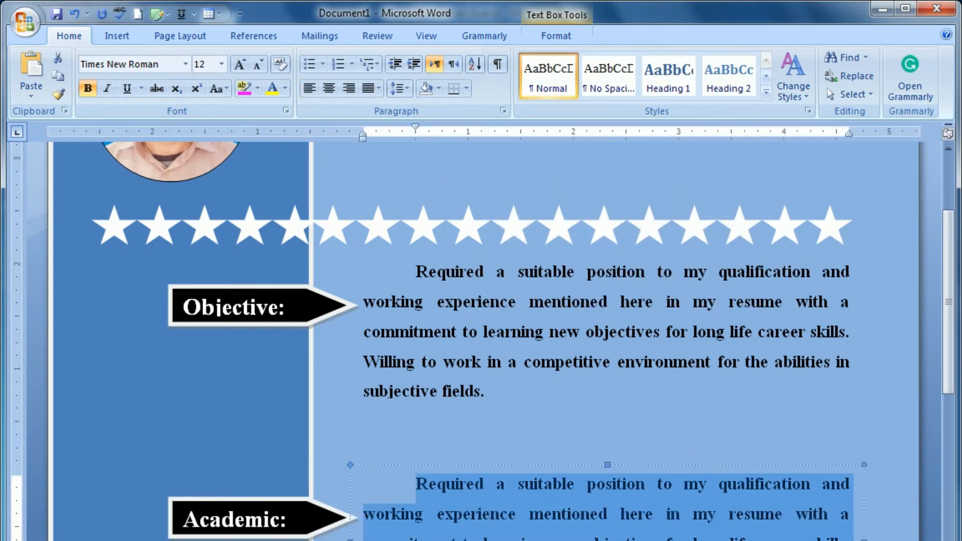
pyautogui.press('Delete')
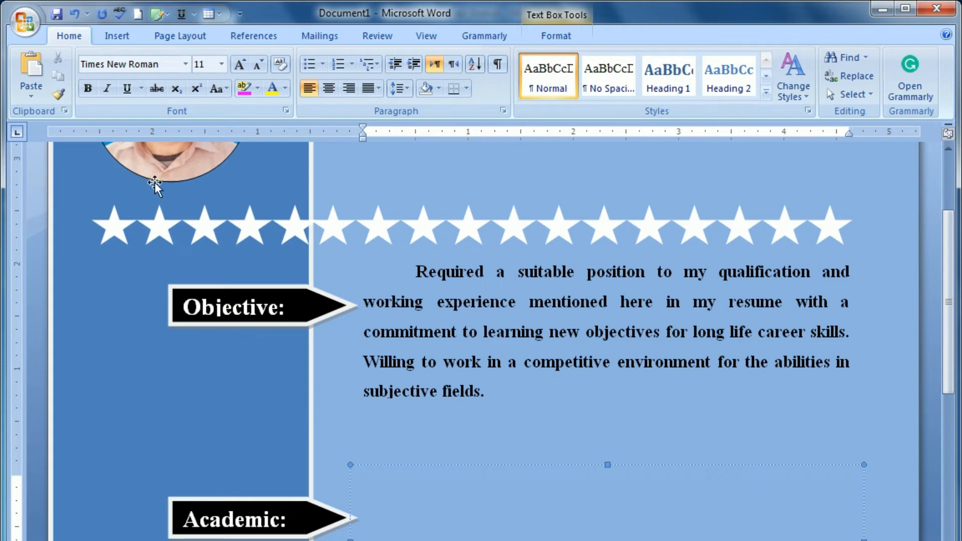
# Step: Insert a 7-column, 1-row table inside the empty Academic text box
pyautogui.click(119, 36)
pyautogui.click(146, 87)
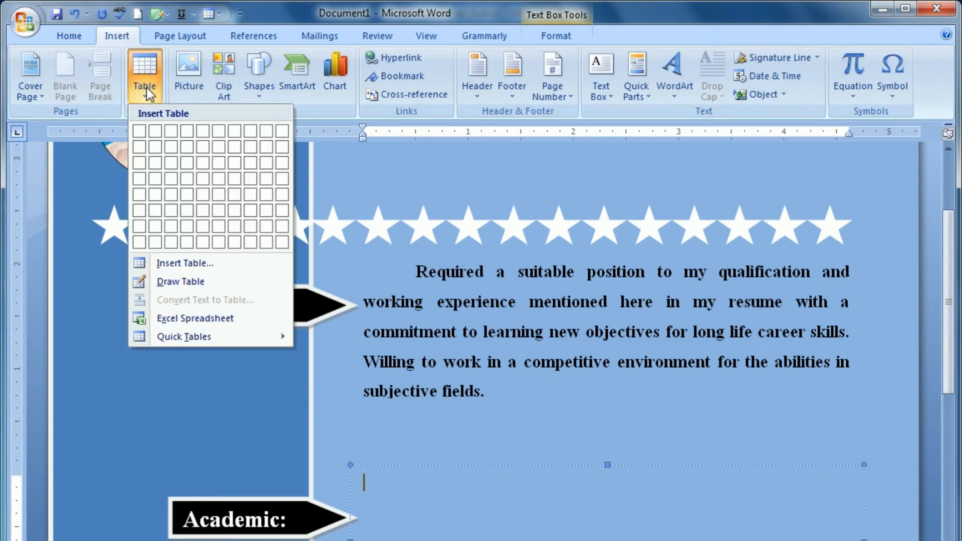
pyautogui.click(180, 264)
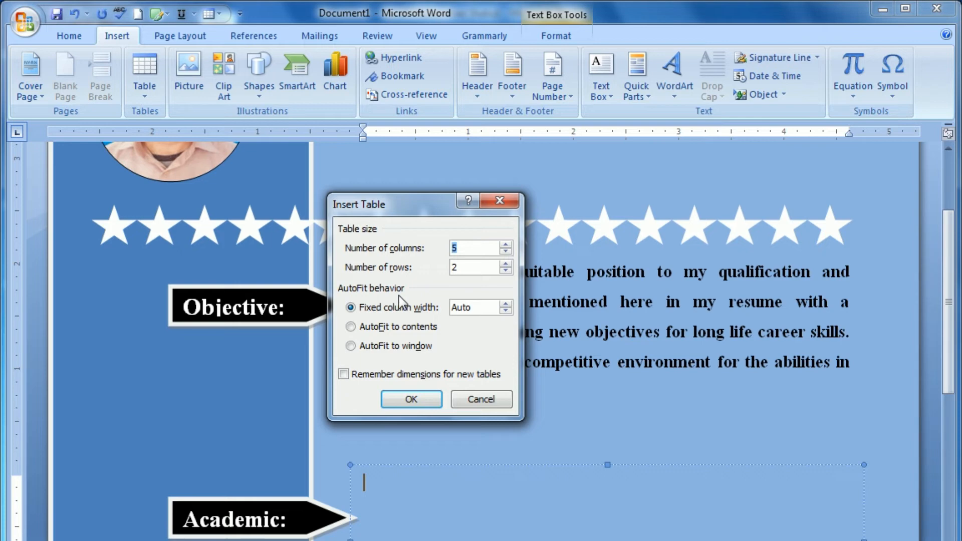
pyautogui.write('7')
pyautogui.press('Tab')
pyautogui.write('1')
pyautogui.click(411, 399)
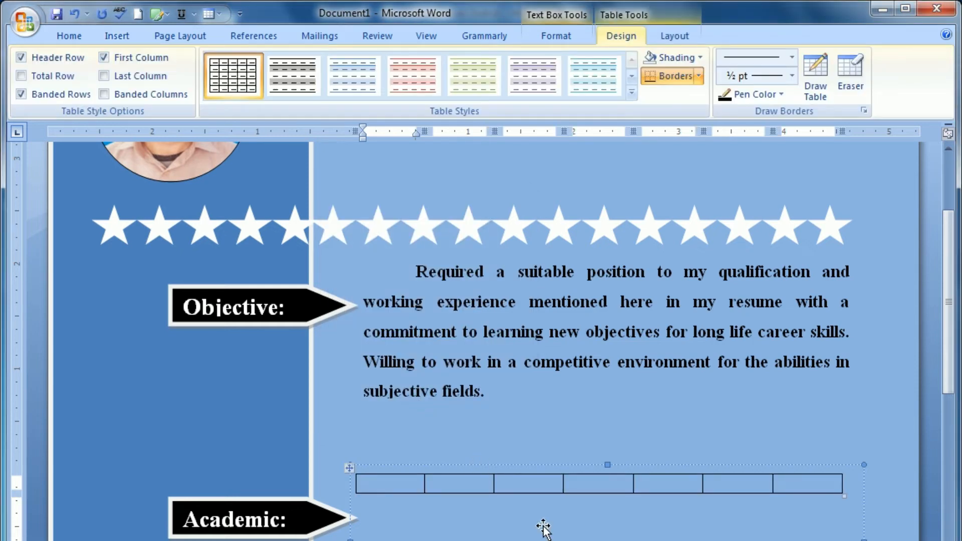
# Step: Type the column headings S/No, Exam, Year of Passing, Marks and Div across the first five cells
pyautogui.write('S/No')
pyautogui.press('Tab')
pyautogui.write('Exam')
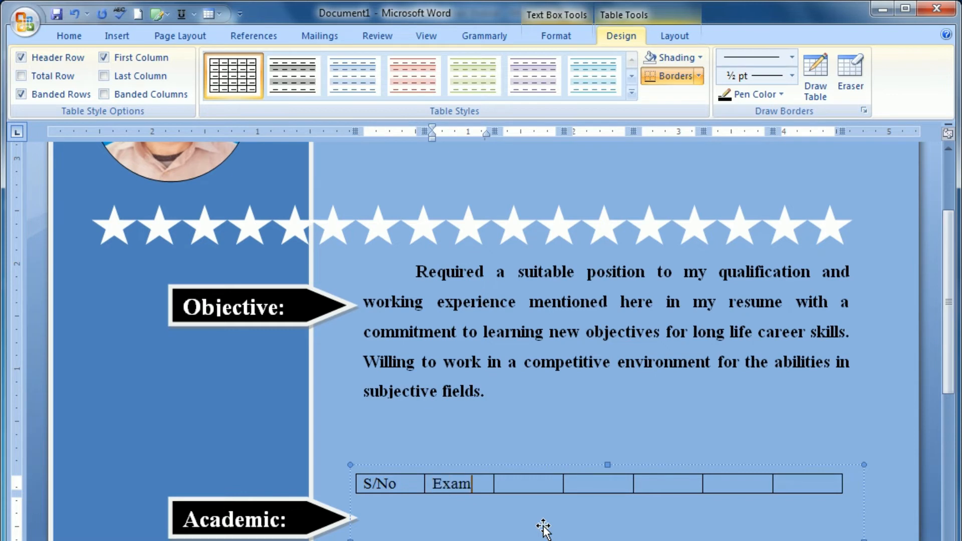
pyautogui.press('Tab')
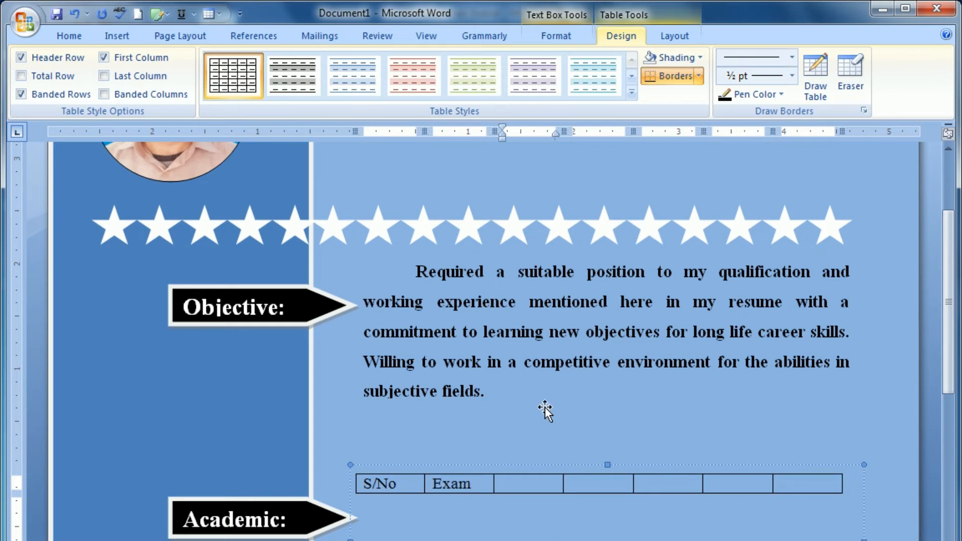
pyautogui.write('Year of Passing')
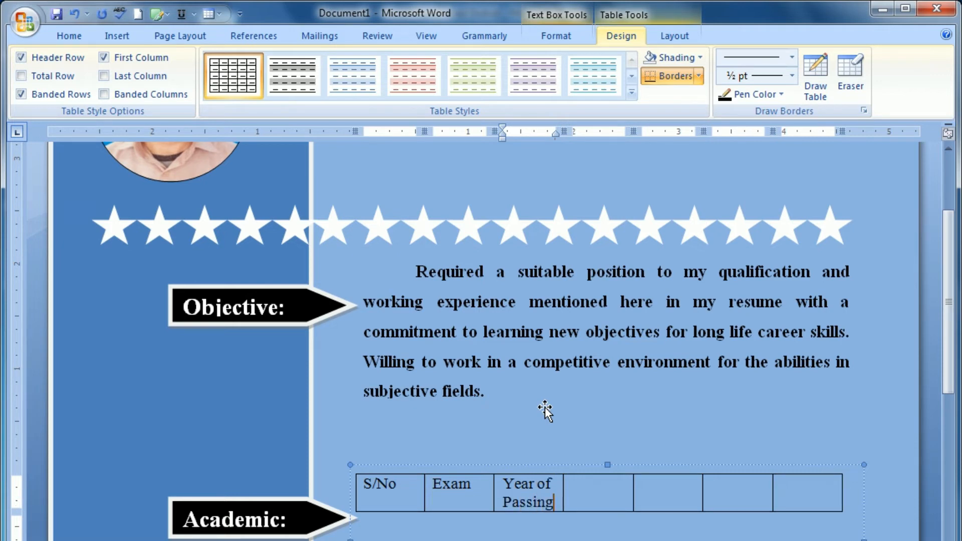
pyautogui.press('Tab')
pyautogui.write('Mar')
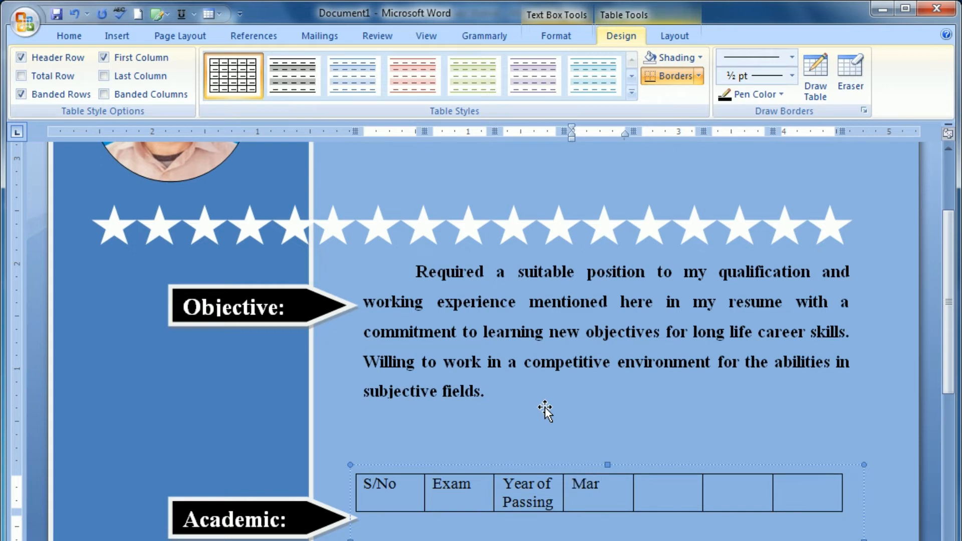
pyautogui.write('ks')
pyautogui.press('Tab')
pyautogui.write('Div')
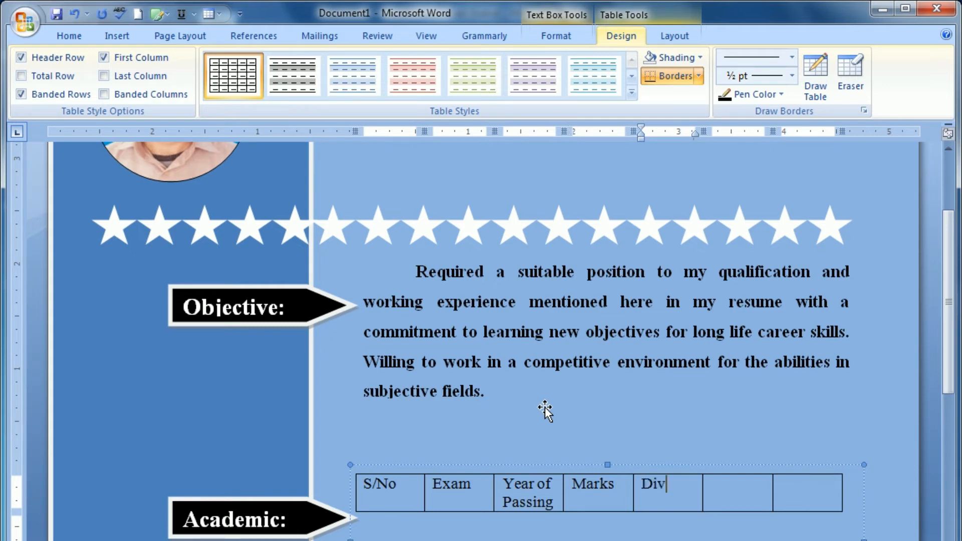